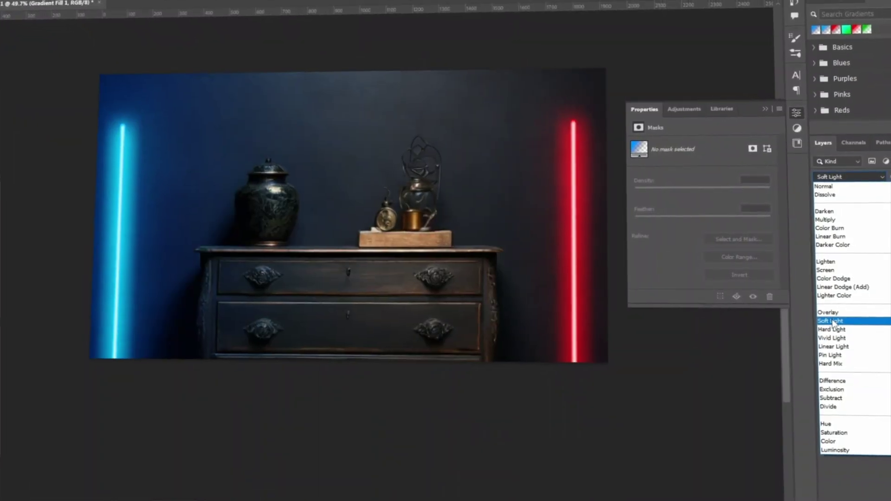
Set the gradient fill layer's blend mode to Soft Light.
{"action": "left_click", "coordinate": [836, 325]}
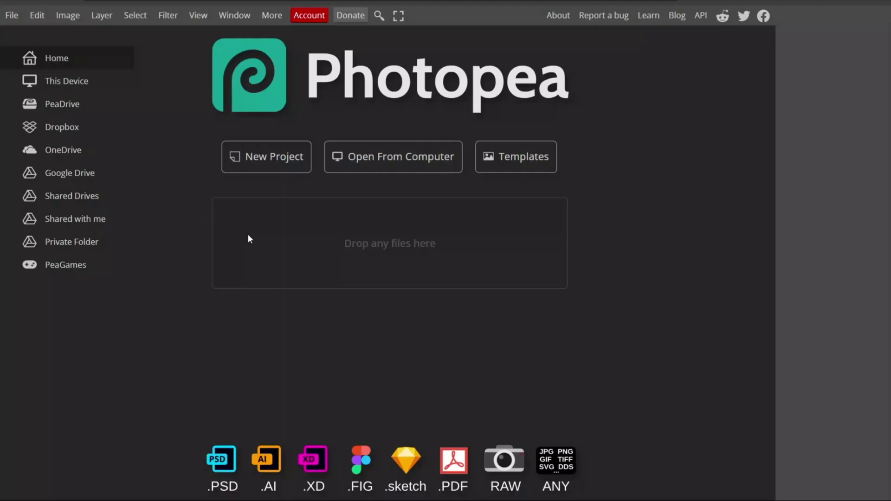
Create a new Photopea project 1920 pixels wide and 1080 pixels high with a white background.
{"action": "left_click", "coordinate": [266, 155]}
{"action": "type", "text": "19"}
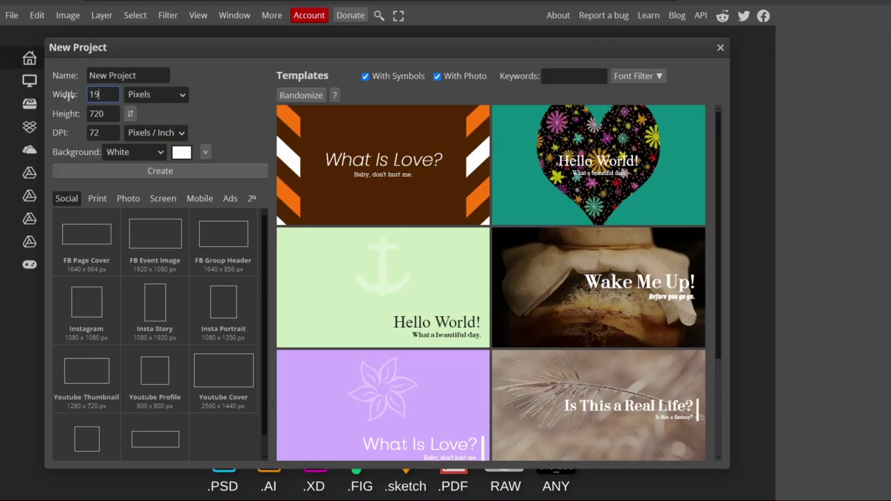
{"action": "type", "text": "20"}
{"action": "key", "text": "Tab"}
{"action": "type", "text": "1080"}
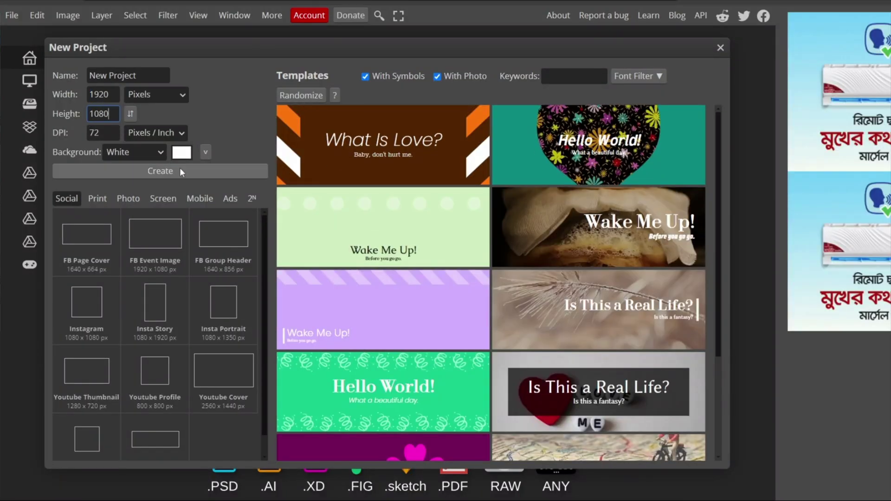
{"action": "left_click", "coordinate": [197, 169]}
{"action": "left_click", "coordinate": [12, 280]}
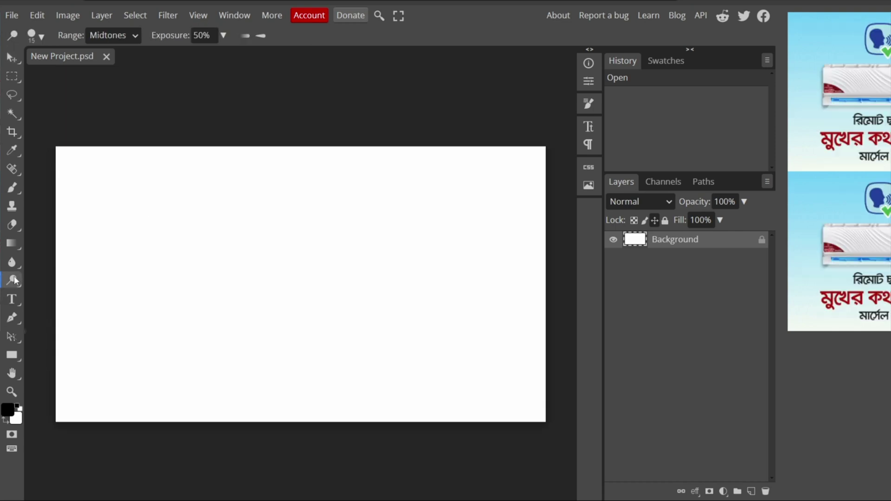
{"action": "left_click", "coordinate": [14, 262]}
{"action": "left_click", "coordinate": [13, 243]}
{"action": "left_click", "coordinate": [13, 225]}
{"action": "left_click", "coordinate": [13, 207]}
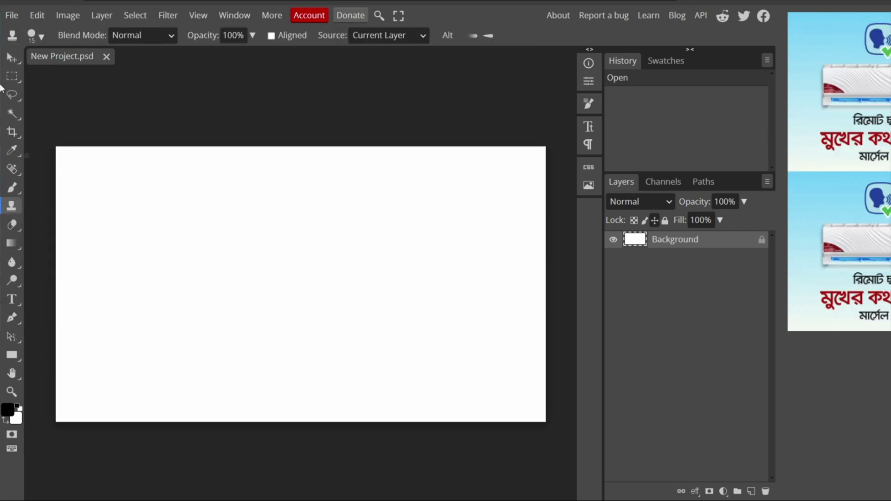
{"action": "left_click", "coordinate": [12, 57]}
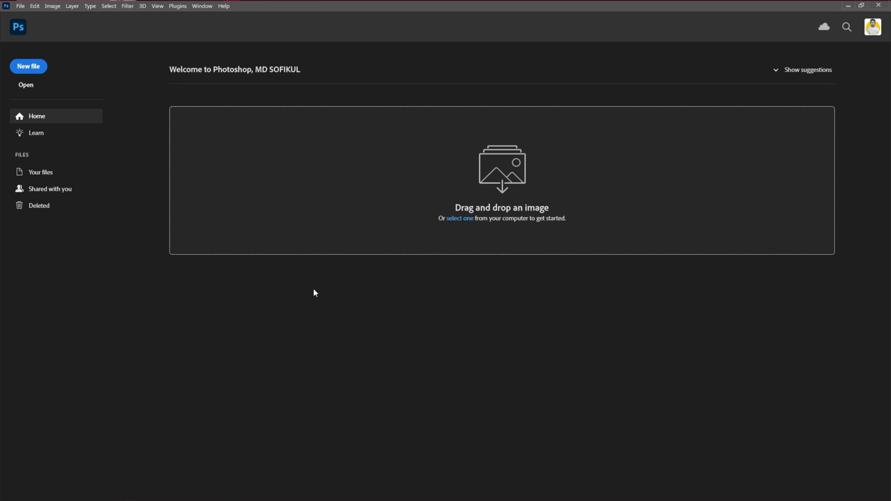
In Photoshop, create a new 1920 x 1080 px RGB document at 300 pixels/inch with a white background.
{"action": "left_click", "coordinate": [31, 72]}
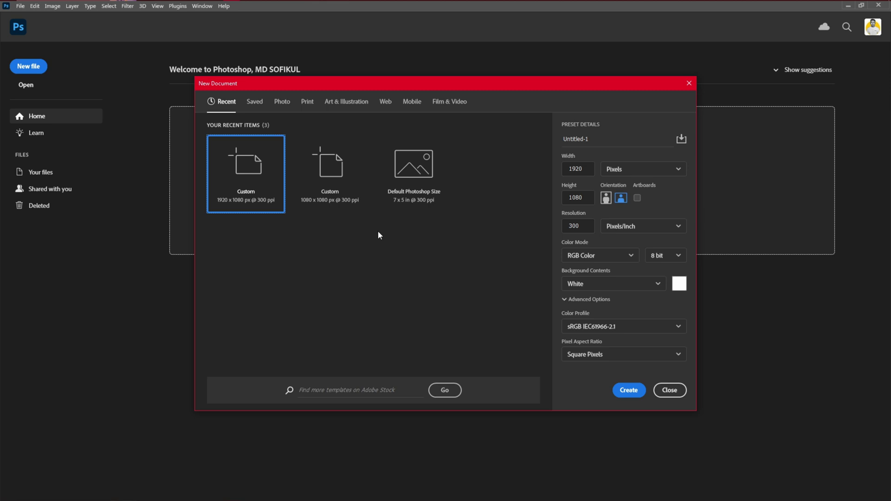
{"action": "left_click", "coordinate": [586, 169]}
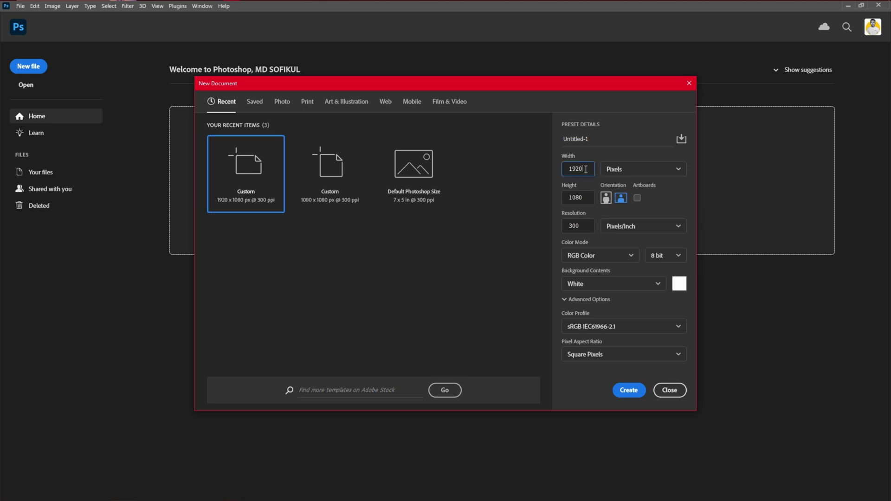
{"action": "left_click", "coordinate": [587, 201]}
{"action": "left_click", "coordinate": [629, 390]}
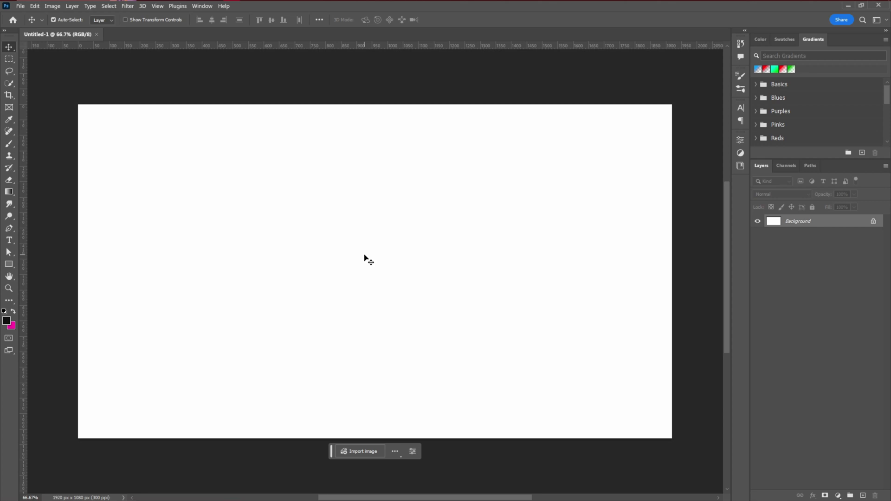
Enlarge and reposition the placed dark wall and drawer image until it fills the whole canvas, and commit the placement.
{"action": "scroll", "coordinate": [374, 270], "scroll_direction": "up", "scroll_amount": 1}
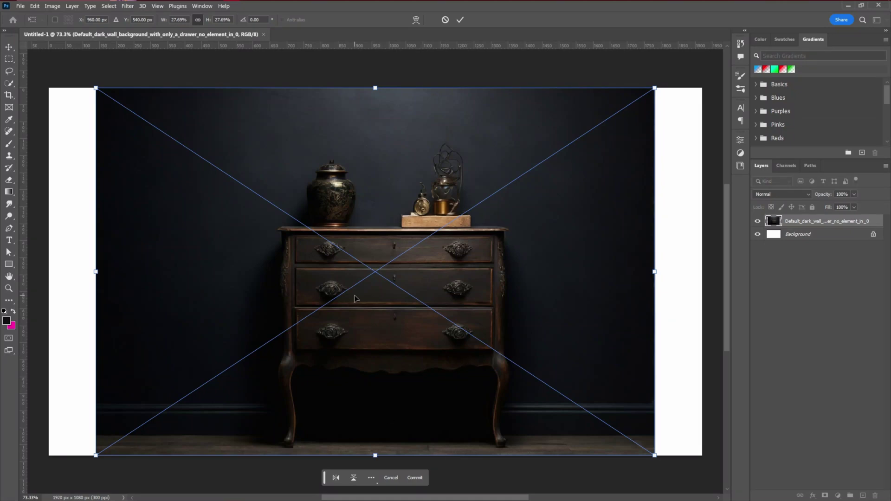
{"action": "scroll", "coordinate": [355, 295], "scroll_direction": "down", "scroll_amount": 4}
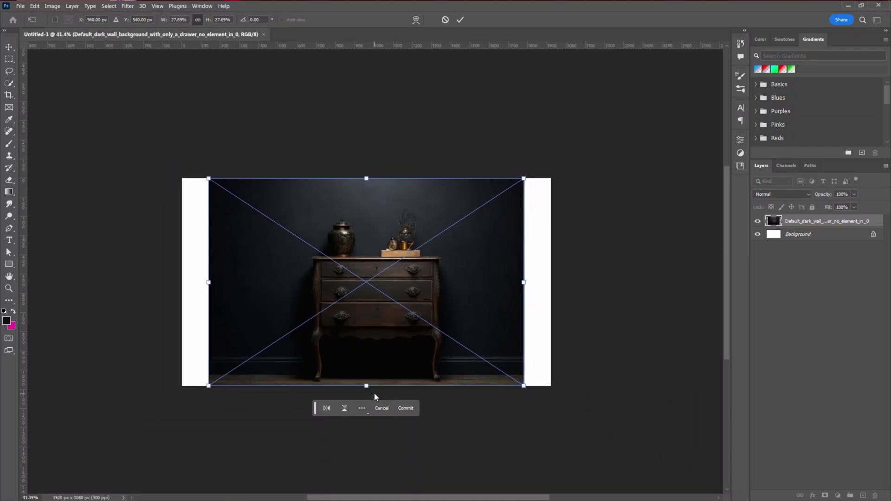
{"action": "left_click_drag", "start_coordinate": [367, 386], "coordinate": [367, 495]}
{"action": "left_click_drag", "start_coordinate": [435, 306], "coordinate": [420, 285]}
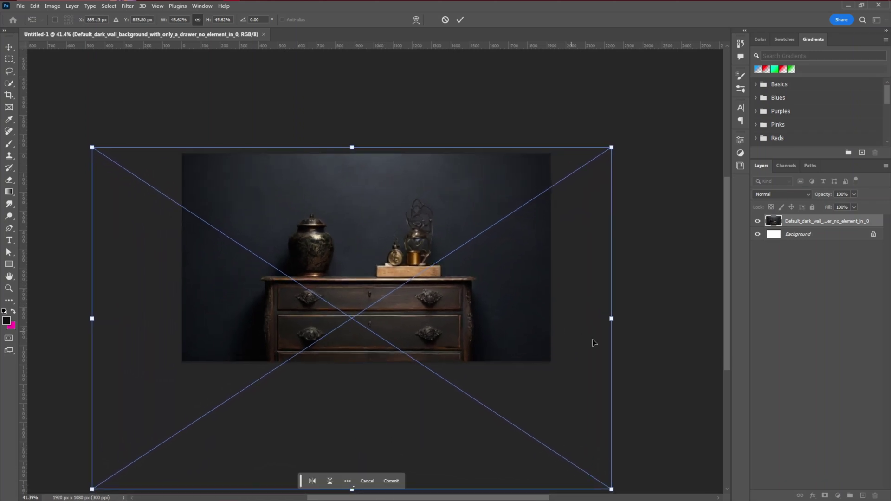
{"action": "left_click_drag", "start_coordinate": [624, 317], "coordinate": [622, 320]}
{"action": "left_click_drag", "start_coordinate": [462, 314], "coordinate": [464, 320]}
{"action": "key", "text": "Return"}
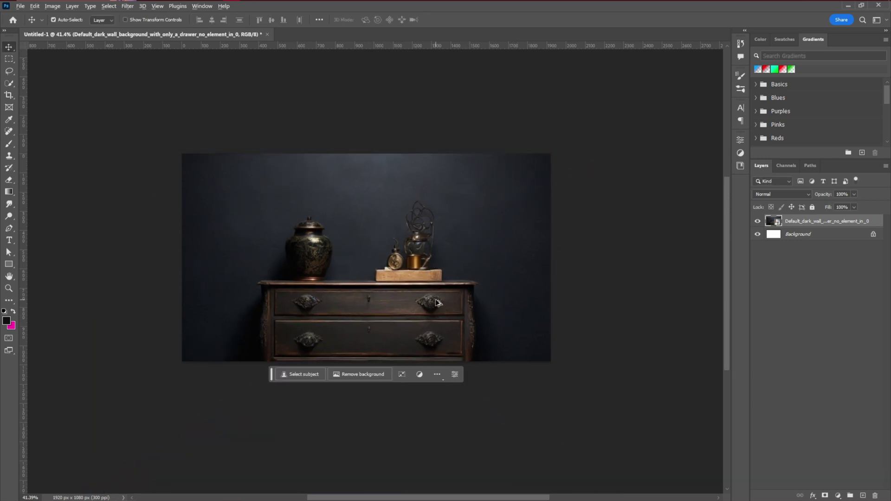
Draw a tall, narrow rectangle shape about 35 x 1075 px near the image's right edge, extending below the canvas.
{"action": "scroll", "coordinate": [437, 303], "scroll_direction": "up", "scroll_amount": 2}
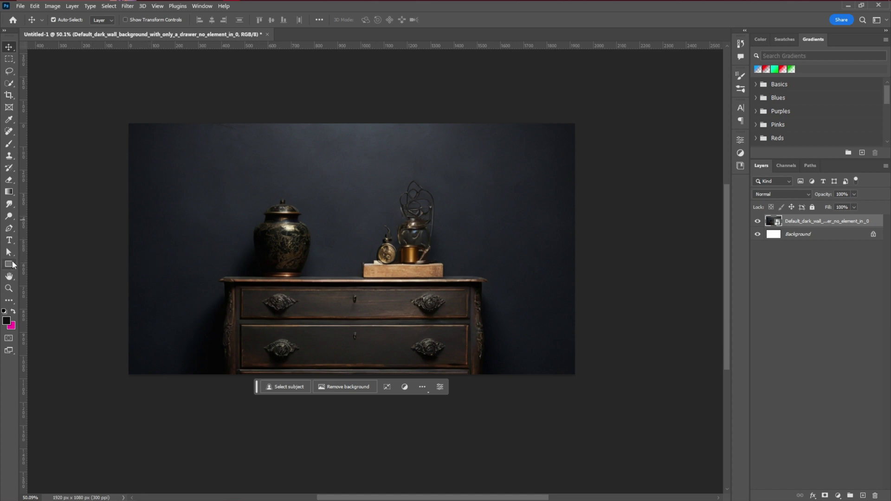
{"action": "left_click_drag", "start_coordinate": [8, 264], "coordinate": [25, 264]}
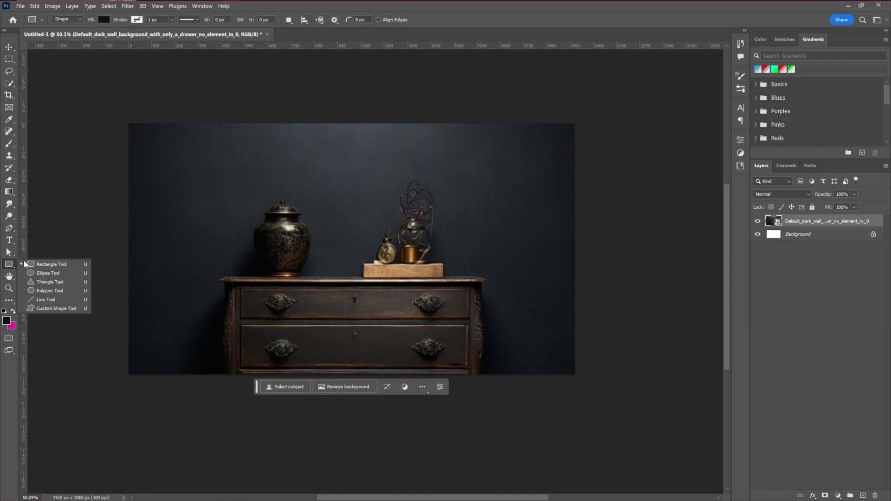
{"action": "left_click", "coordinate": [59, 267]}
{"action": "left_click_drag", "start_coordinate": [539, 173], "coordinate": [554, 418]}
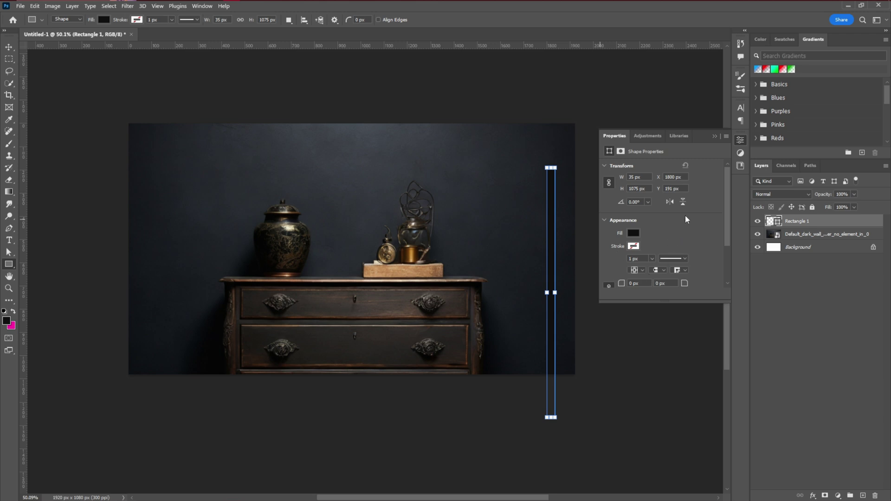
Fully round the rectangle's corners with a 17.5 px radius and fill it with white.
{"action": "scroll", "coordinate": [663, 212], "scroll_direction": "down", "scroll_amount": 1}
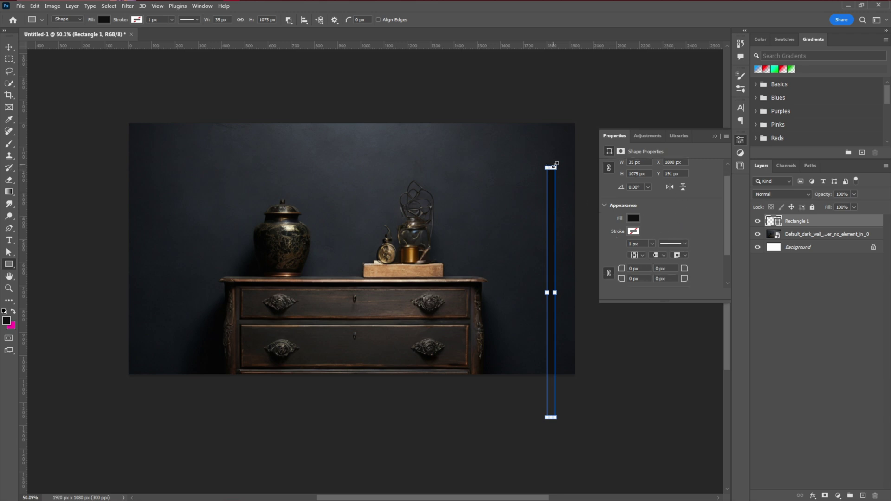
{"action": "scroll", "coordinate": [557, 185], "scroll_direction": "up", "scroll_amount": 5}
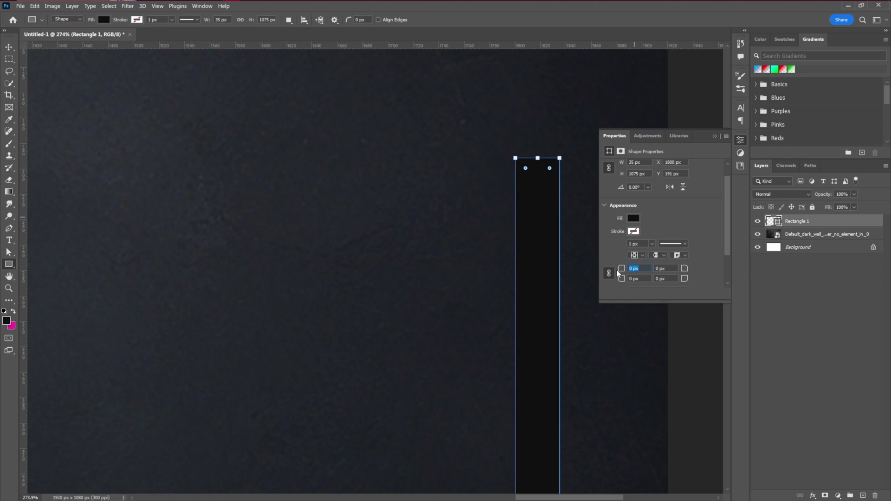
{"action": "type", "text": "50"}
{"action": "key", "text": "Return"}
{"action": "left_click", "coordinate": [633, 220]}
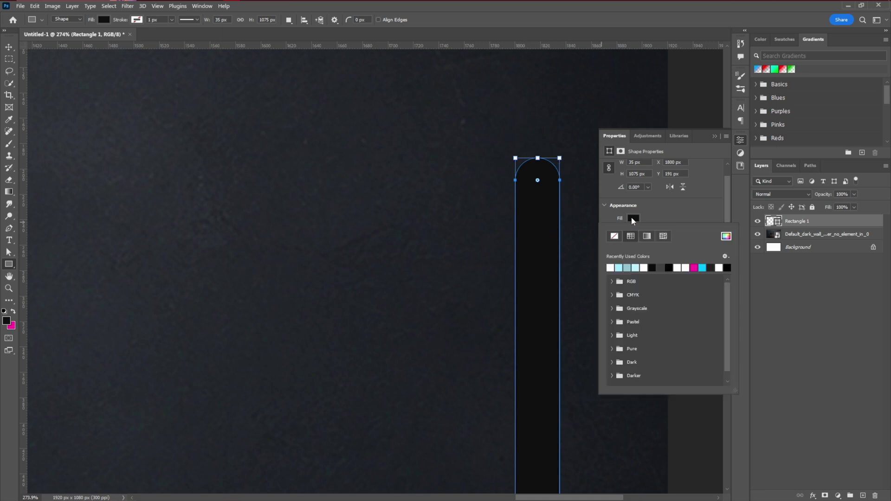
{"action": "left_click", "coordinate": [610, 267]}
{"action": "left_click", "coordinate": [9, 47]}
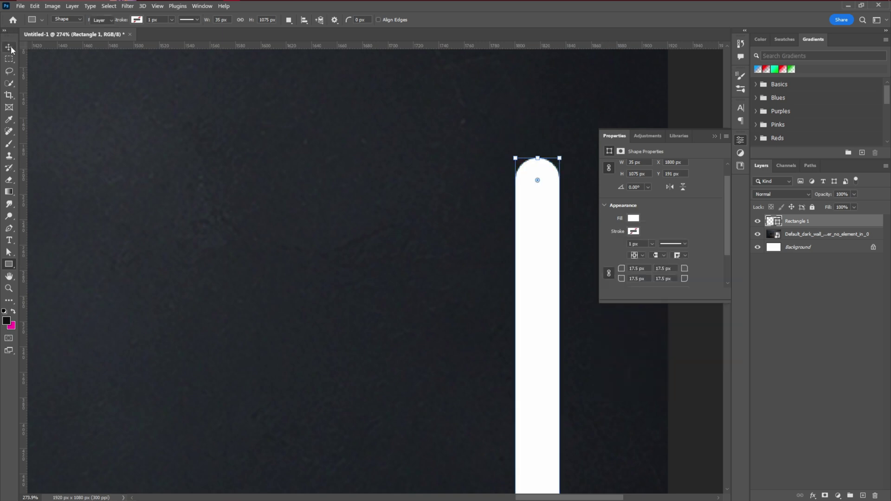
Narrow the white bar symmetrically to a width of 23 px with Free Transform.
{"action": "scroll", "coordinate": [468, 213], "scroll_direction": "down", "scroll_amount": 8}
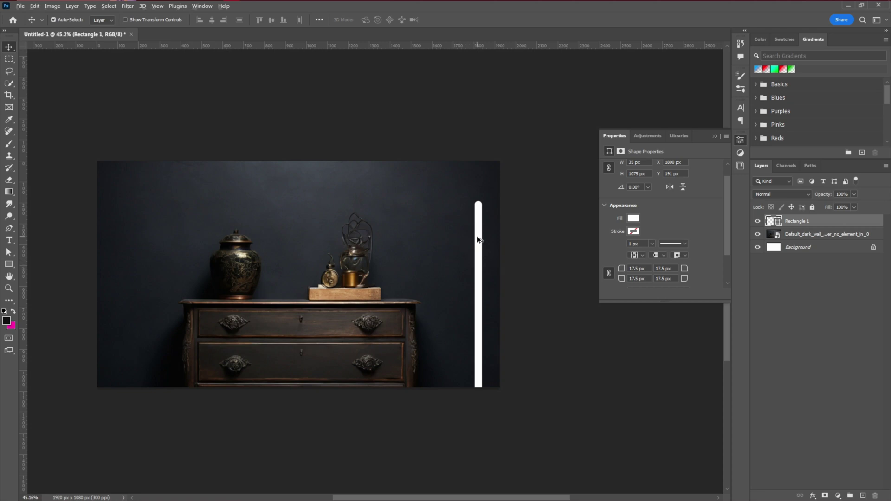
{"action": "scroll", "coordinate": [477, 236], "scroll_direction": "up", "scroll_amount": 4}
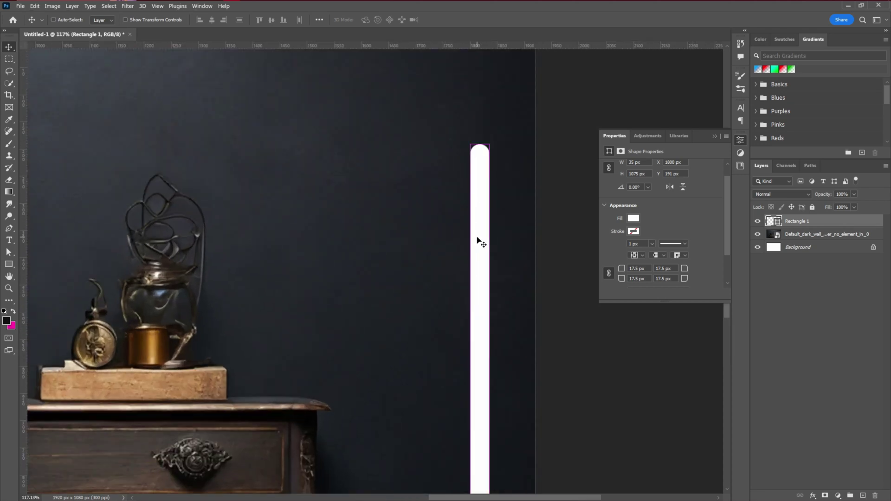
{"action": "key", "text": "ctrl+t"}
{"action": "left_click_drag", "start_coordinate": [489, 436], "coordinate": [486, 436]}
{"action": "left_click", "coordinate": [460, 19]}
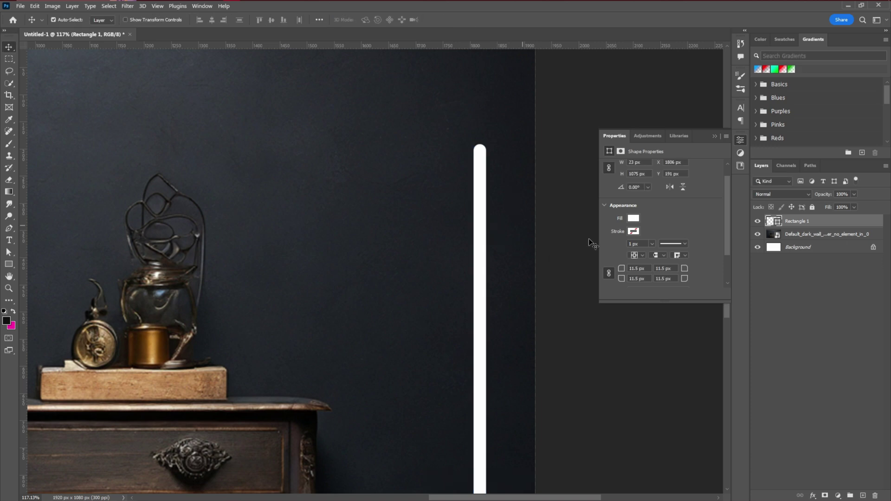
Add a Linear Dodge (Add) outer glow to the white bar in red #ff0000, with 100% opacity and a 73 px size.
{"action": "double_click", "coordinate": [849, 225]}
{"action": "scroll", "coordinate": [581, 259], "scroll_direction": "down", "scroll_amount": 1}
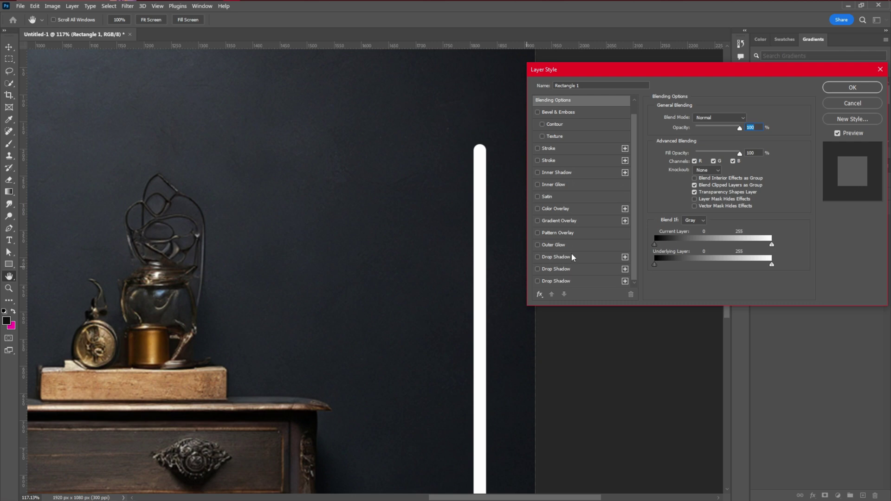
{"action": "left_click", "coordinate": [565, 247]}
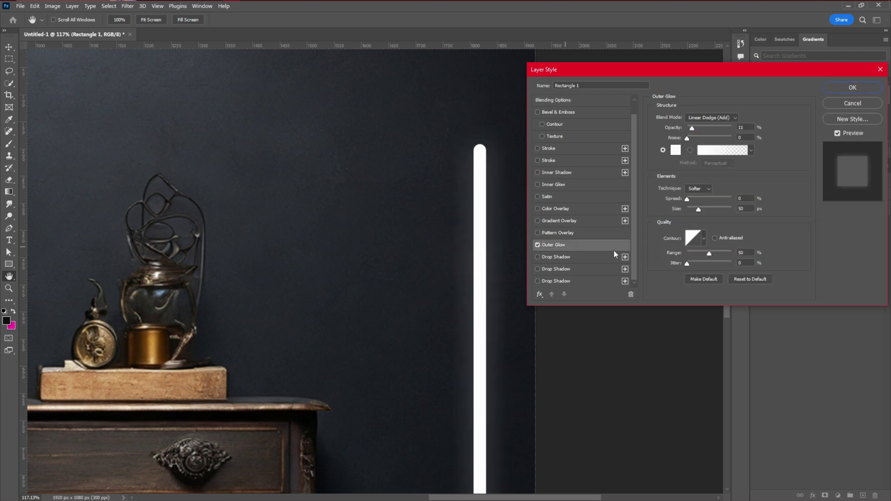
{"action": "left_click", "coordinate": [675, 153]}
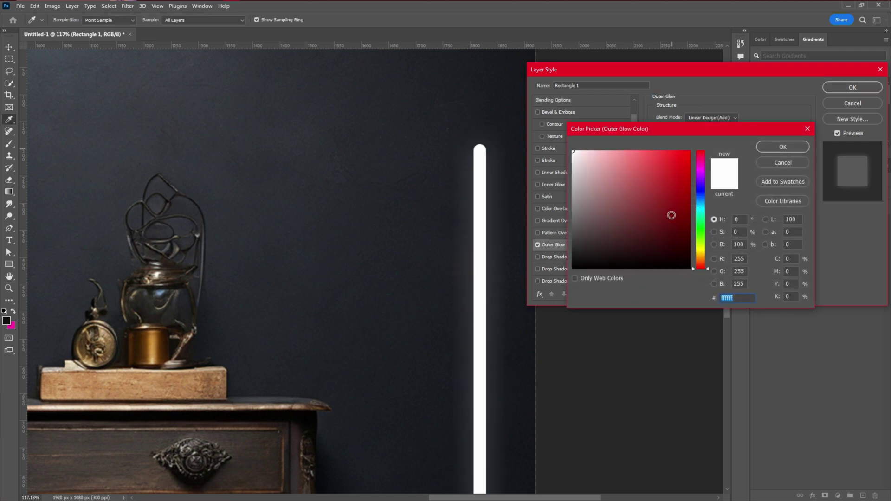
{"action": "left_click_drag", "start_coordinate": [673, 215], "coordinate": [723, 128]}
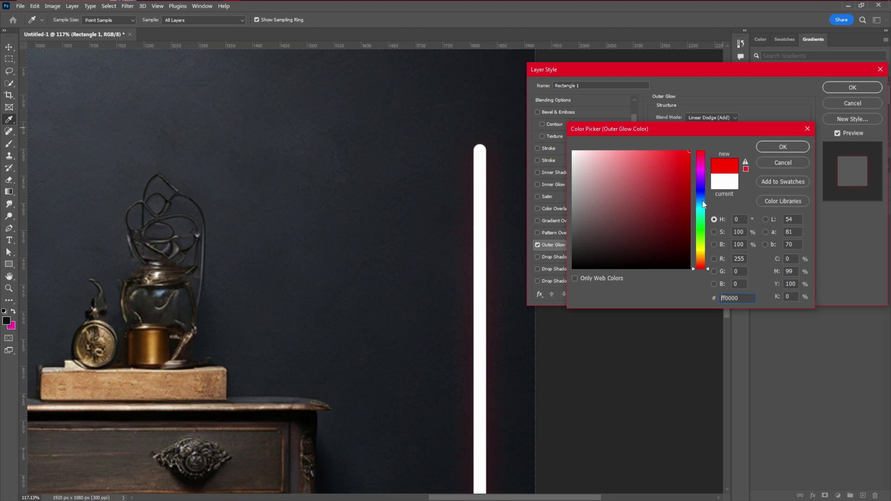
{"action": "left_click", "coordinate": [784, 146]}
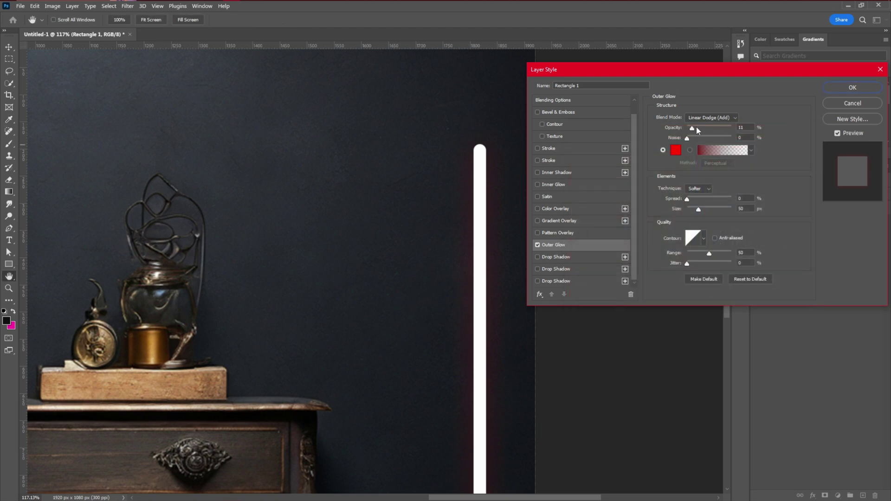
{"action": "left_click_drag", "start_coordinate": [696, 127], "coordinate": [760, 126]}
{"action": "left_click_drag", "start_coordinate": [699, 209], "coordinate": [704, 211]}
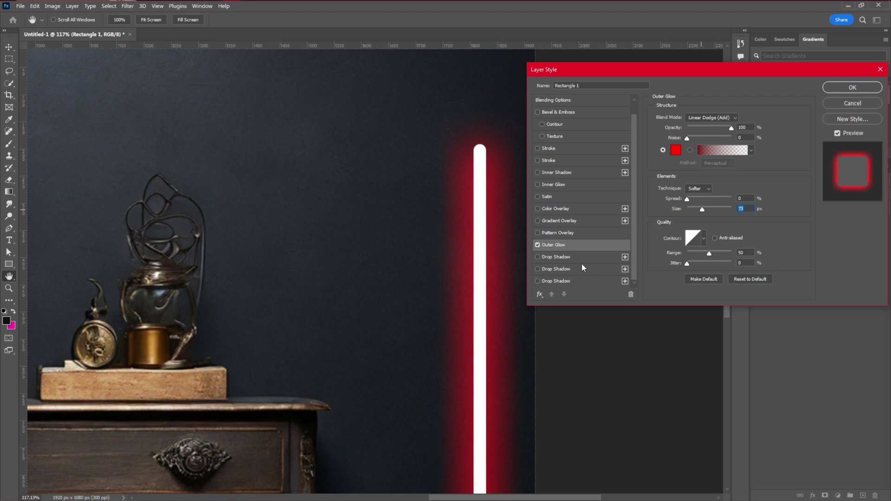
Add a drop shadow effect to the bar and change its color to pure red.
{"action": "left_click", "coordinate": [550, 259]}
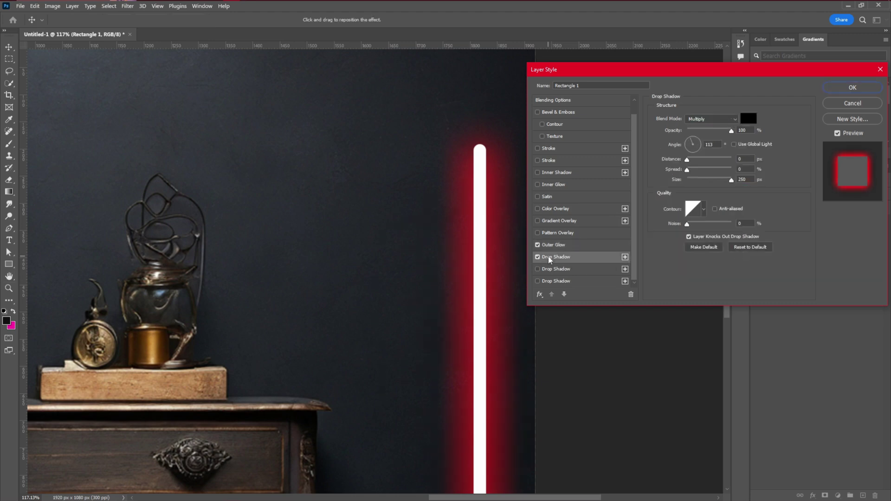
{"action": "left_click", "coordinate": [746, 119]}
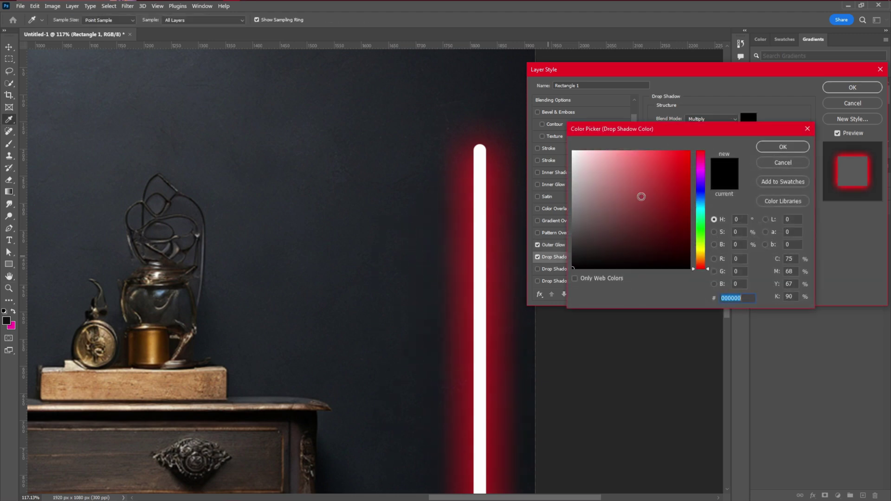
{"action": "left_click_drag", "start_coordinate": [641, 197], "coordinate": [694, 147]}
{"action": "left_click", "coordinate": [771, 147]}
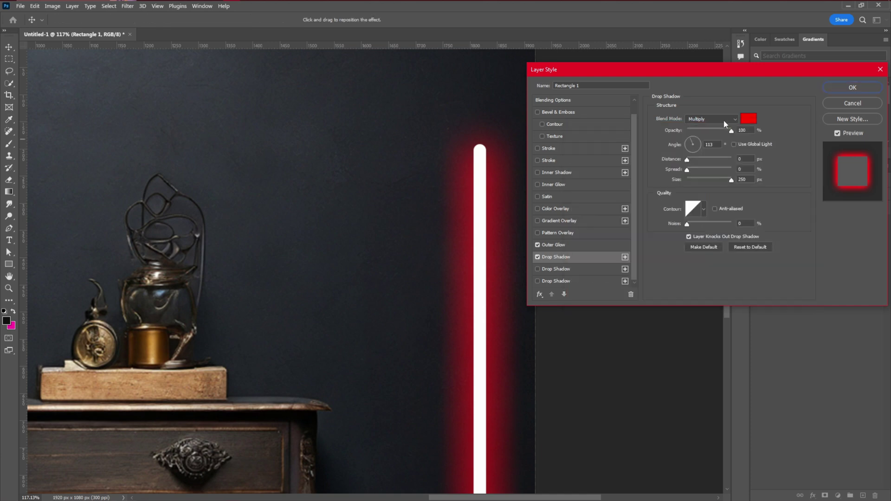
Set the drop shadow to Color Dodge with a size of 174 px, adjust its spread, and apply the layer style.
{"action": "left_click", "coordinate": [723, 119]}
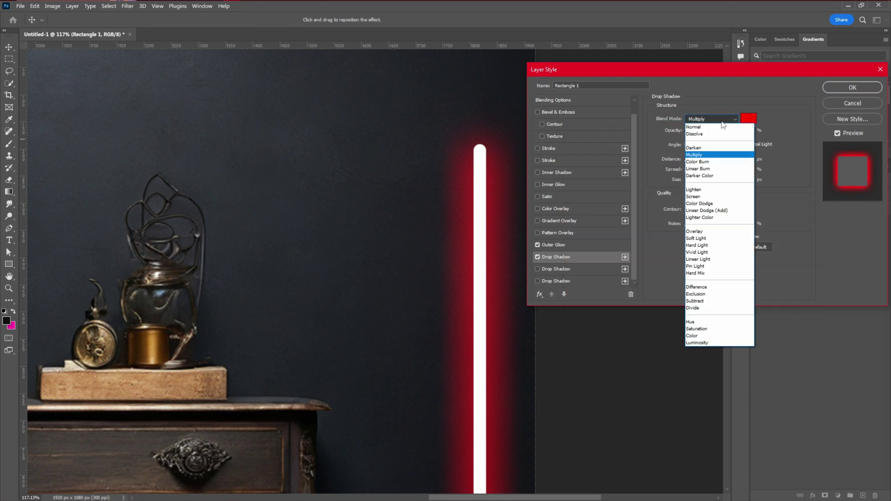
{"action": "left_click", "coordinate": [702, 205]}
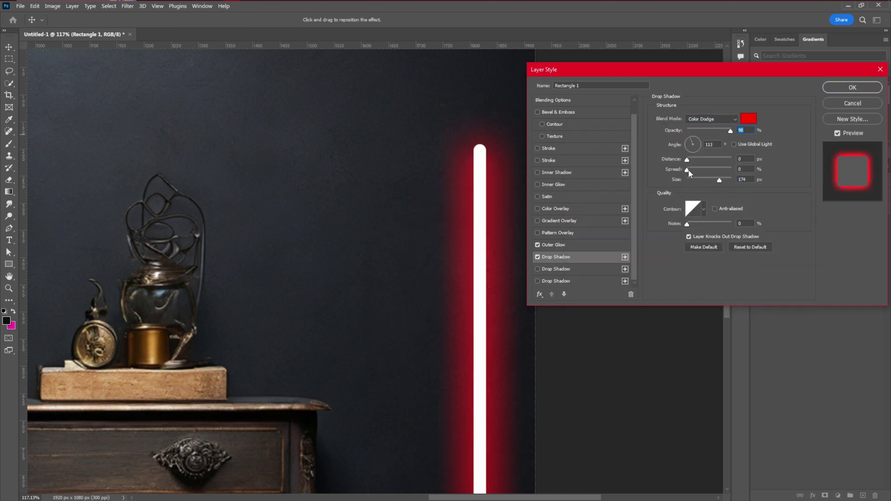
{"action": "left_click_drag", "start_coordinate": [690, 174], "coordinate": [701, 174]}
{"action": "left_click", "coordinate": [853, 87]}
{"action": "scroll", "coordinate": [473, 258], "scroll_direction": "down", "scroll_amount": 5}
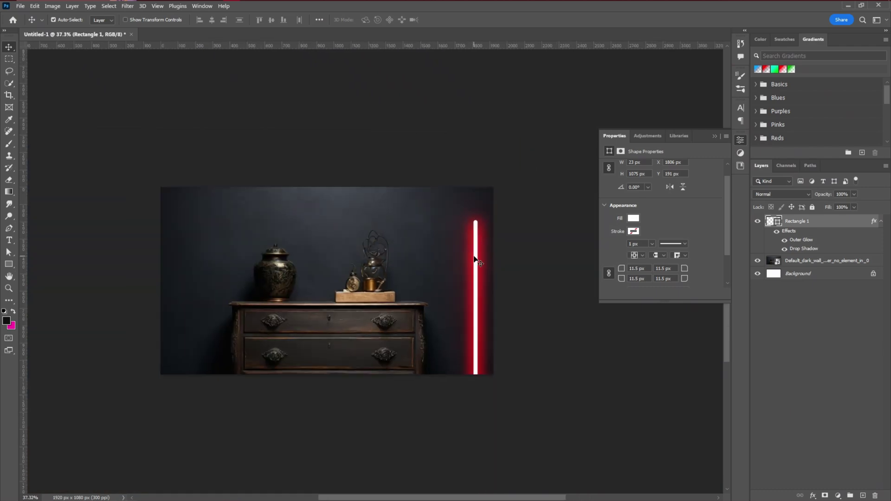
Add an inner glow to the red neon bar with a pure red color and 100% opacity.
{"action": "scroll", "coordinate": [489, 276], "scroll_direction": "up", "scroll_amount": 6}
{"action": "scroll", "coordinate": [445, 223], "scroll_direction": "up", "scroll_amount": 2}
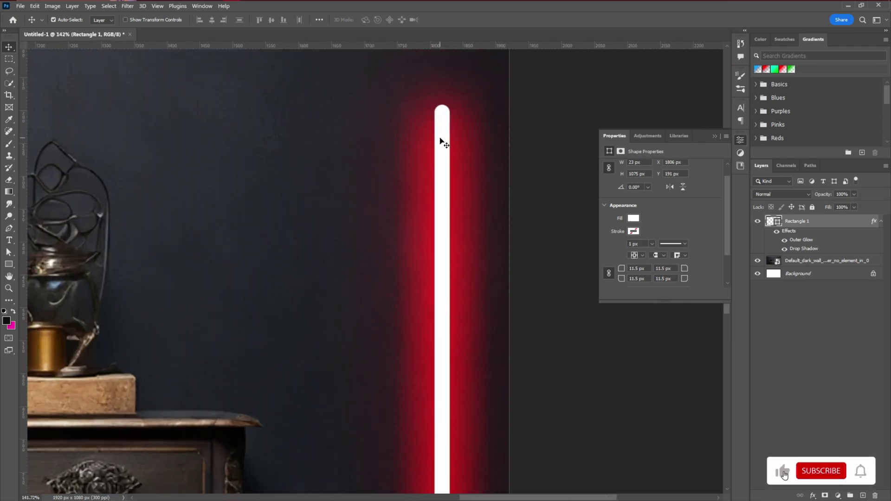
{"action": "double_click", "coordinate": [832, 223]}
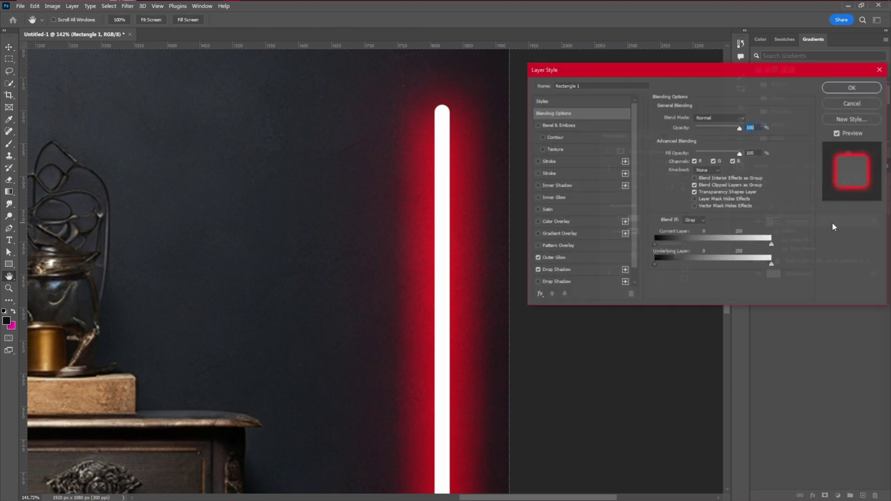
{"action": "left_click", "coordinate": [560, 199]}
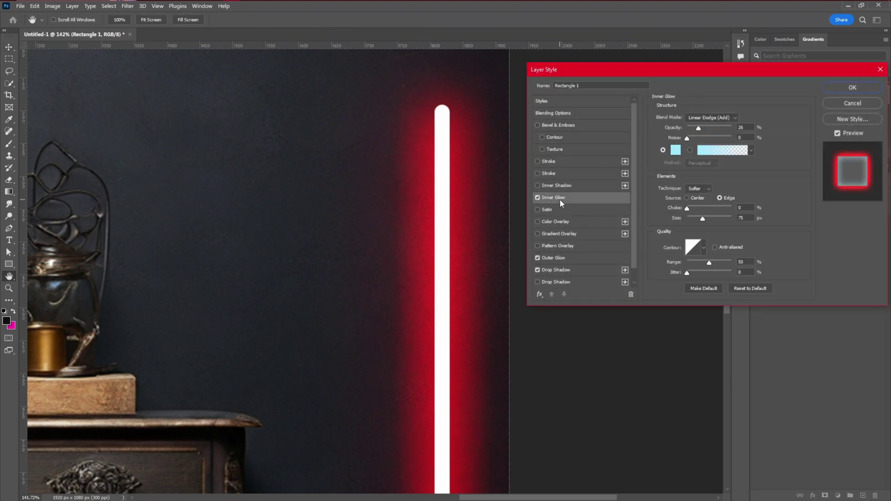
{"action": "left_click", "coordinate": [675, 151]}
{"action": "left_click_drag", "start_coordinate": [678, 184], "coordinate": [709, 138]}
{"action": "key", "text": "Return"}
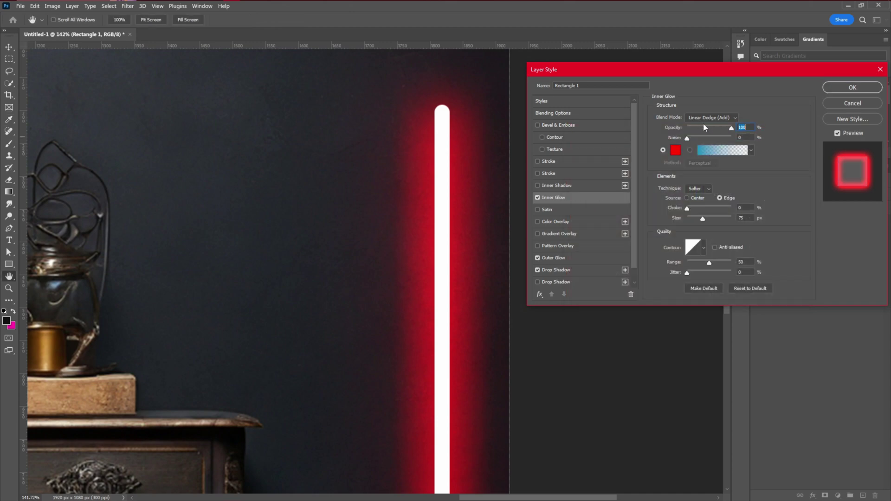
Try the bar's inner glow in Overlay mode with a size of 114 px and no noise.
{"action": "left_click", "coordinate": [710, 118]}
{"action": "left_click", "coordinate": [704, 229]}
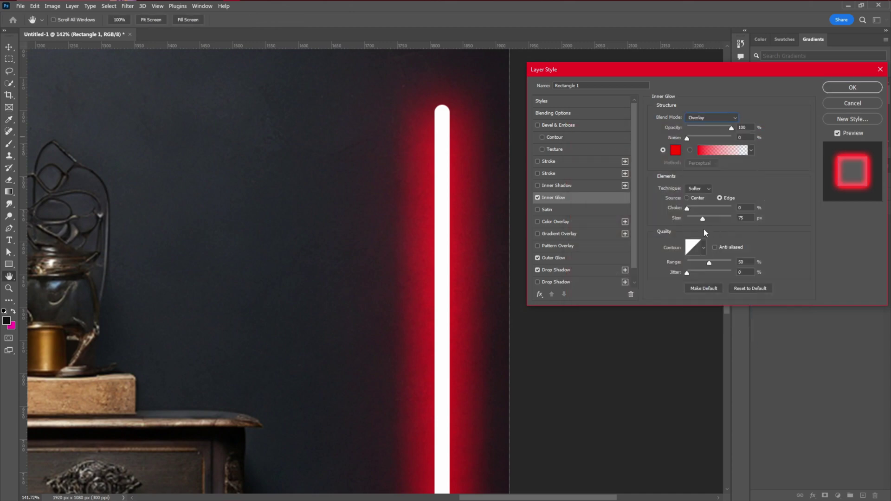
{"action": "left_click_drag", "start_coordinate": [702, 216], "coordinate": [708, 218]}
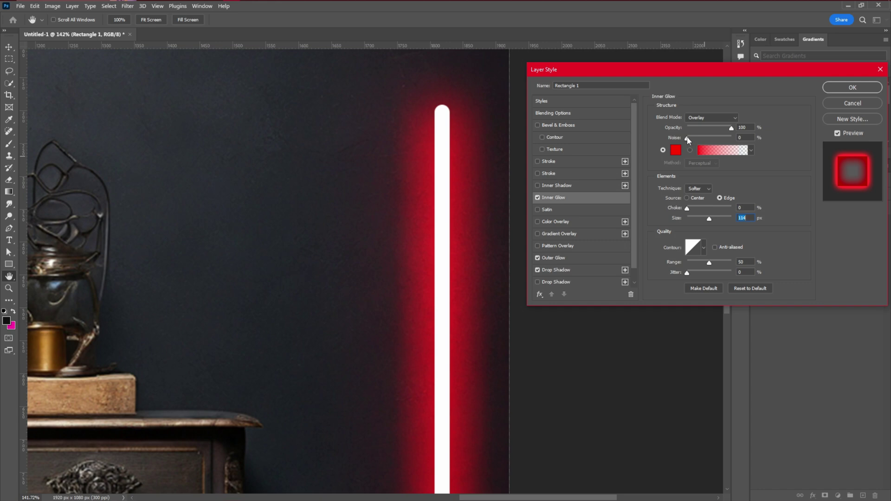
{"action": "left_click_drag", "start_coordinate": [692, 139], "coordinate": [687, 139]}
Set the inner glow's blend mode to Normal and its size to 16 px, and apply the layer style.
{"action": "left_click", "coordinate": [711, 118]}
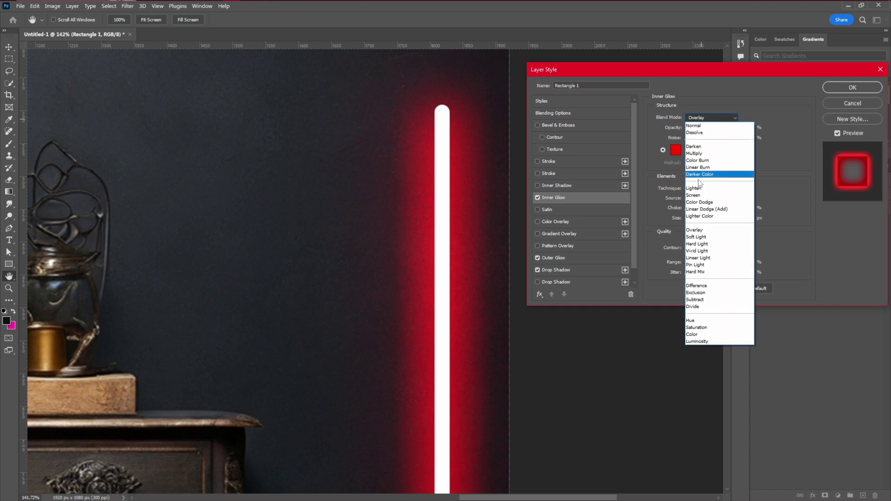
{"action": "left_click", "coordinate": [697, 129]}
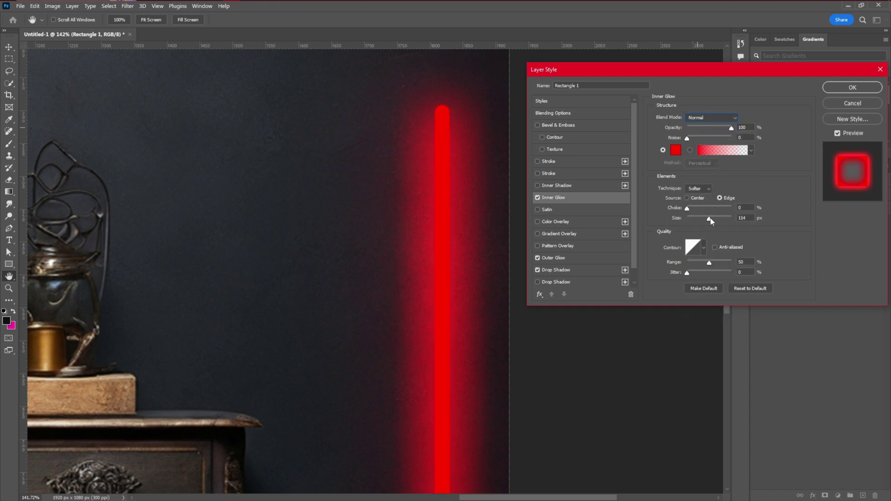
{"action": "left_click_drag", "start_coordinate": [710, 220], "coordinate": [694, 221]}
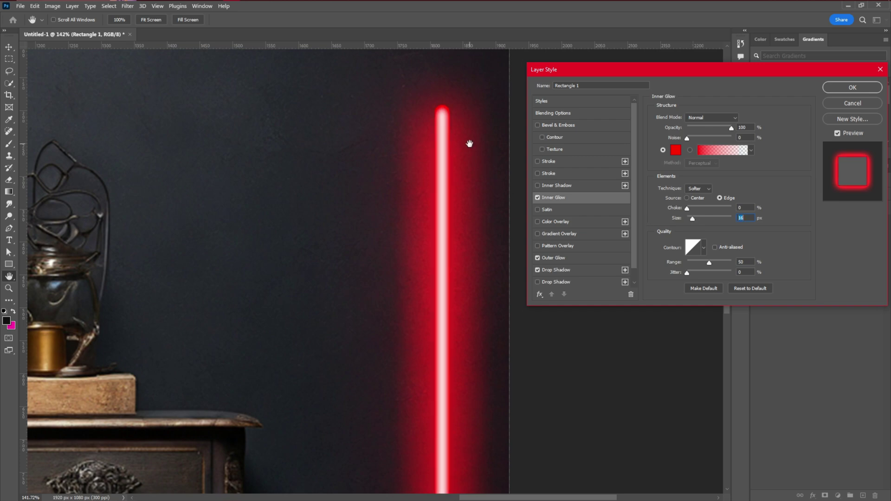
{"action": "left_click", "coordinate": [853, 87]}
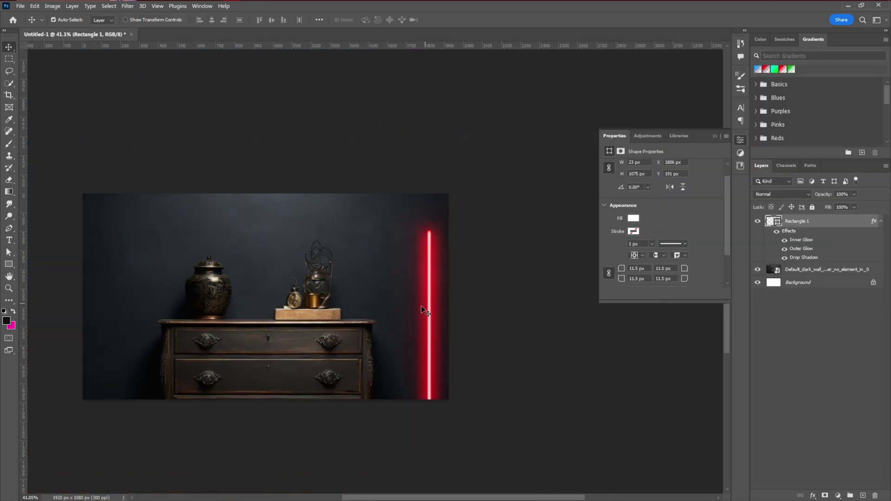
Duplicate the red neon bar and place the copy near the image's left edge at about X 67 px.
{"action": "left_click_drag", "start_coordinate": [422, 306], "coordinate": [519, 259]}
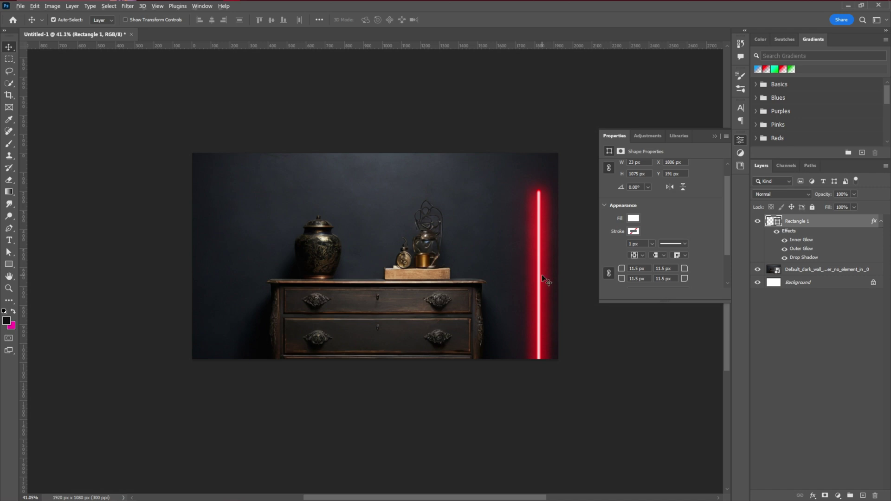
{"action": "scroll", "coordinate": [545, 278], "scroll_direction": "up", "scroll_amount": 4}
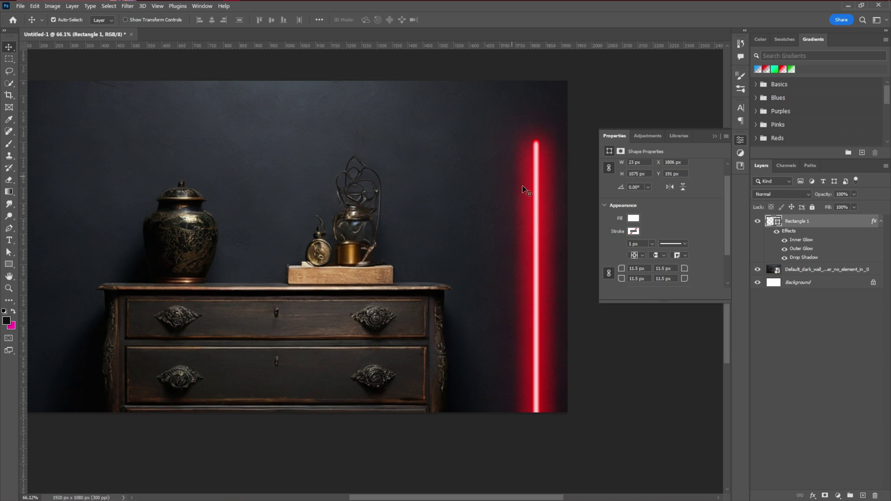
{"action": "left_click_drag", "start_coordinate": [383, 264], "coordinate": [423, 259]}
{"action": "scroll", "coordinate": [411, 263], "scroll_direction": "down", "scroll_amount": 2}
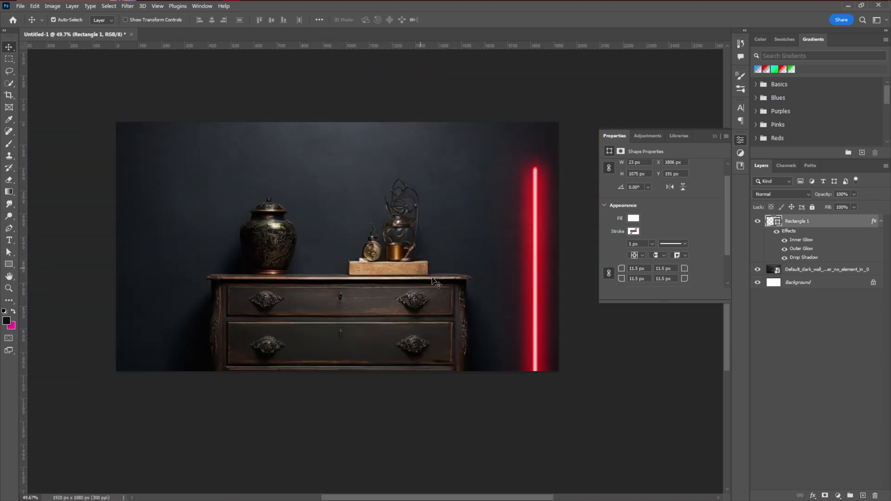
{"action": "left_click_drag", "start_coordinate": [539, 255], "coordinate": [136, 258]}
{"action": "left_click_drag", "start_coordinate": [202, 279], "coordinate": [256, 272]}
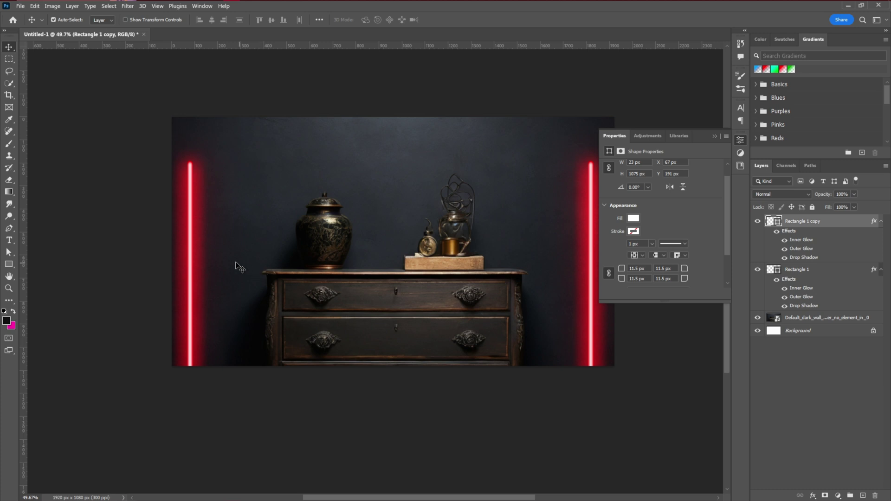
Change the inner glow color of the copied bar to bright blue.
{"action": "double_click", "coordinate": [802, 234]}
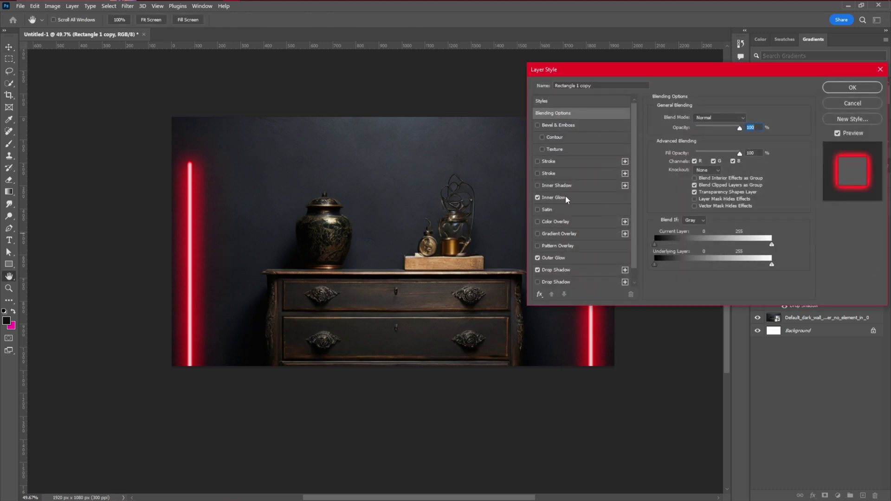
{"action": "left_click", "coordinate": [557, 197]}
{"action": "left_click", "coordinate": [676, 151]}
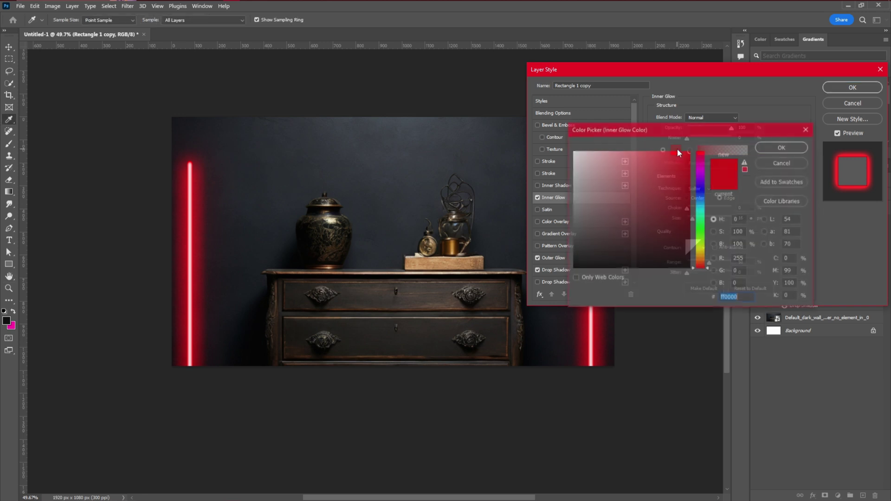
{"action": "left_click", "coordinate": [703, 206]}
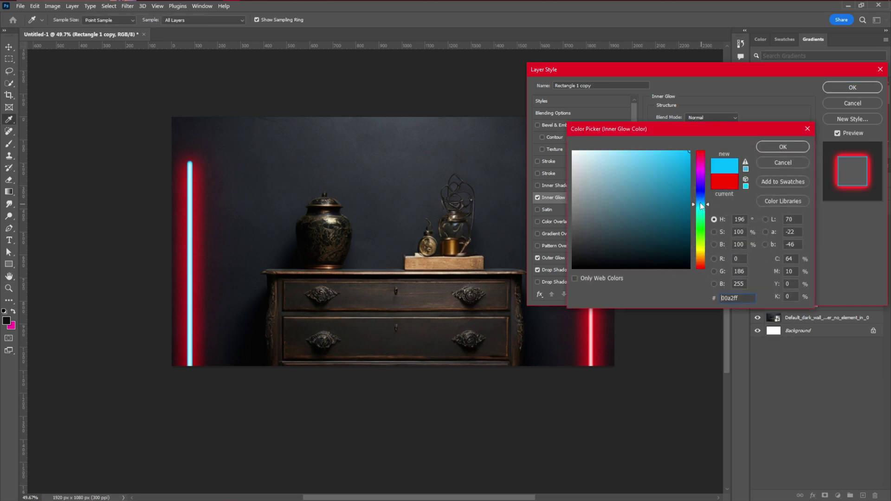
{"action": "key", "text": "Return"}
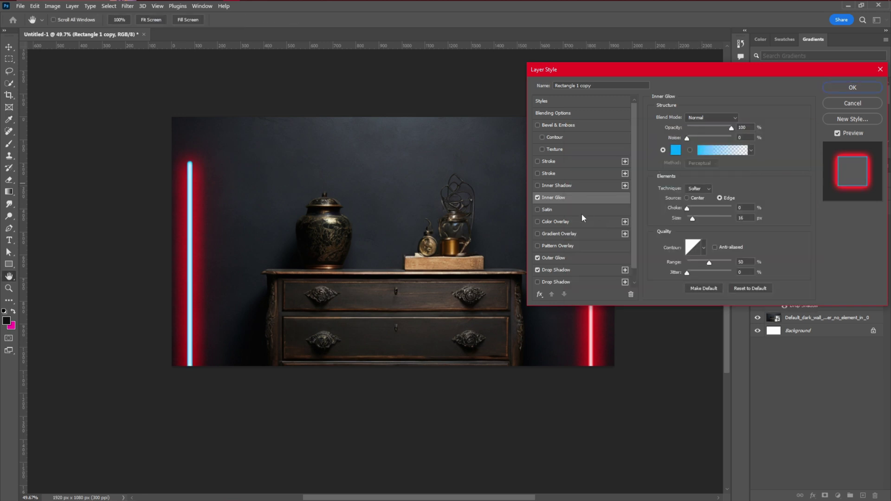
Recolor the copied bar's outer glow cyan and its drop shadow #00f6ff, and apply the layer style.
{"action": "left_click", "coordinate": [565, 257]}
{"action": "left_click", "coordinate": [677, 152]}
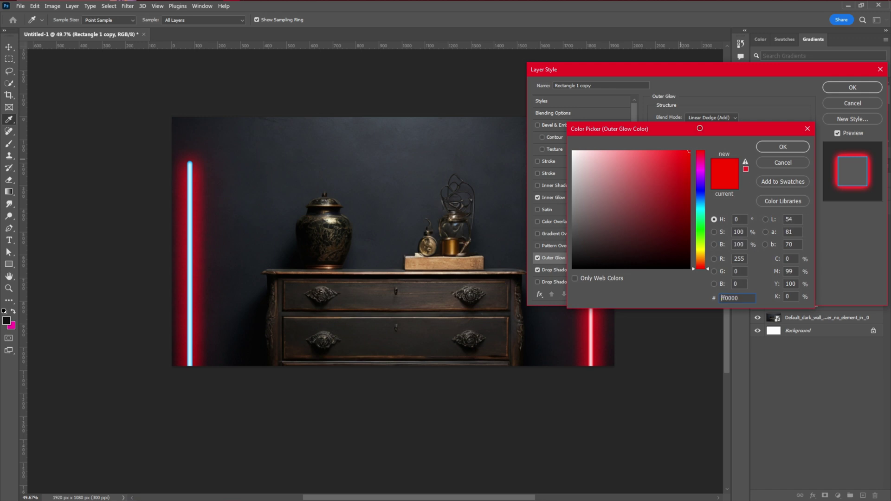
{"action": "left_click", "coordinate": [701, 210]}
{"action": "left_click", "coordinate": [781, 146]}
{"action": "left_click", "coordinate": [554, 270]}
{"action": "left_click", "coordinate": [748, 118]}
{"action": "left_click", "coordinate": [701, 209]}
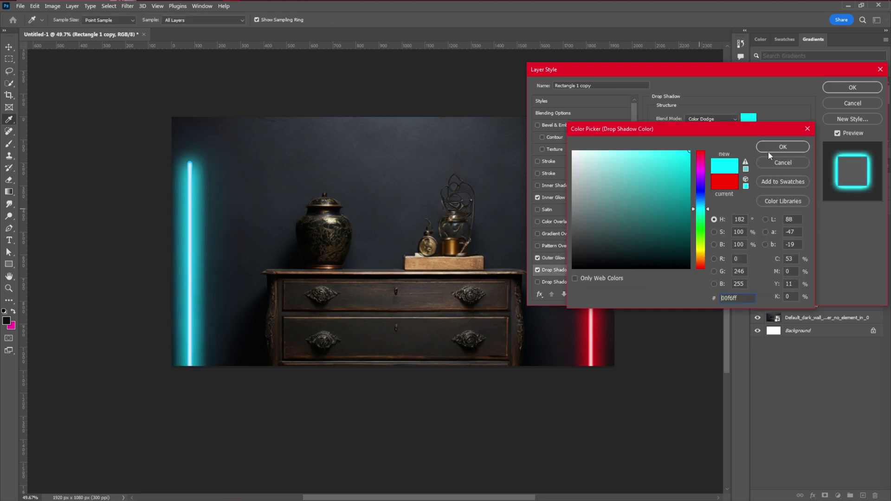
{"action": "left_click", "coordinate": [783, 146]}
{"action": "left_click", "coordinate": [853, 88]}
{"action": "key", "text": "v"}
Move both neon bars slightly inward, the red one to about X 1786 px and the cyan one to about X 86 px.
{"action": "scroll", "coordinate": [434, 242], "scroll_direction": "down", "scroll_amount": 2}
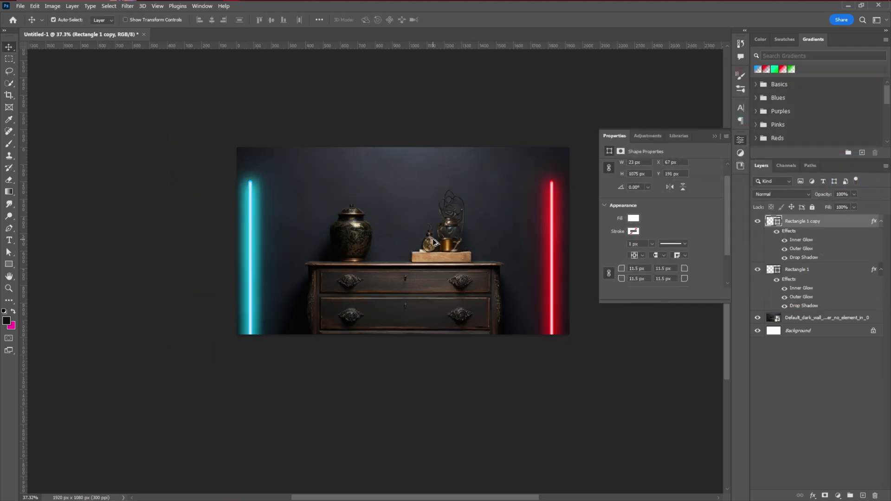
{"action": "scroll", "coordinate": [433, 240], "scroll_direction": "down", "scroll_amount": 1}
{"action": "left_click_drag", "start_coordinate": [447, 275], "coordinate": [391, 266]}
{"action": "scroll", "coordinate": [327, 252], "scroll_direction": "up", "scroll_amount": 4}
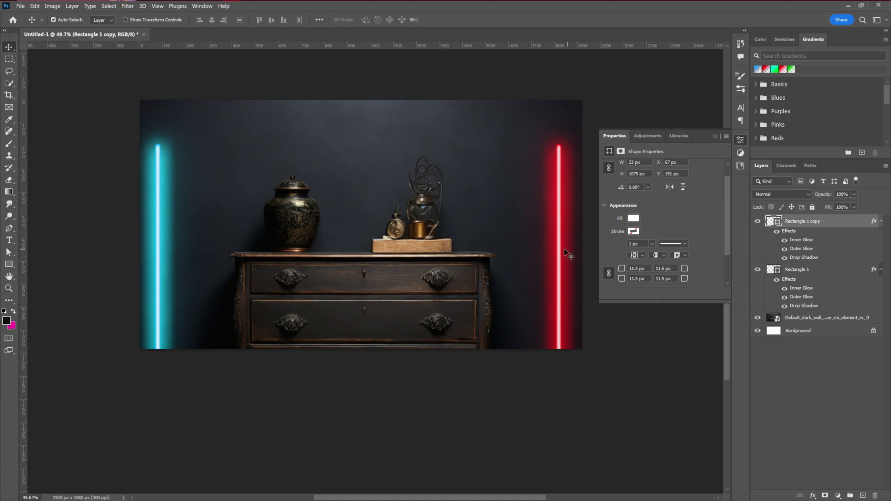
{"action": "left_click_drag", "start_coordinate": [565, 249], "coordinate": [561, 250]}
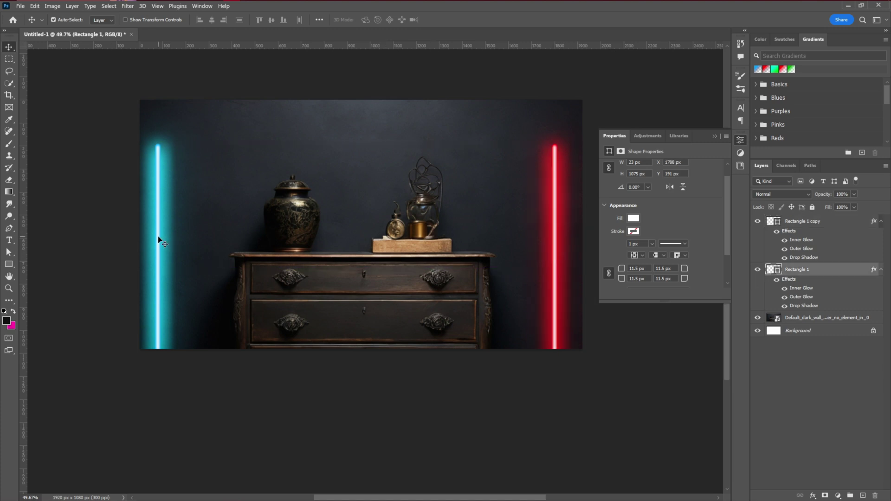
{"action": "left_click_drag", "start_coordinate": [159, 240], "coordinate": [163, 240]}
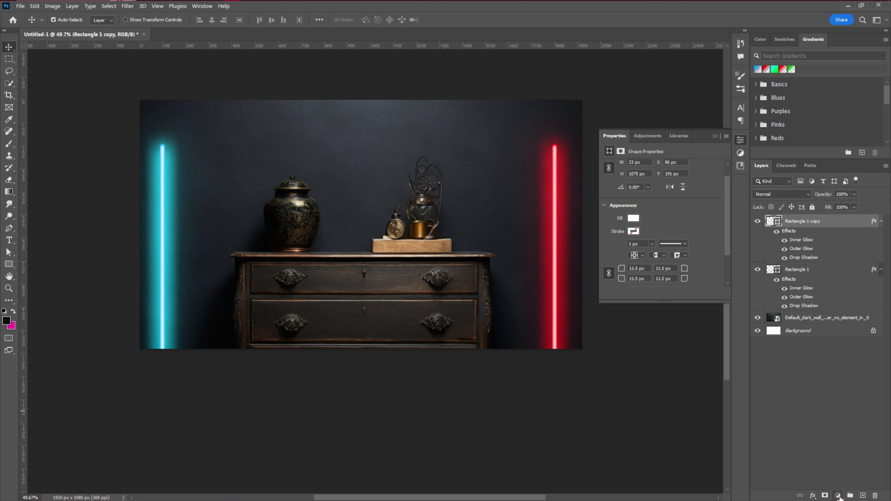
Add a linear Gradient Fill layer above the neon bars and set its angle to 0°.
{"action": "left_click", "coordinate": [839, 496]}
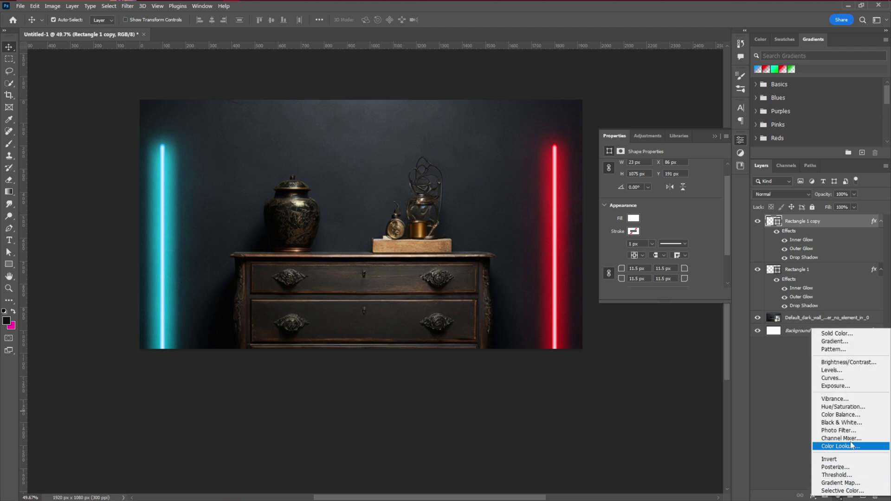
{"action": "left_click", "coordinate": [835, 342]}
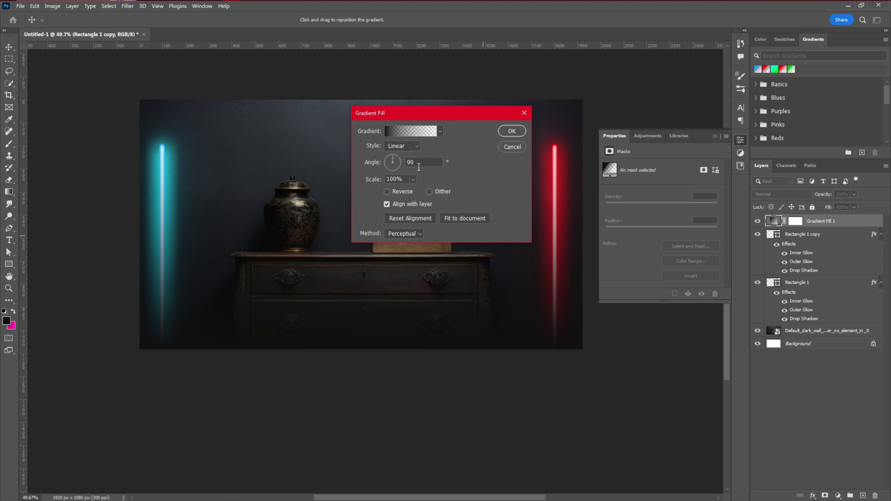
{"action": "left_click_drag", "start_coordinate": [419, 168], "coordinate": [393, 165]}
{"action": "type", "text": "0"}
Recolor the gradient's opaque end bright blue and set the fill layer's blend mode to Soft Light.
{"action": "left_click", "coordinate": [411, 131]}
{"action": "left_click", "coordinate": [634, 241]}
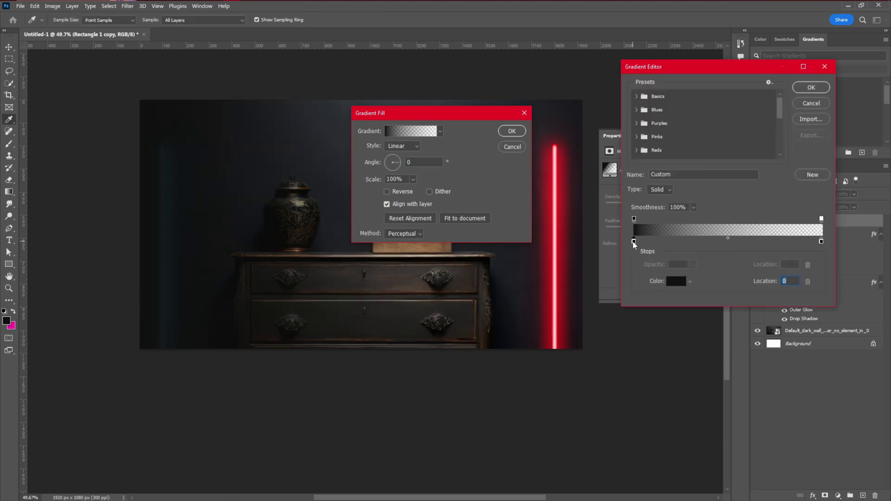
{"action": "left_click", "coordinate": [676, 281]}
{"action": "type", "text": "ff0000"}
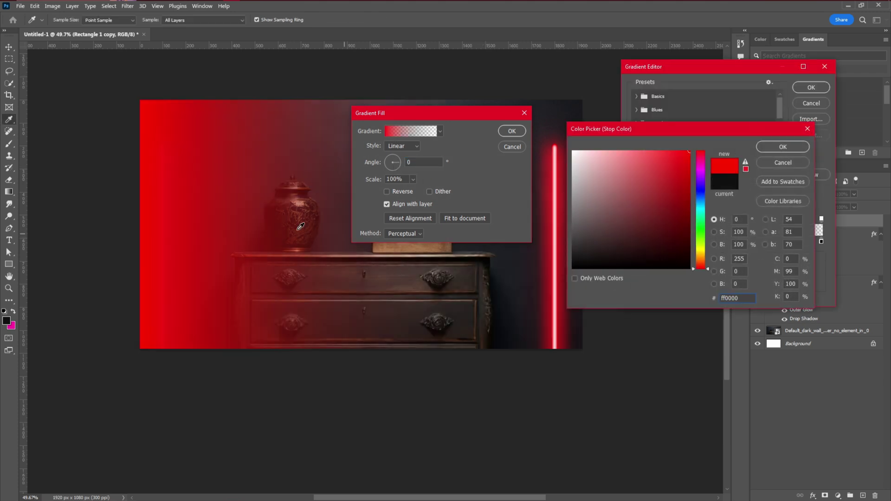
{"action": "left_click", "coordinate": [703, 204]}
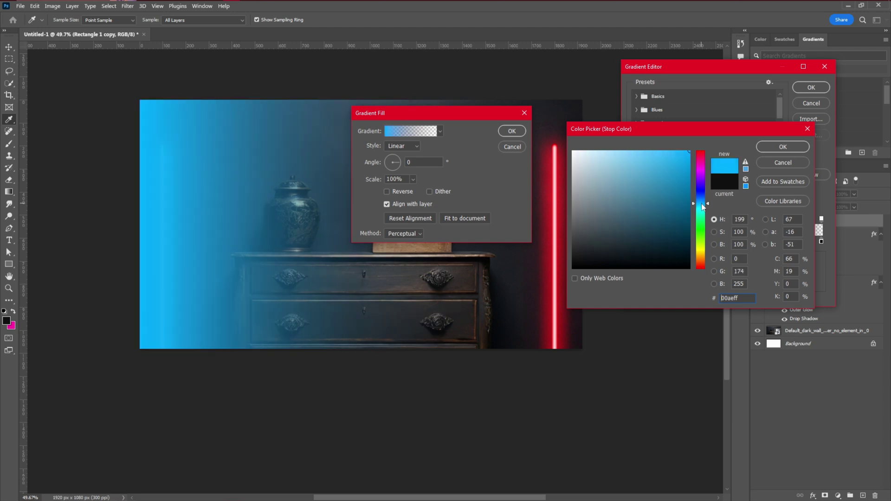
{"action": "left_click_drag", "start_coordinate": [702, 204], "coordinate": [702, 201]}
{"action": "key", "text": "Return"}
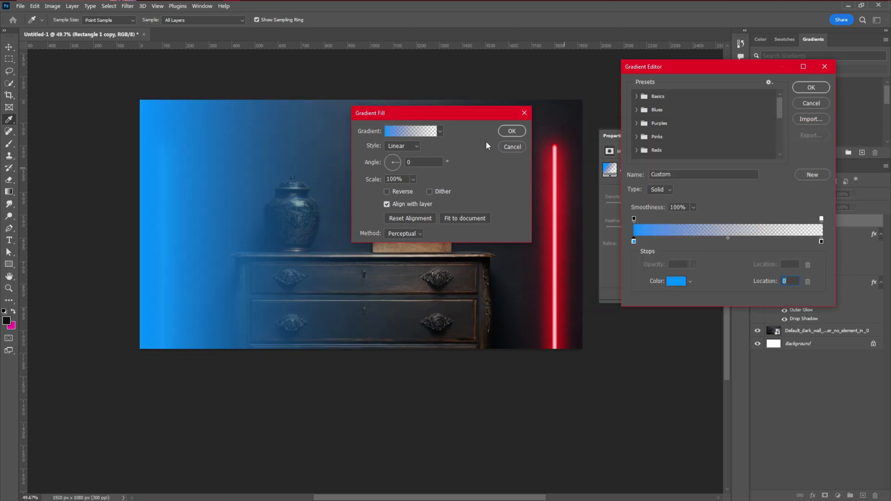
{"action": "key", "text": "Return"}
{"action": "left_click", "coordinate": [512, 131]}
{"action": "left_click", "coordinate": [775, 195]}
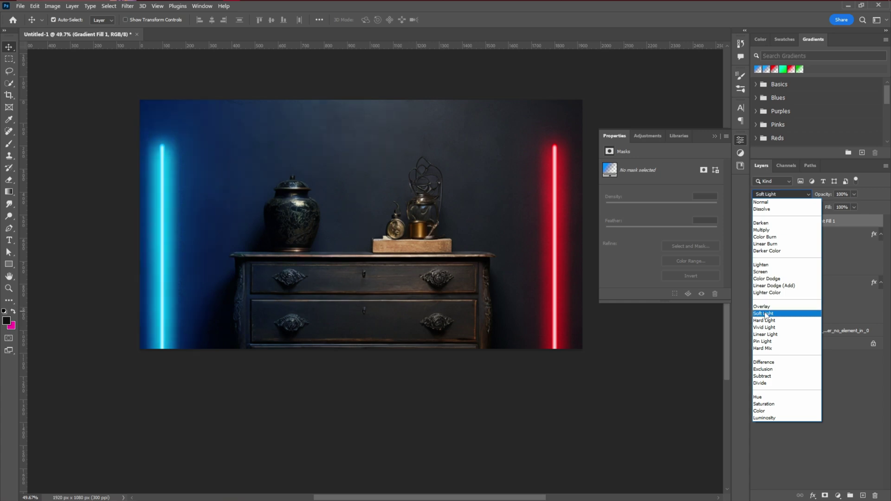
{"action": "left_click", "coordinate": [765, 314]}
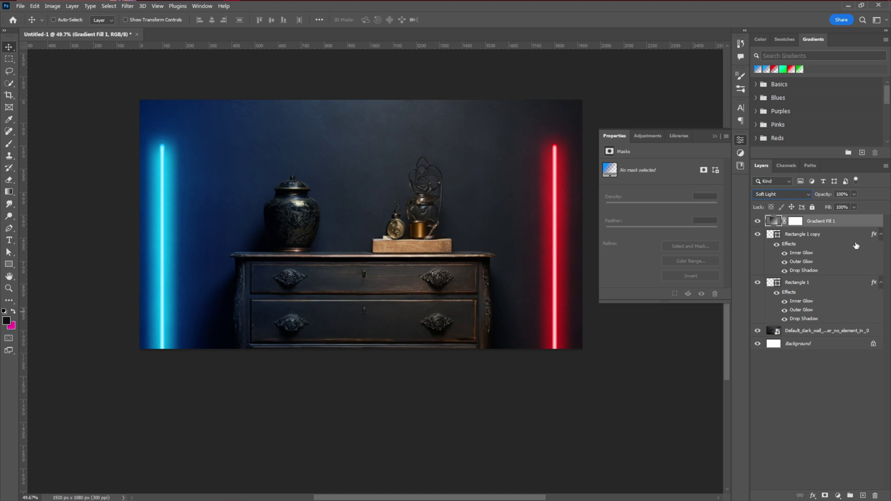
Duplicate the blue gradient fill layer, set the copy's angle to 180°, and change its opaque end to red.
{"action": "key", "text": "ctrl+j"}
{"action": "double_click", "coordinate": [771, 222]}
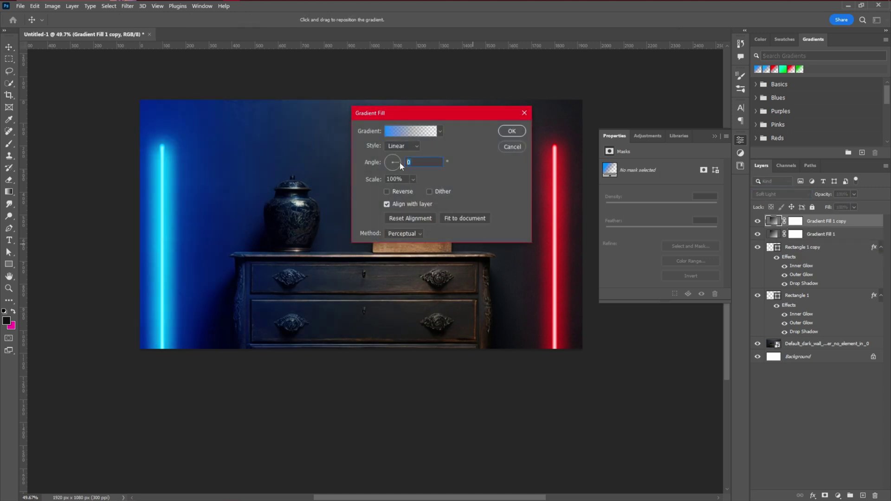
{"action": "type", "text": "180"}
{"action": "left_click", "coordinate": [403, 133]}
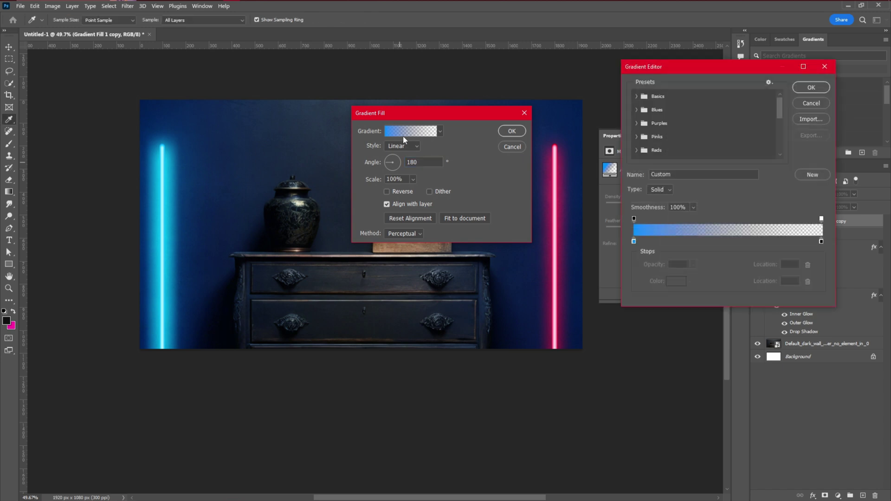
{"action": "double_click", "coordinate": [634, 242]}
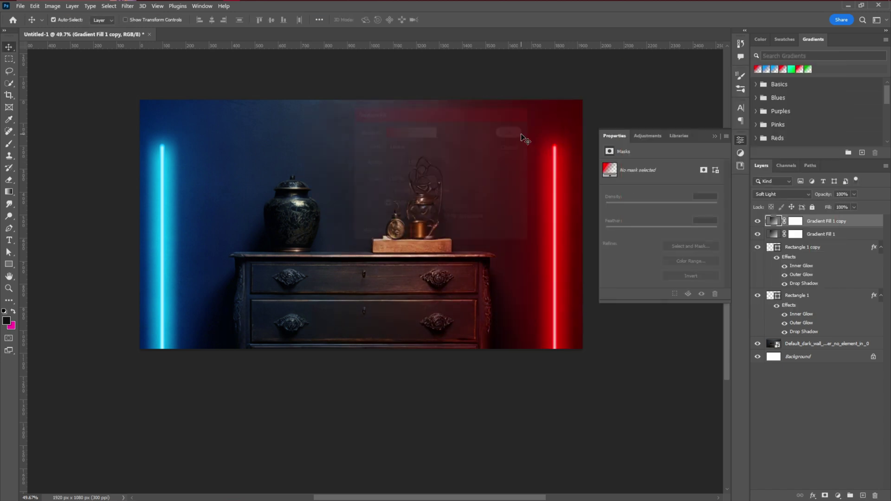
Center the image in view and collapse the floating Properties panel.
{"action": "scroll", "coordinate": [480, 169], "scroll_direction": "up", "scroll_amount": 2}
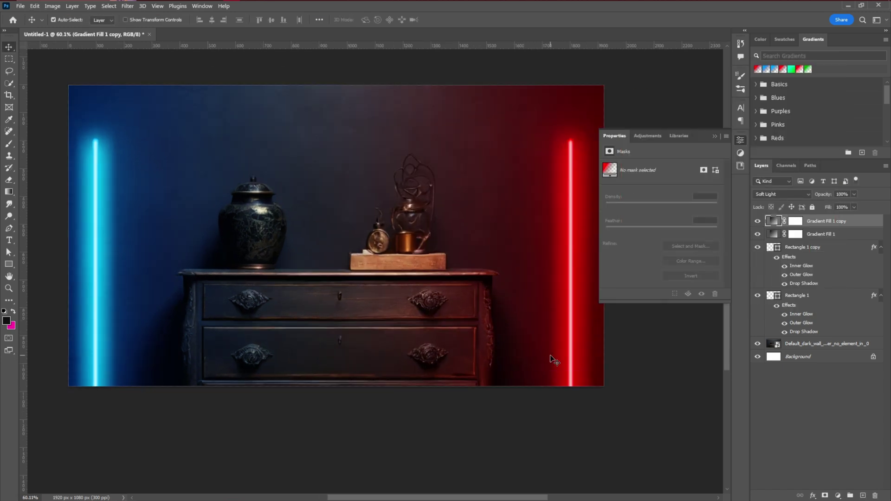
{"action": "left_click_drag", "start_coordinate": [498, 343], "coordinate": [519, 348]}
{"action": "left_click", "coordinate": [714, 135]}
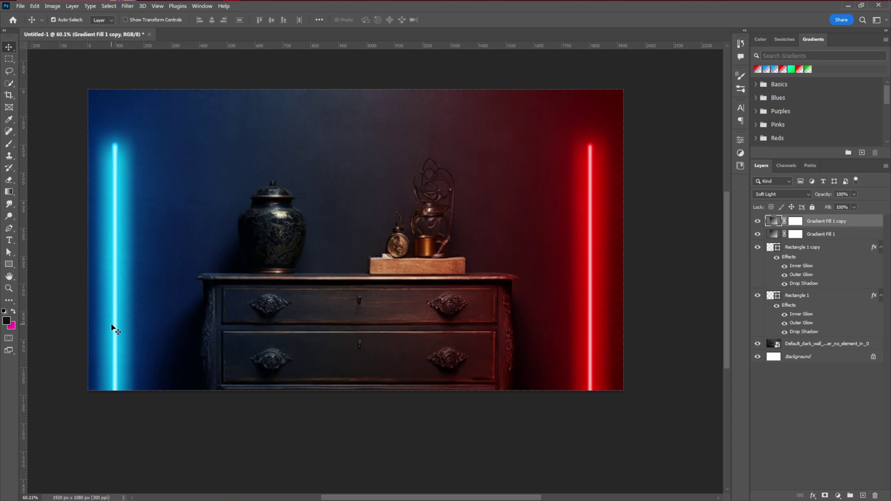
Add an empty layer on top of the stack and set up a soft brush at 1072 px with 0% hardness.
{"action": "left_click", "coordinate": [8, 144]}
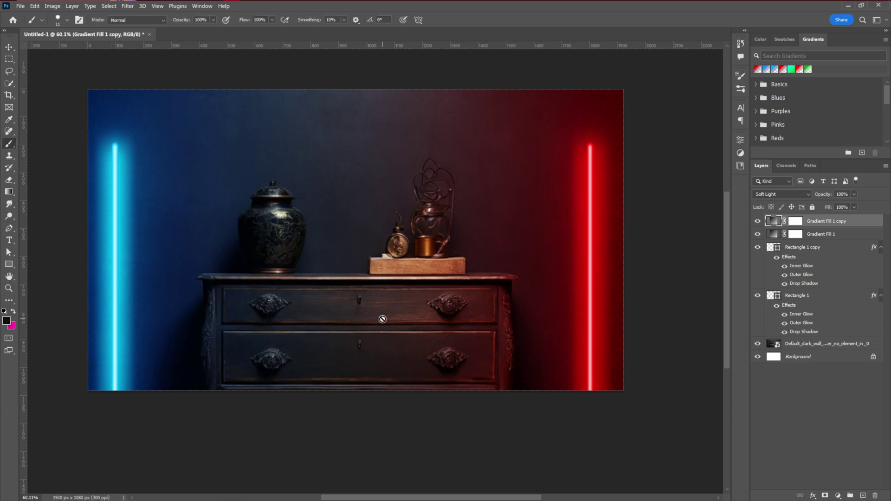
{"action": "left_click", "coordinate": [863, 496]}
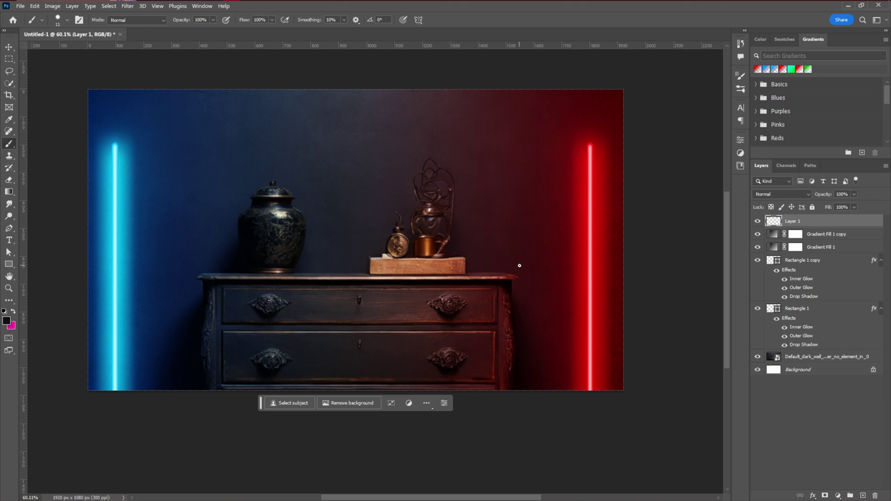
{"action": "left_click_drag", "start_coordinate": [440, 240], "coordinate": [626, 266]}
{"action": "right_click", "coordinate": [447, 227]}
{"action": "left_click", "coordinate": [488, 271]}
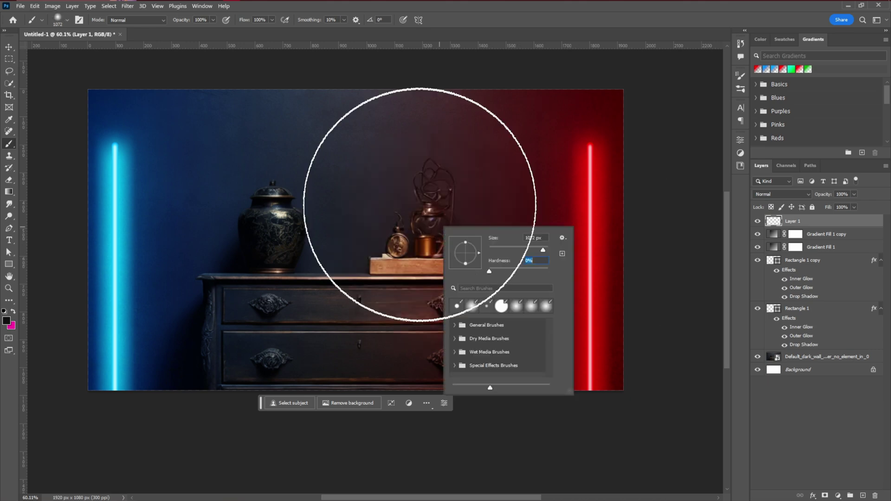
Choose a bright red foreground color and paint it on the new layer over the wall around the red neon bar.
{"action": "left_click", "coordinate": [7, 321]}
{"action": "left_click", "coordinate": [688, 163]}
{"action": "left_click", "coordinate": [783, 146]}
{"action": "left_click", "coordinate": [537, 148]}
Set the red paint layer's blend mode to Soft Light and lower its opacity.
{"action": "left_click", "coordinate": [782, 194]}
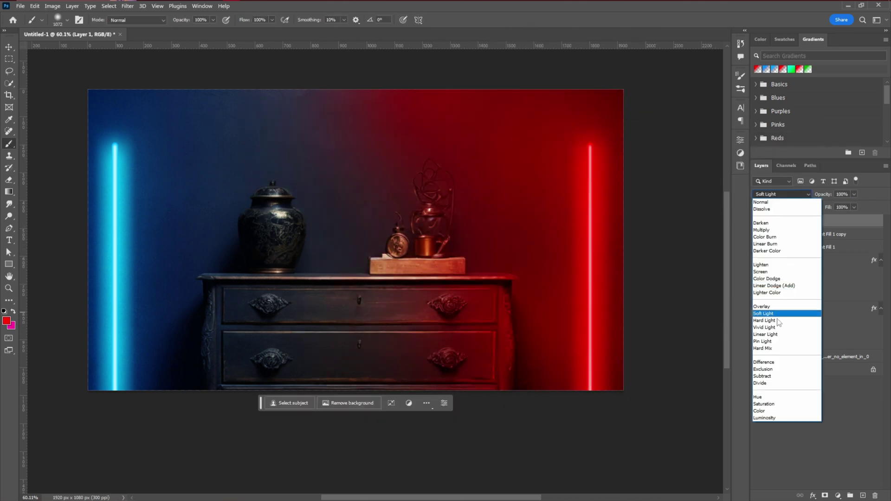
{"action": "left_click", "coordinate": [775, 309]}
{"action": "left_click_drag", "start_coordinate": [825, 196], "coordinate": [778, 196]}
Add another empty layer and paint bright blue over the wall around the cyan neon bar and vase.
{"action": "left_click", "coordinate": [862, 496]}
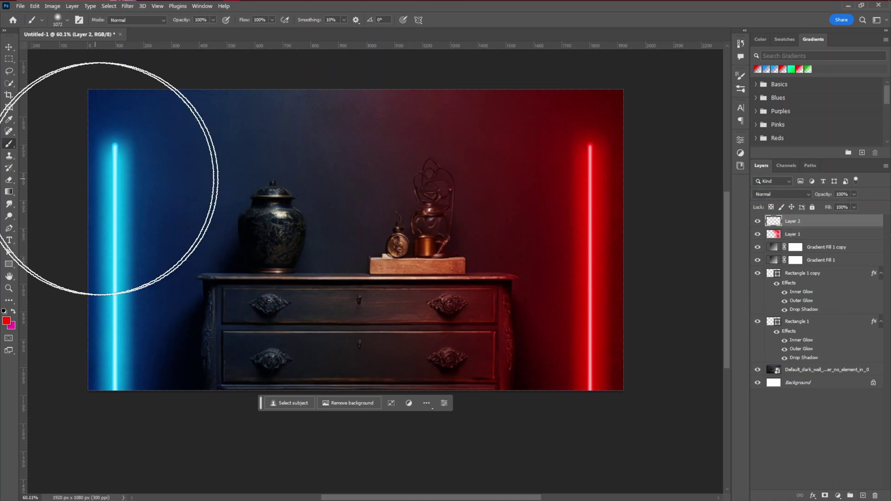
{"action": "key", "text": "x"}
{"action": "left_click", "coordinate": [7, 321]}
{"action": "left_click", "coordinate": [701, 206]}
{"action": "left_click", "coordinate": [783, 146]}
{"action": "left_click", "coordinate": [158, 200]}
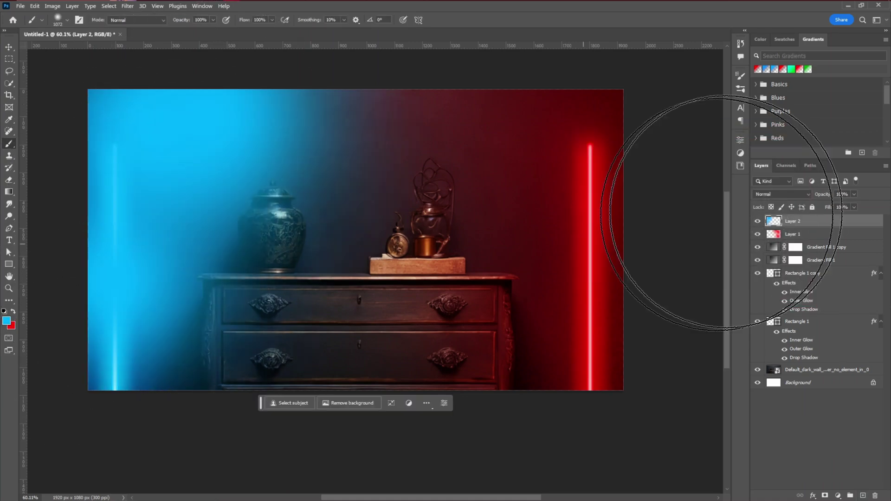
Set the blue paint layer's blend mode to Soft Light and its opacity to 40%.
{"action": "left_click", "coordinate": [783, 194]}
{"action": "left_click", "coordinate": [766, 314]}
{"action": "left_click_drag", "start_coordinate": [823, 196], "coordinate": [796, 196]}
{"action": "left_click", "coordinate": [832, 371]}
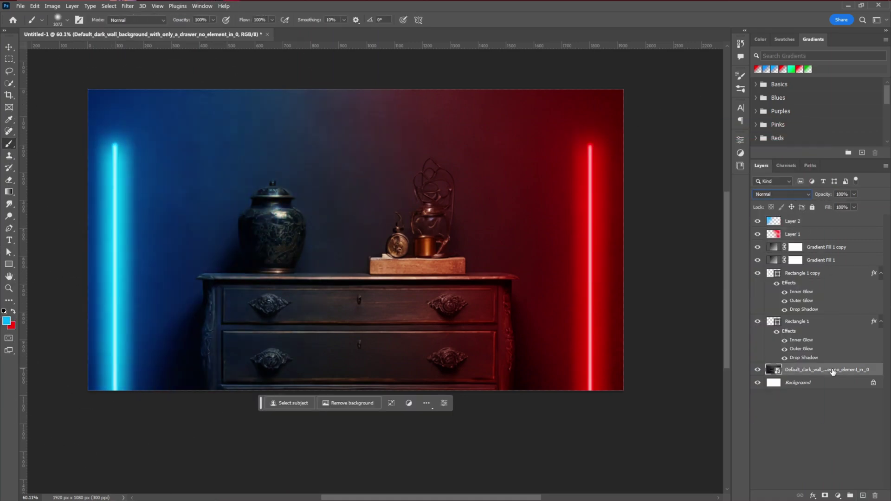
{"action": "left_click", "coordinate": [127, 6]}
{"action": "left_click", "coordinate": [812, 373]}
{"action": "key", "text": "v"}
{"action": "scroll", "coordinate": [445, 310], "scroll_direction": "up", "scroll_amount": 1}
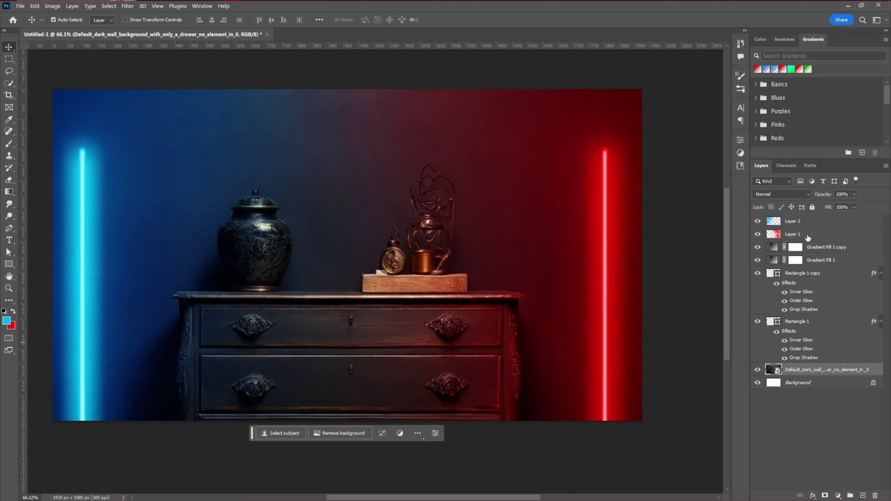
Stamp all visible layers into a new layer above the blue paint layer and convert it to a smart object.
{"action": "left_click", "coordinate": [811, 224]}
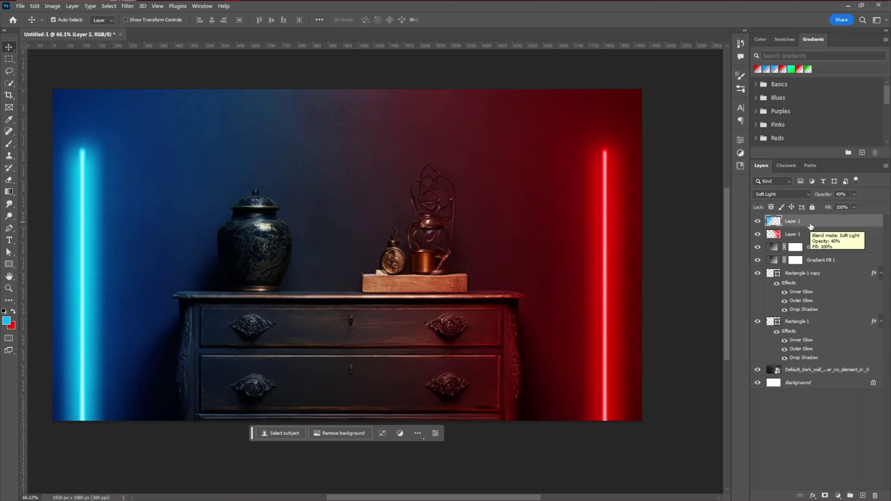
{"action": "key", "text": "ctrl"}
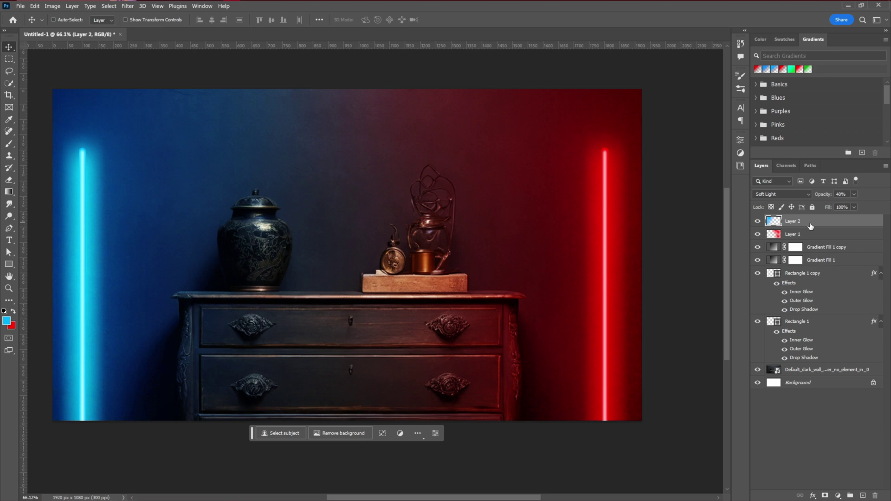
{"action": "key", "text": "ctrl+shift+alt+e"}
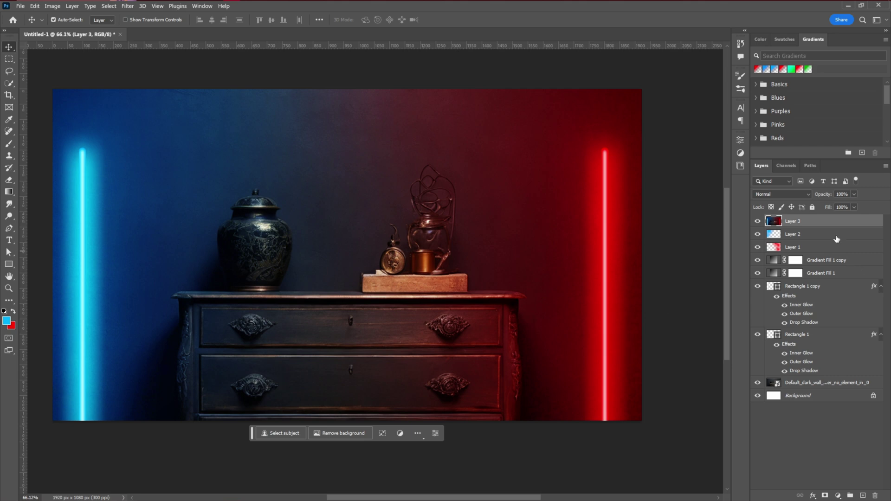
{"action": "right_click", "coordinate": [826, 224]}
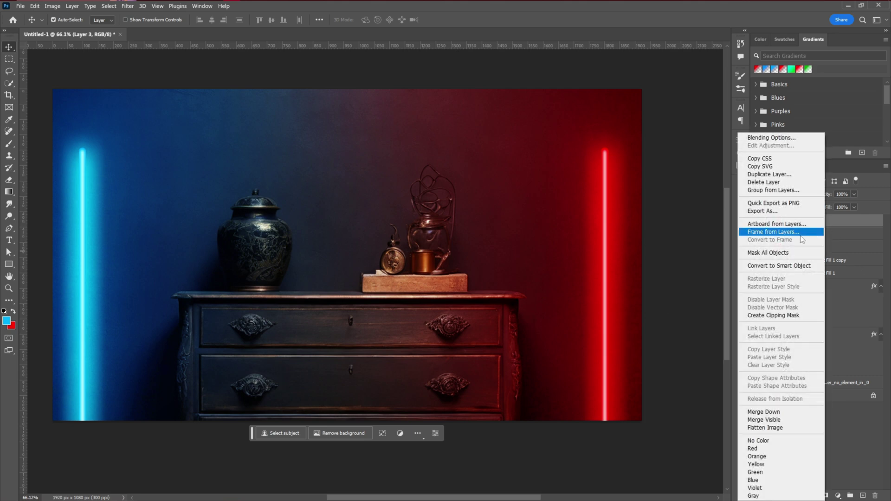
{"action": "left_click", "coordinate": [793, 264]}
Apply a Gaussian Blur with a 3.4 px radius to the stamped smart object.
{"action": "left_click", "coordinate": [128, 6]}
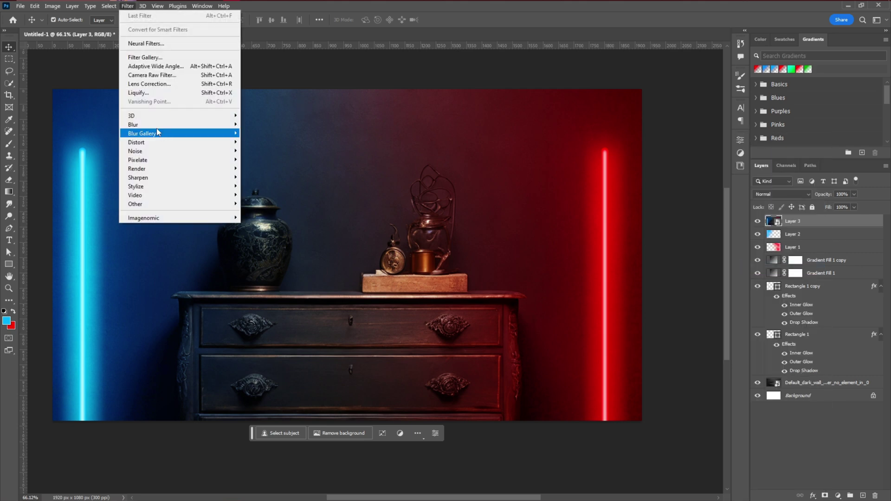
{"action": "mouse_move", "coordinate": [151, 126]}
{"action": "left_click", "coordinate": [265, 159]}
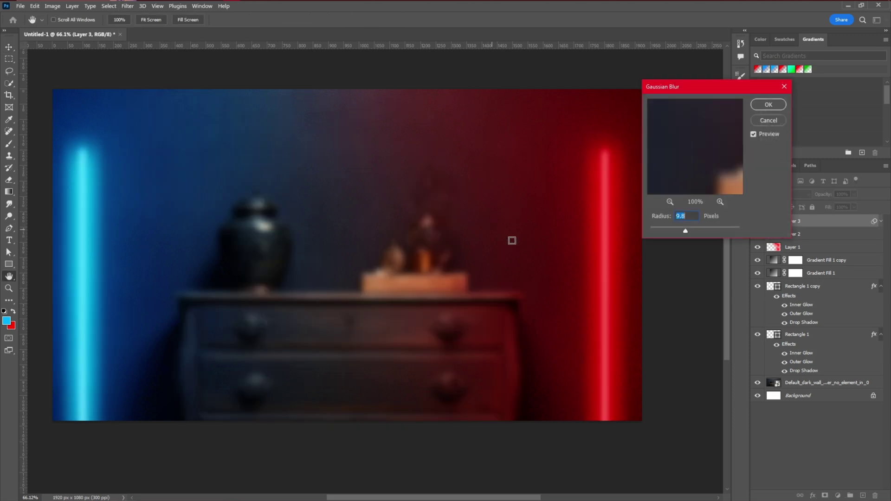
{"action": "left_click_drag", "start_coordinate": [678, 235], "coordinate": [668, 233]}
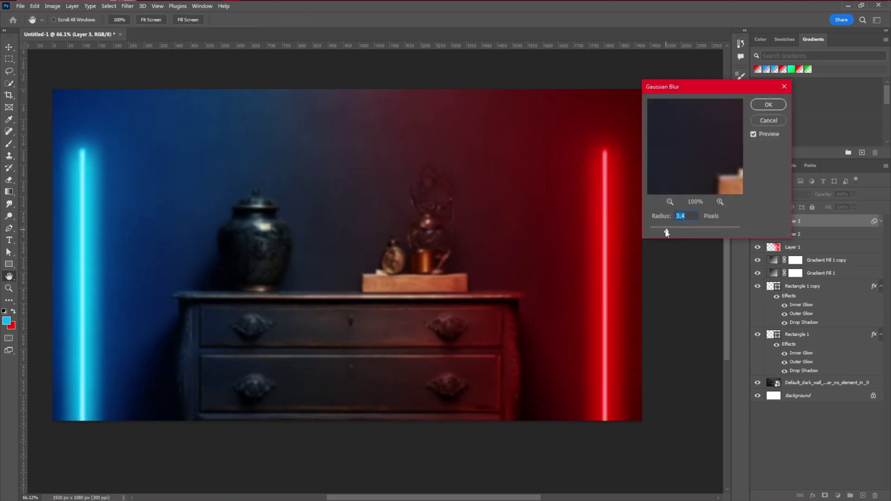
{"action": "left_click", "coordinate": [773, 103]}
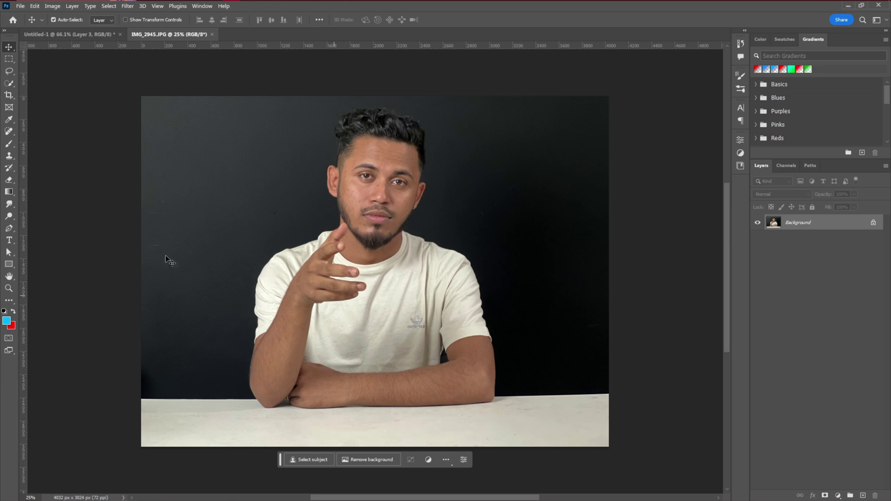
In IMG_2945.JPG, use Select and Mask to select the seated man and add the whole white table to the selection.
{"action": "left_click", "coordinate": [9, 84]}
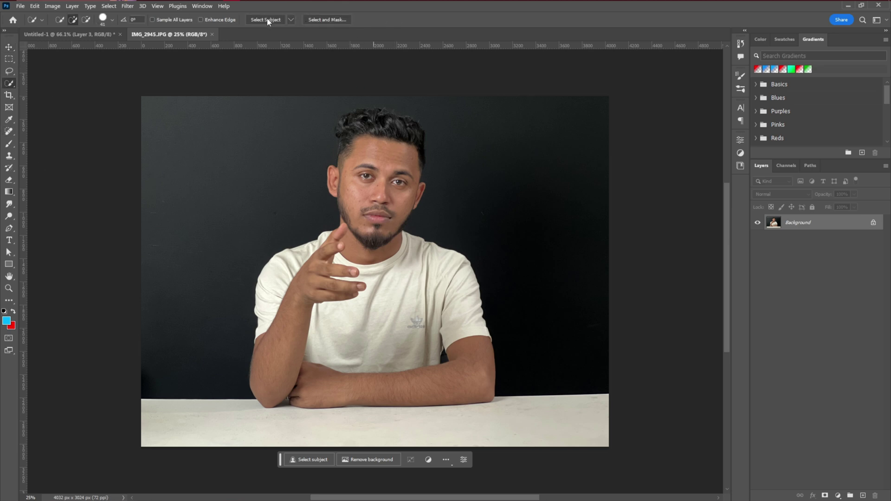
{"action": "left_click", "coordinate": [327, 22]}
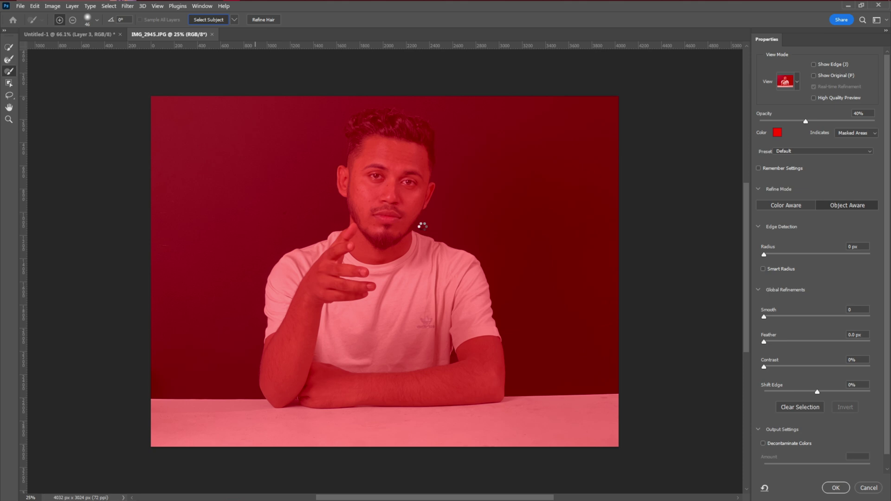
{"action": "right_click", "coordinate": [175, 436], "text": "alt"}
{"action": "left_click_drag", "start_coordinate": [170, 431], "coordinate": [381, 436]}
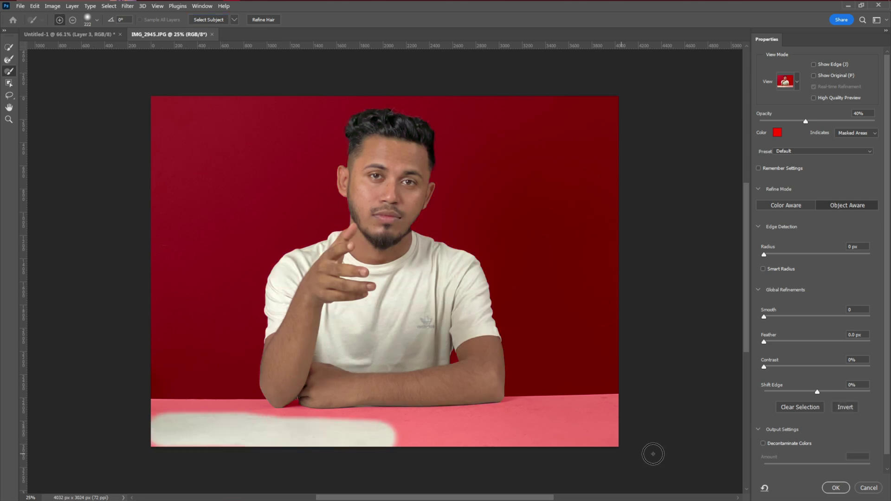
{"action": "left_click", "coordinate": [8, 46]}
{"action": "left_click_drag", "start_coordinate": [258, 447], "coordinate": [293, 429]}
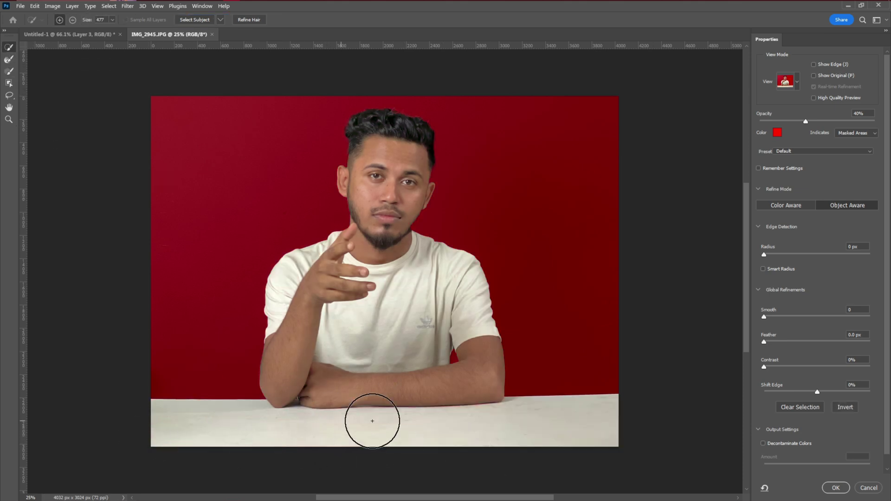
Reduce the Brush tool to about 40 px and paint the selection edge where the beard meets the ear on the photo's left side.
{"action": "scroll", "coordinate": [458, 263], "scroll_direction": "up", "scroll_amount": 5}
{"action": "scroll", "coordinate": [287, 226], "scroll_direction": "up", "scroll_amount": 3}
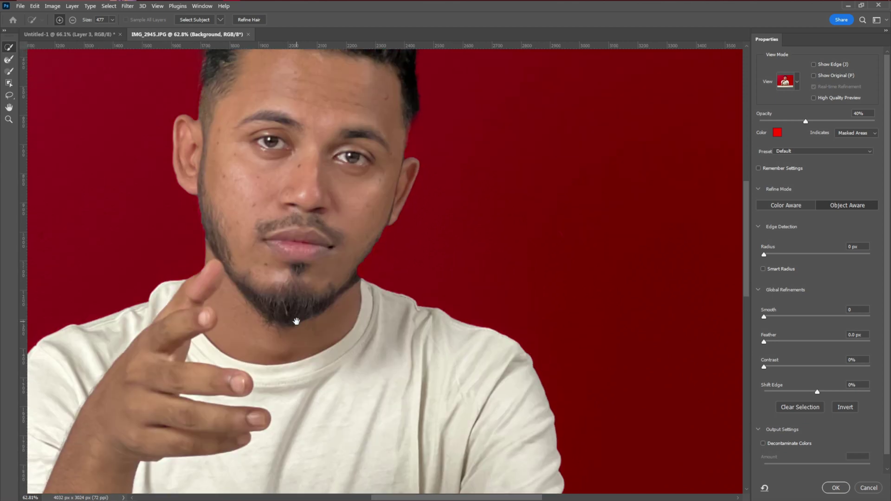
{"action": "scroll", "coordinate": [240, 252], "scroll_direction": "up", "scroll_amount": 4}
{"action": "left_click_drag", "start_coordinate": [254, 261], "coordinate": [261, 274]}
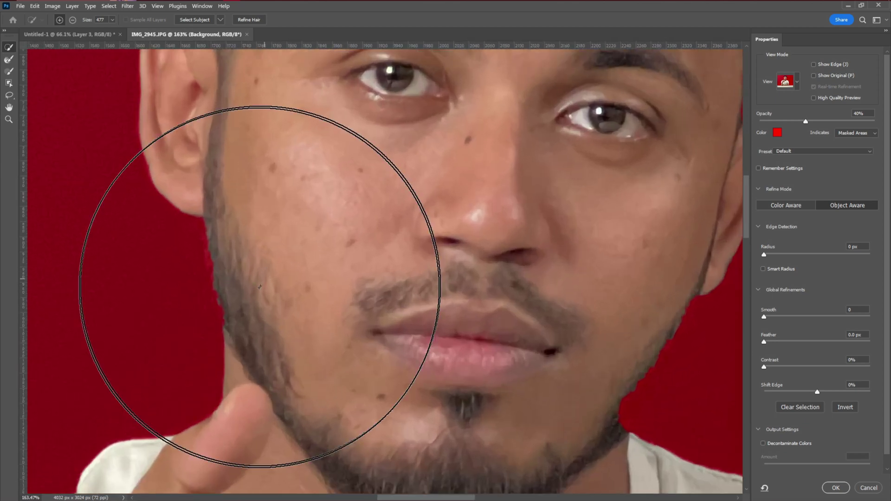
{"action": "left_click_drag", "start_coordinate": [298, 241], "coordinate": [149, 237]}
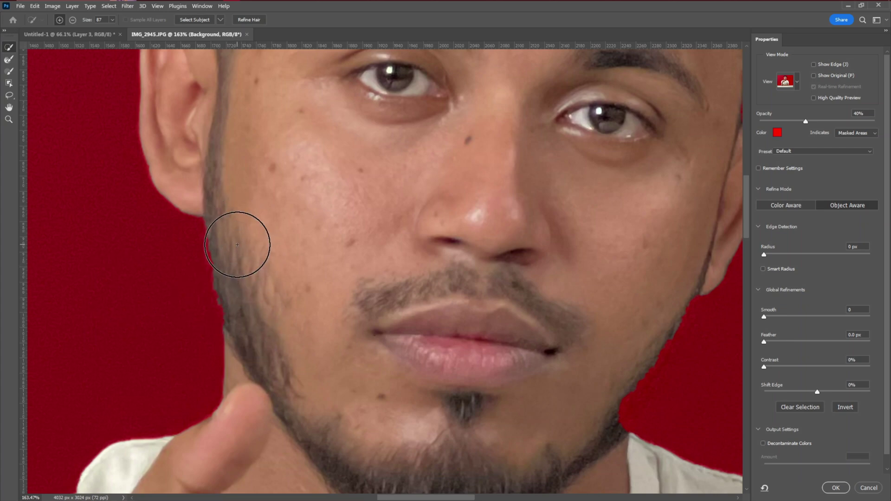
{"action": "left_click", "coordinate": [9, 72]}
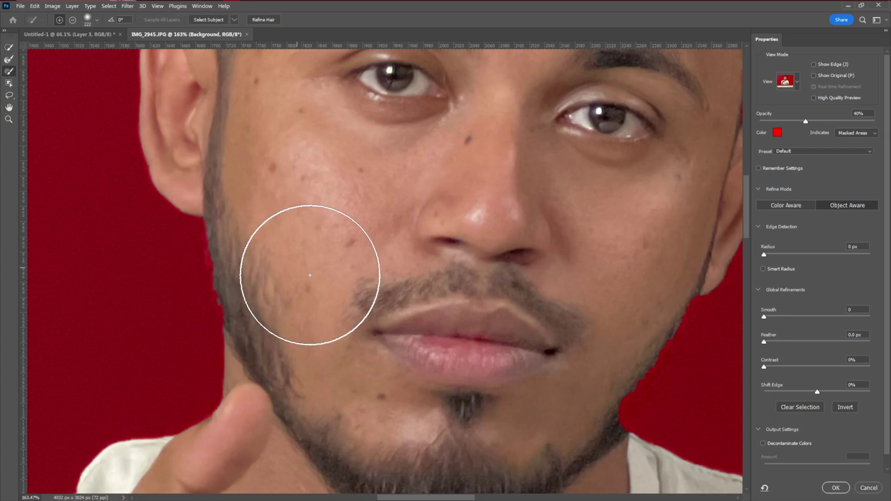
{"action": "right_click", "coordinate": [302, 226]}
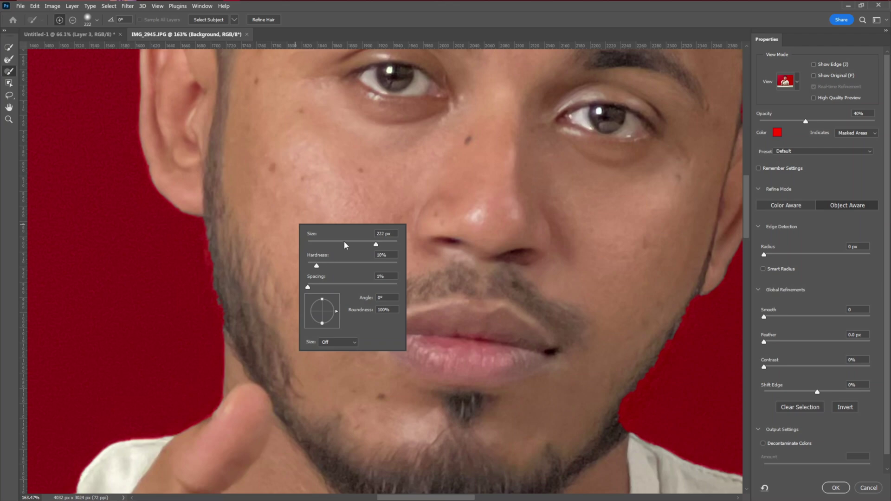
{"action": "left_click_drag", "start_coordinate": [344, 242], "coordinate": [329, 243]}
{"action": "left_click_drag", "start_coordinate": [220, 224], "coordinate": [222, 251]}
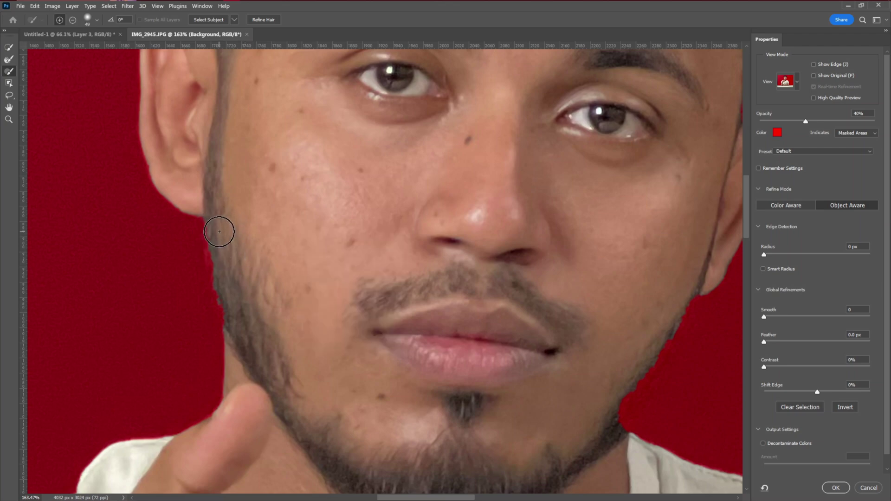
Reduce the brush to about 17 px and paint the beard edge into the selection along both sides of the jaw.
{"action": "right_click", "coordinate": [221, 231]}
{"action": "left_click", "coordinate": [244, 253]}
{"action": "left_click", "coordinate": [215, 243]}
{"action": "left_click_drag", "start_coordinate": [215, 242], "coordinate": [229, 311]}
{"action": "mouse_move", "coordinate": [568, 309]}
{"action": "left_mouse_down"}
{"action": "mouse_move", "coordinate": [510, 302]}
{"action": "mouse_move", "coordinate": [428, 251]}
{"action": "left_mouse_up"}
{"action": "left_click_drag", "start_coordinate": [555, 246], "coordinate": [495, 355]}
{"action": "key", "text": "alt"}
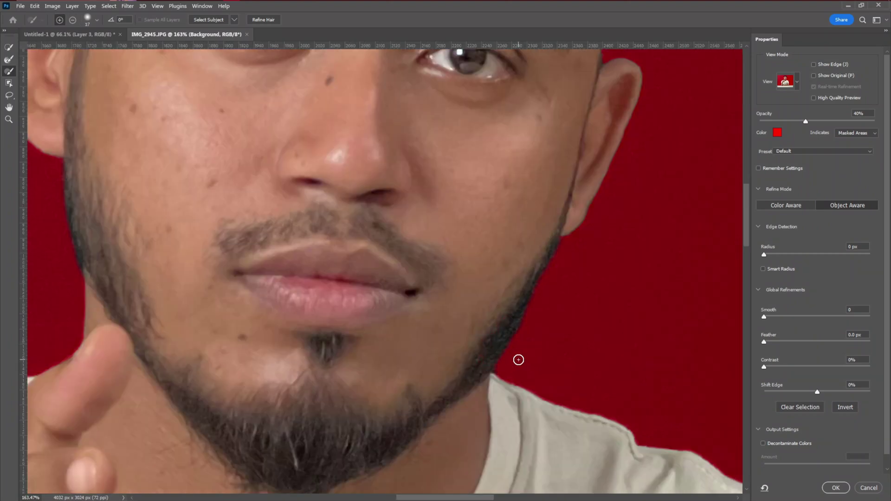
Refine the selection edge along the temple and hair above the ear on the photo's right side.
{"action": "key", "text": "bracketleft"}
{"action": "key", "text": "bracketleft"}
{"action": "left_click_drag", "start_coordinate": [516, 130], "coordinate": [420, 354]}
{"action": "right_click", "coordinate": [524, 179]}
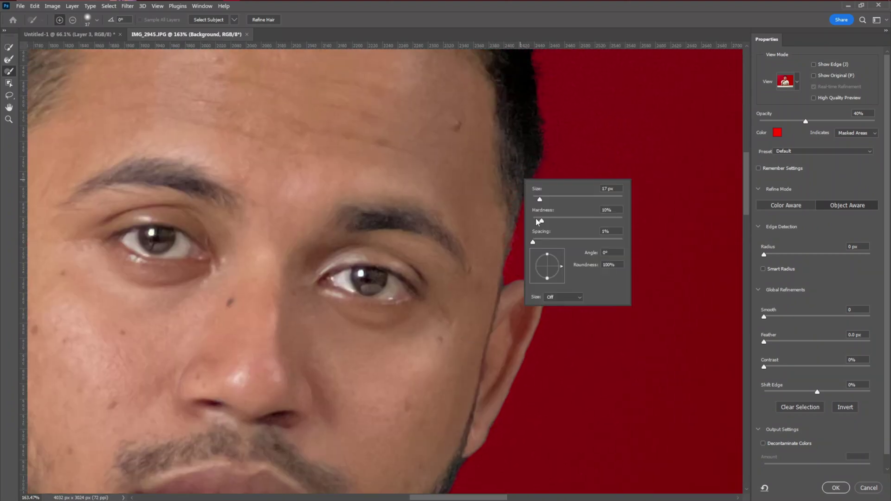
{"action": "left_click", "coordinate": [530, 171]}
{"action": "left_click_drag", "start_coordinate": [413, 97], "coordinate": [421, 399]}
{"action": "left_click_drag", "start_coordinate": [421, 233], "coordinate": [473, 242]}
Refine the selection edge along the sideburn and hair on the photo's left side with a brush of about 25 px.
{"action": "left_click_drag", "start_coordinate": [82, 357], "coordinate": [398, 241]}
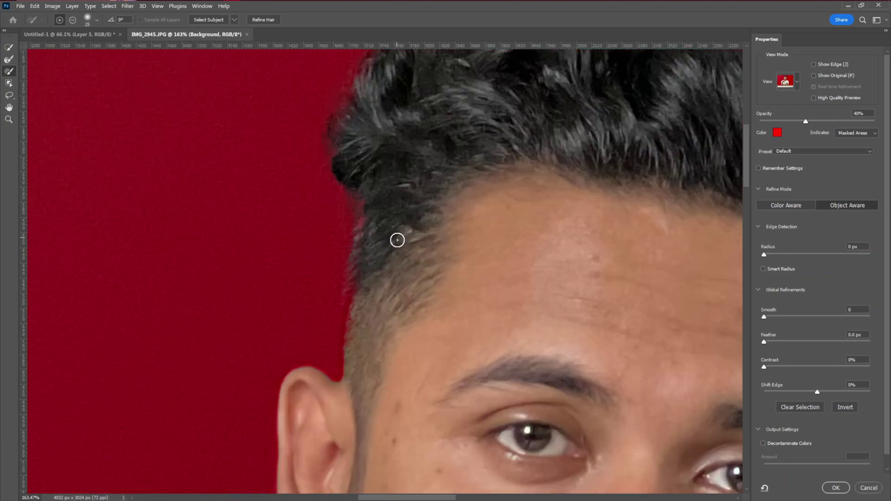
{"action": "key", "text": "bracketright"}
{"action": "key", "text": "bracketright"}
{"action": "mouse_move", "coordinate": [392, 483]}
{"action": "left_mouse_down"}
{"action": "mouse_move", "coordinate": [400, 255]}
{"action": "mouse_move", "coordinate": [360, 158]}
{"action": "left_mouse_up"}
{"action": "left_click_drag", "start_coordinate": [469, 223], "coordinate": [412, 265]}
{"action": "scroll", "coordinate": [812, 416], "scroll_direction": "down", "scroll_amount": 1}
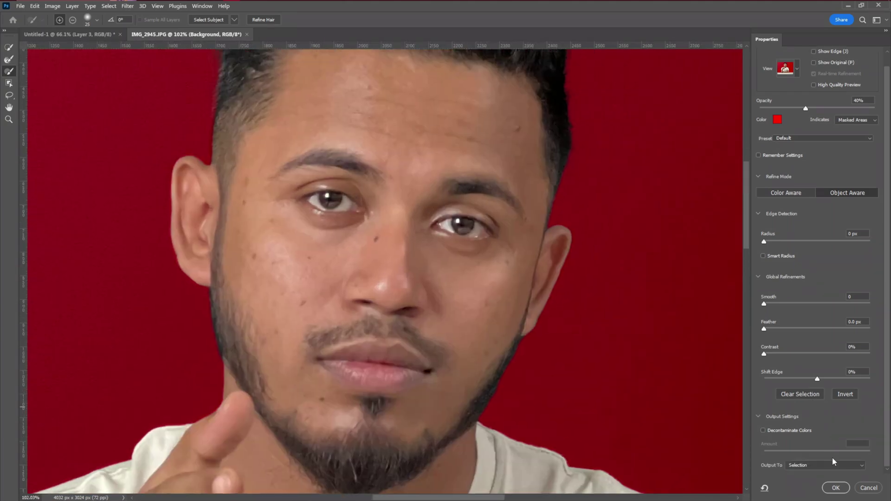
Output the refined selection as a new layer with a layer mask.
{"action": "left_click_drag", "start_coordinate": [414, 318], "coordinate": [402, 315]}
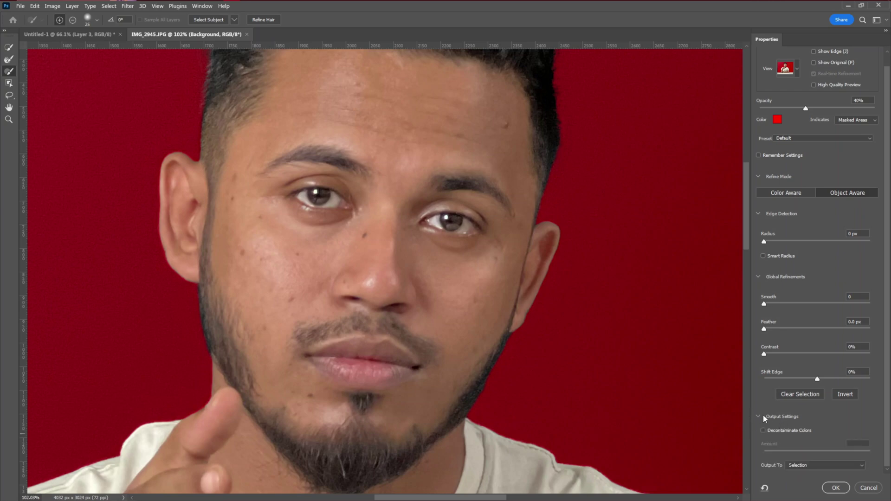
{"action": "left_click", "coordinate": [806, 466]}
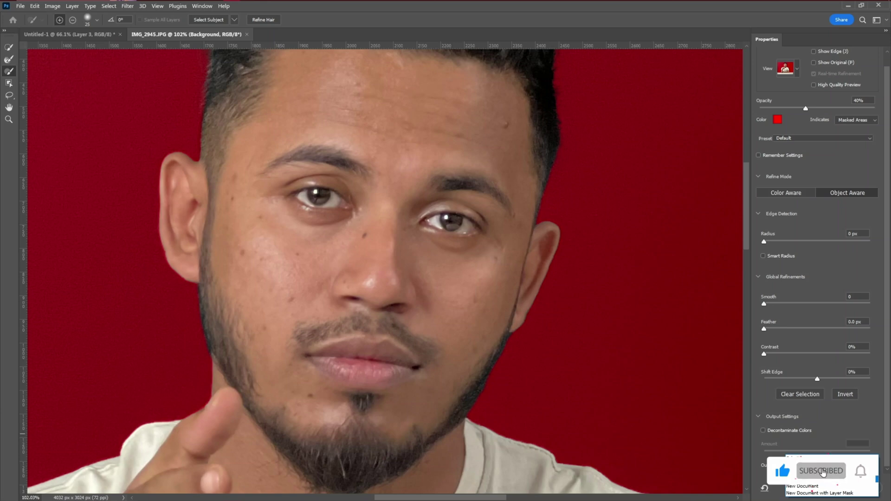
{"action": "left_click", "coordinate": [809, 481]}
{"action": "left_click", "coordinate": [834, 488]}
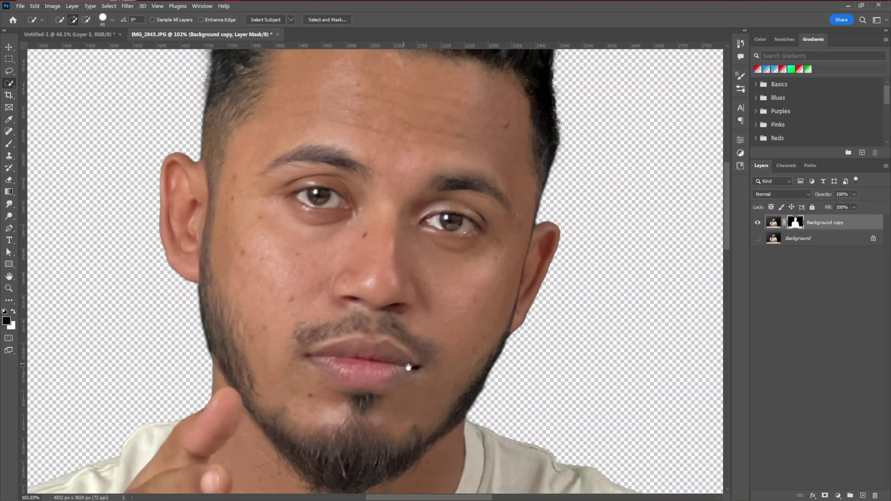
{"action": "scroll", "coordinate": [465, 367], "scroll_direction": "down", "scroll_amount": 3}
{"action": "left_click_drag", "start_coordinate": [465, 366], "coordinate": [455, 298]}
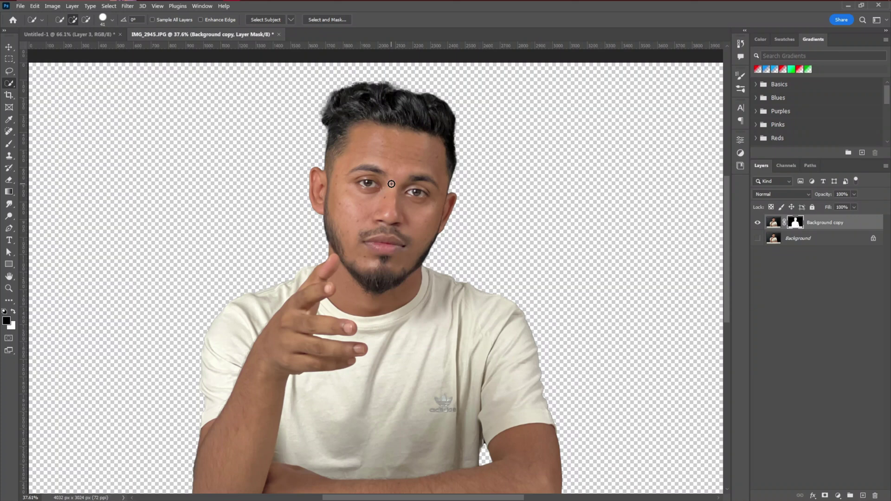
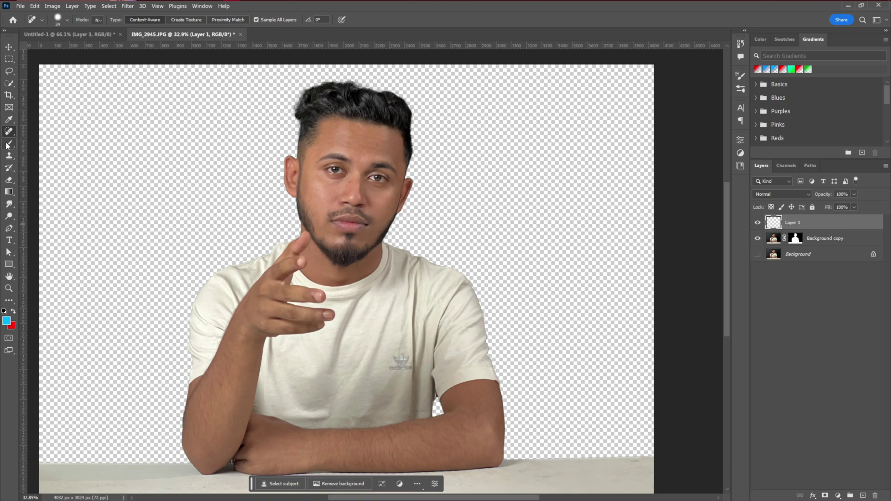
Sample a skin tone and paint softly over the forehead with a Brush of about 199 px at 5% opacity.
{"action": "left_click", "coordinate": [9, 144]}
{"action": "left_click_drag", "start_coordinate": [182, 20], "coordinate": [82, 29]}
{"action": "scroll", "coordinate": [356, 163], "scroll_direction": "up", "scroll_amount": 8}
{"action": "left_click_drag", "start_coordinate": [372, 156], "coordinate": [327, 156]}
{"action": "scroll", "coordinate": [328, 181], "scroll_direction": "up", "scroll_amount": 2}
{"action": "left_click", "coordinate": [389, 205], "text": "alt"}
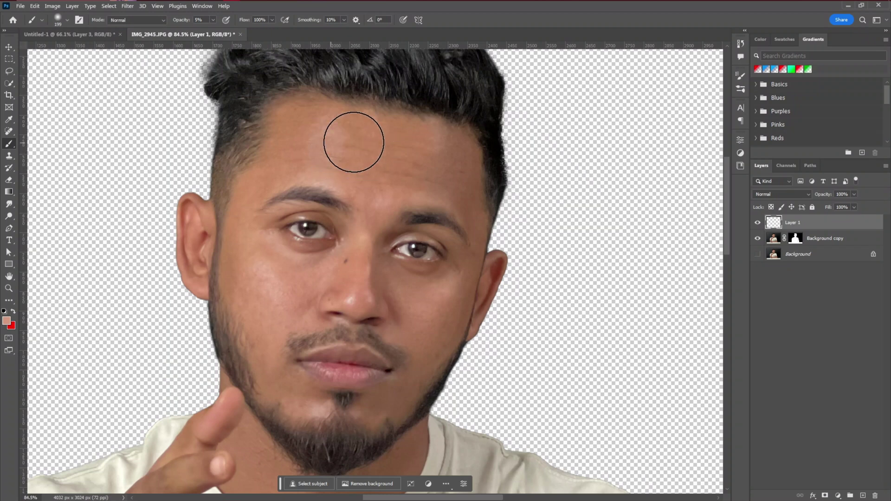
{"action": "left_click_drag", "start_coordinate": [409, 152], "coordinate": [392, 152]}
Smooth the skin on the cheeks and forehead with a smaller brush at 5% opacity, sampling nearby skin tones.
{"action": "scroll", "coordinate": [392, 152], "scroll_direction": "down", "scroll_amount": 2}
{"action": "scroll", "coordinate": [291, 110], "scroll_direction": "up", "scroll_amount": 2}
{"action": "scroll", "coordinate": [400, 151], "scroll_direction": "down", "scroll_amount": 3}
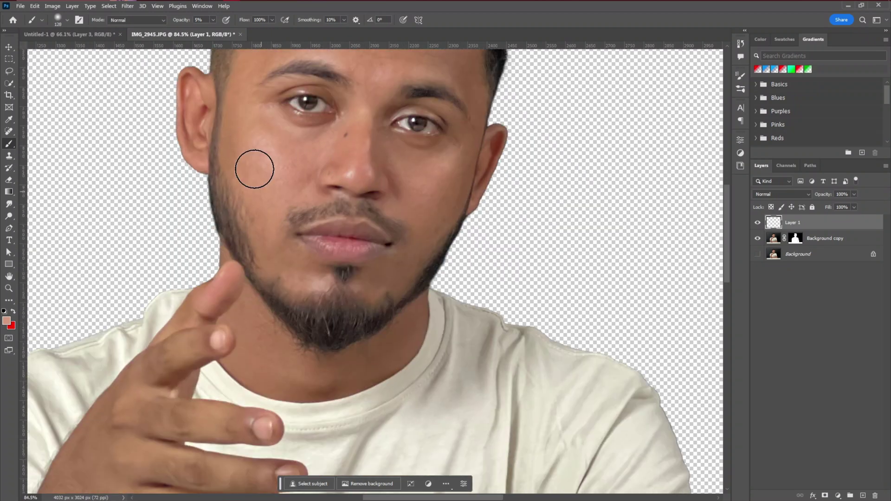
{"action": "scroll", "coordinate": [404, 213], "scroll_direction": "up", "scroll_amount": 1}
{"action": "scroll", "coordinate": [405, 214], "scroll_direction": "up", "scroll_amount": 5}
{"action": "scroll", "coordinate": [278, 267], "scroll_direction": "down", "scroll_amount": 3}
{"action": "scroll", "coordinate": [236, 201], "scroll_direction": "up", "scroll_amount": 2}
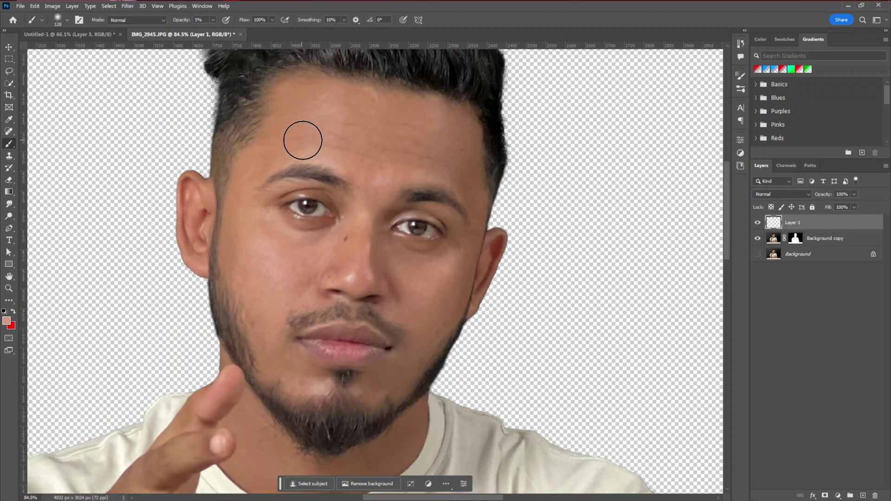
{"action": "scroll", "coordinate": [463, 190], "scroll_direction": "up", "scroll_amount": 1}
Even out the finer facial areas with a reduced brush, then enlarge it to about 246 px for the arms.
{"action": "left_click_drag", "start_coordinate": [483, 199], "coordinate": [468, 200]}
{"action": "scroll", "coordinate": [468, 199], "scroll_direction": "down", "scroll_amount": 2}
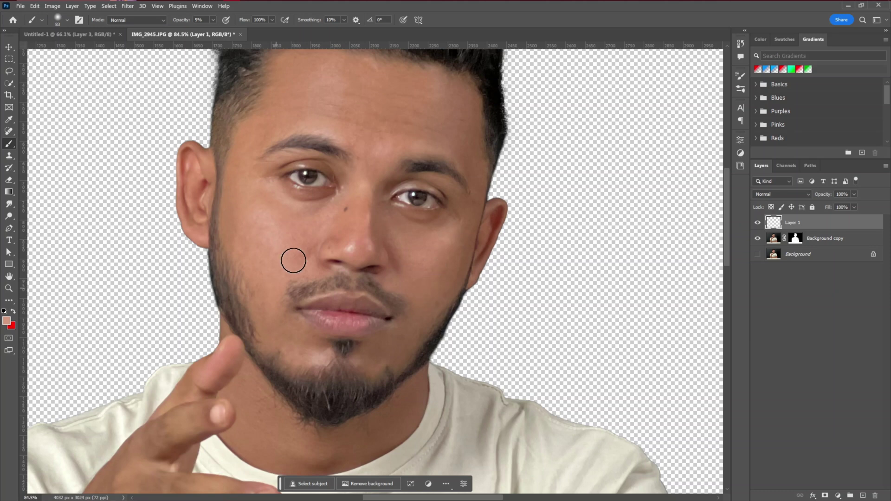
{"action": "scroll", "coordinate": [293, 260], "scroll_direction": "up", "scroll_amount": 2}
{"action": "scroll", "coordinate": [380, 255], "scroll_direction": "down", "scroll_amount": 6}
{"action": "left_click_drag", "start_coordinate": [208, 385], "coordinate": [236, 385]}
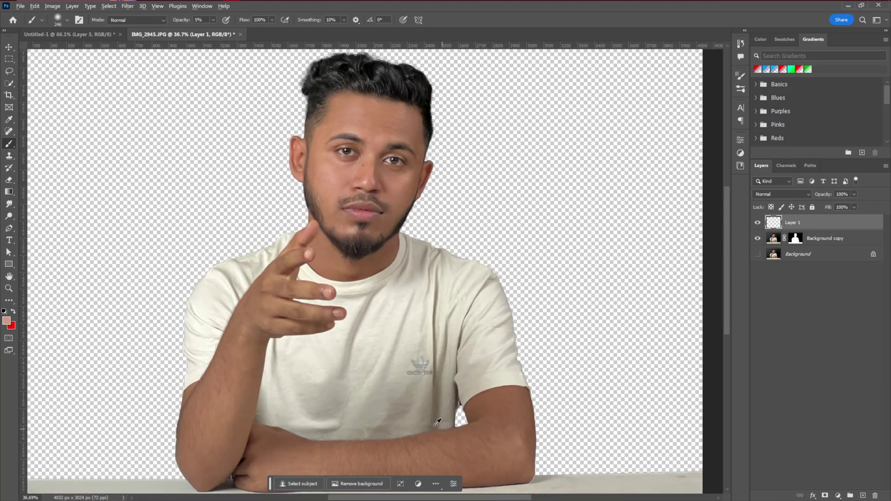
{"action": "scroll", "coordinate": [372, 350], "scroll_direction": "down", "scroll_amount": 2}
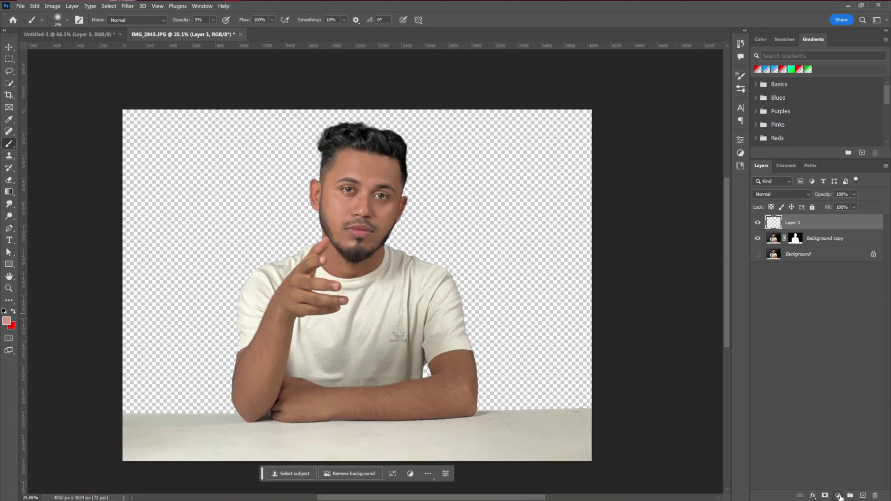
Add a Curves adjustment layer and place one highlight point and one shadow point on the RGB curve.
{"action": "left_click", "coordinate": [838, 495]}
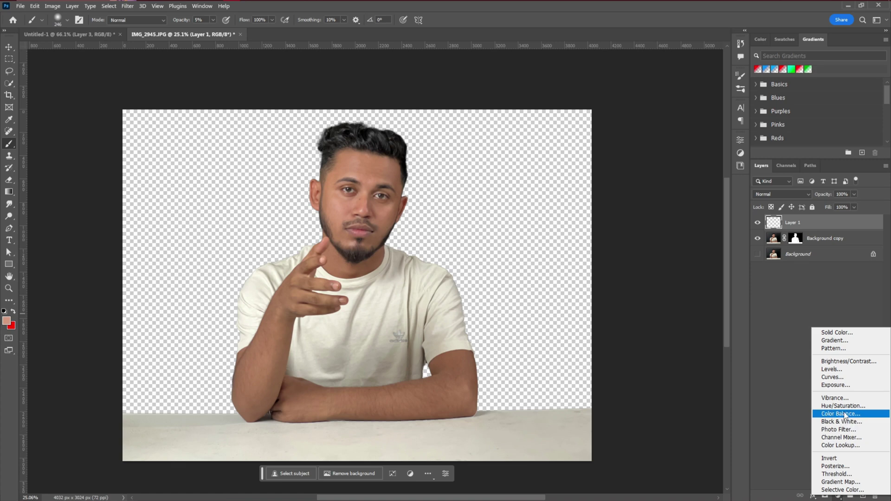
{"action": "left_click", "coordinate": [833, 377]}
{"action": "left_click", "coordinate": [697, 208]}
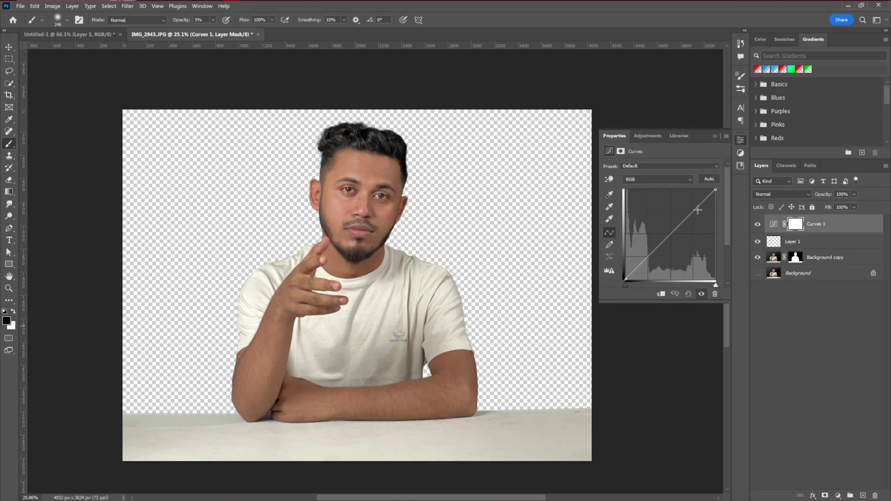
{"action": "left_click", "coordinate": [648, 257]}
Fine-tune the Red and Green channel curves slightly to balance the colour of the portrait.
{"action": "left_click", "coordinate": [652, 180]}
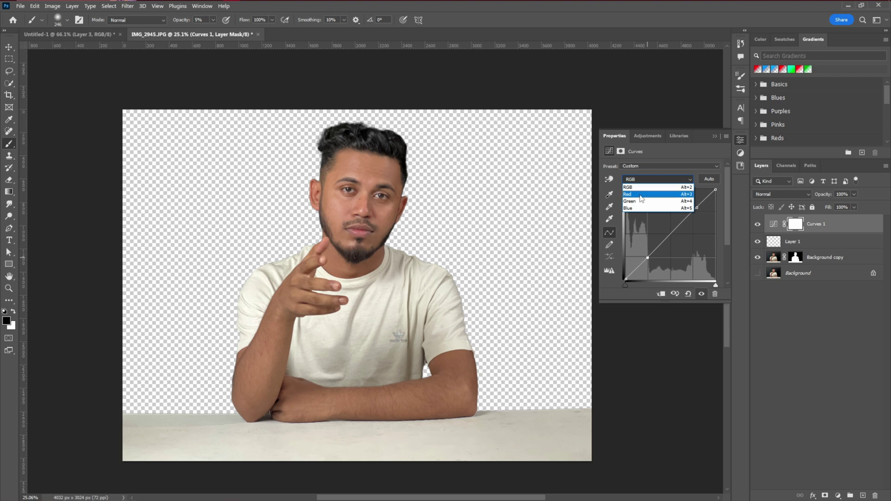
{"action": "left_click", "coordinate": [641, 195]}
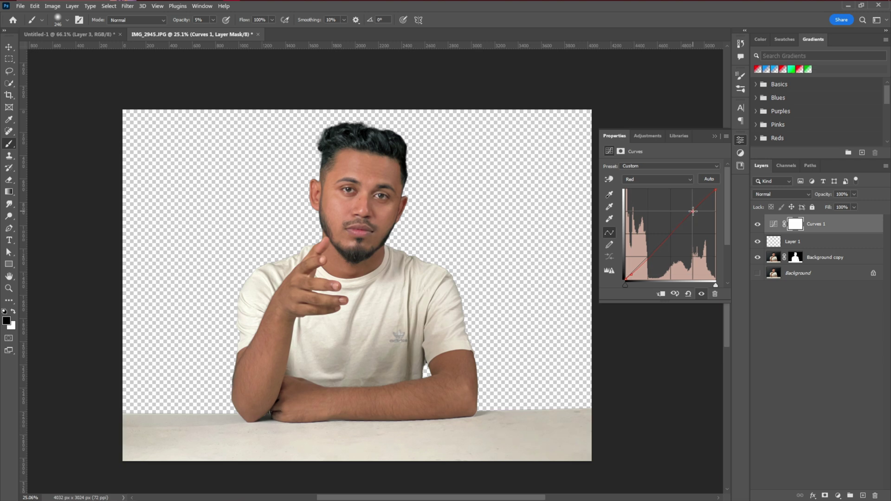
{"action": "left_click", "coordinate": [658, 180]}
{"action": "left_click", "coordinate": [648, 204]}
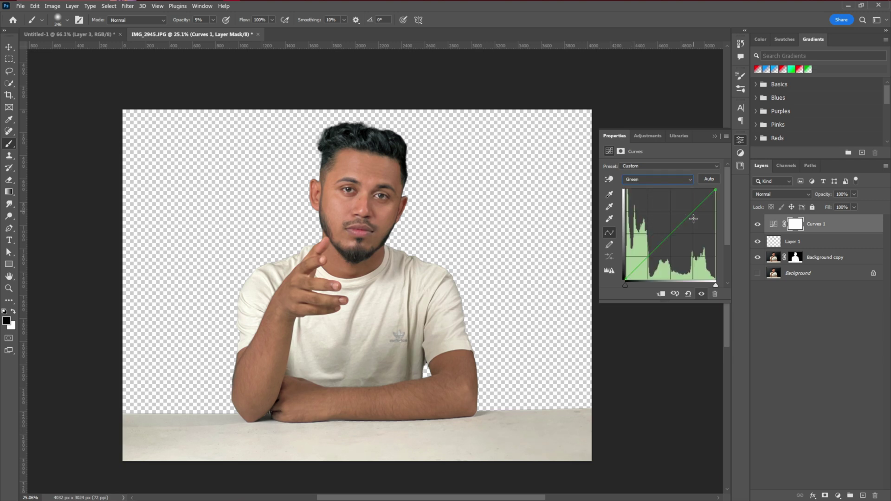
{"action": "left_click", "coordinate": [703, 202]}
Adjust the Blue channel curve slightly with one point in the highlights and one in the shadows.
{"action": "left_click", "coordinate": [658, 179]}
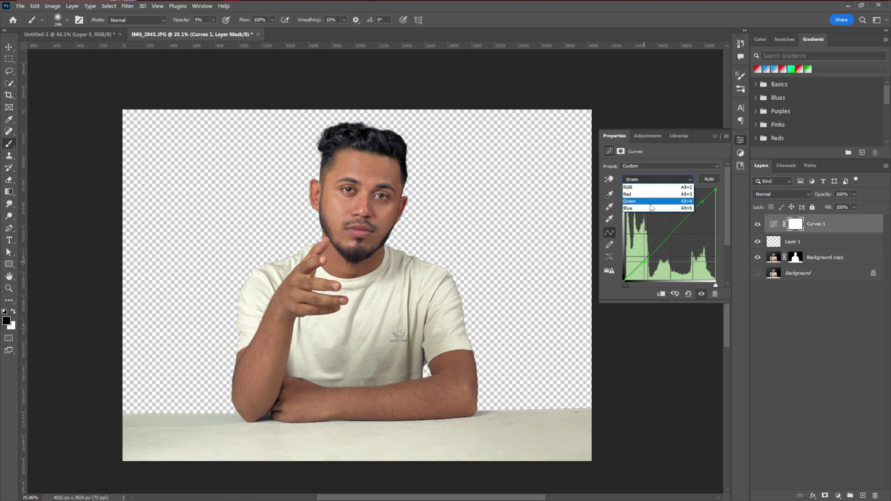
{"action": "left_click", "coordinate": [682, 212]}
{"action": "left_click", "coordinate": [702, 203]}
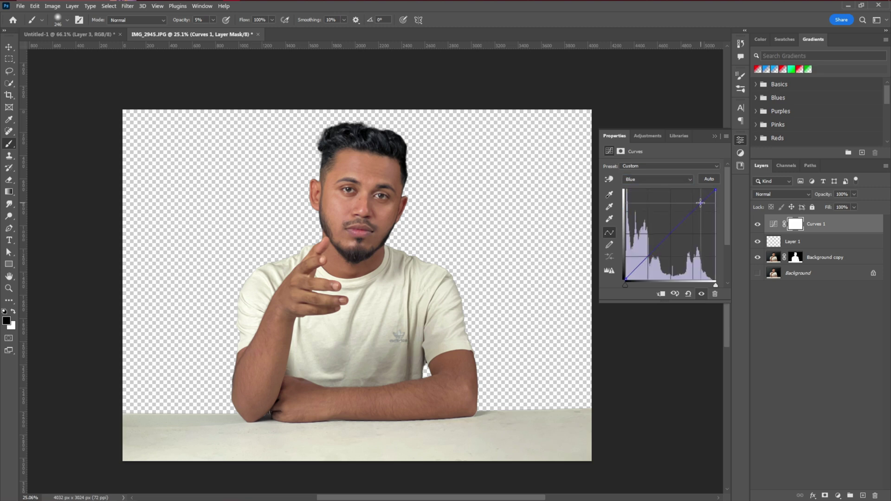
{"action": "left_click", "coordinate": [644, 263]}
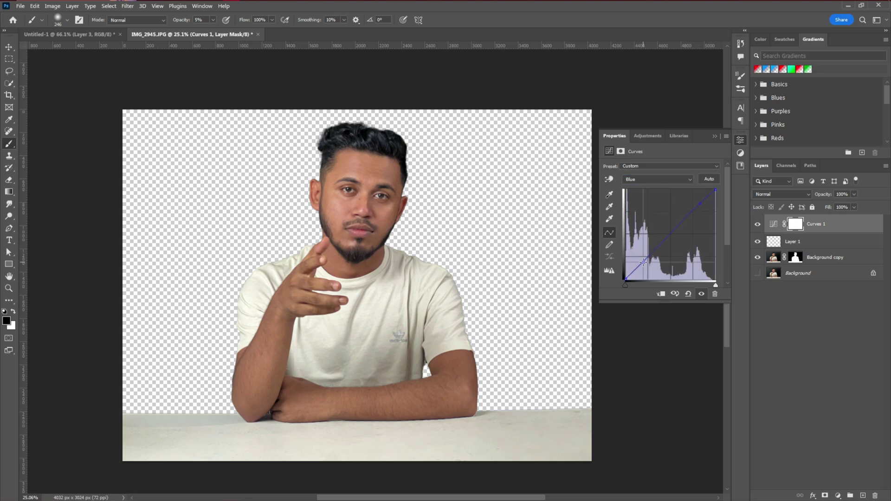
Compare the portrait with and without the Curves adjustment and inspect the face up close.
{"action": "left_click", "coordinate": [757, 225]}
{"action": "left_click", "coordinate": [757, 225]}
{"action": "left_click", "coordinate": [757, 224]}
{"action": "left_click", "coordinate": [758, 225]}
{"action": "scroll", "coordinate": [316, 223], "scroll_direction": "up", "scroll_amount": 8}
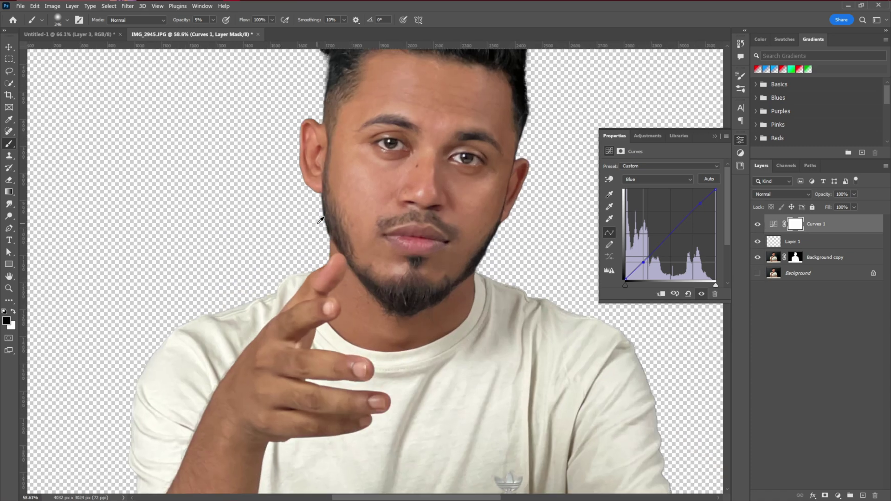
{"action": "scroll", "coordinate": [318, 225], "scroll_direction": "down", "scroll_amount": 9}
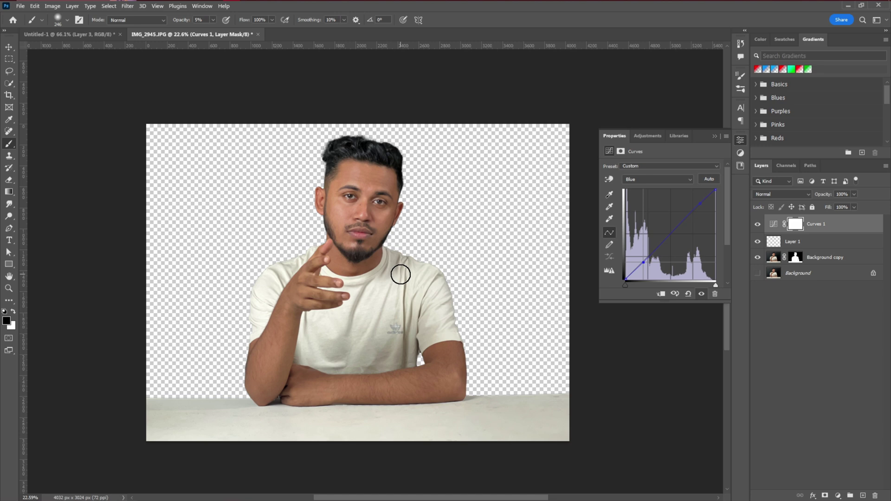
Stamp all visible layers into a new top layer and convert it to a smart object.
{"action": "key", "text": "ctrl+shift+alt+e"}
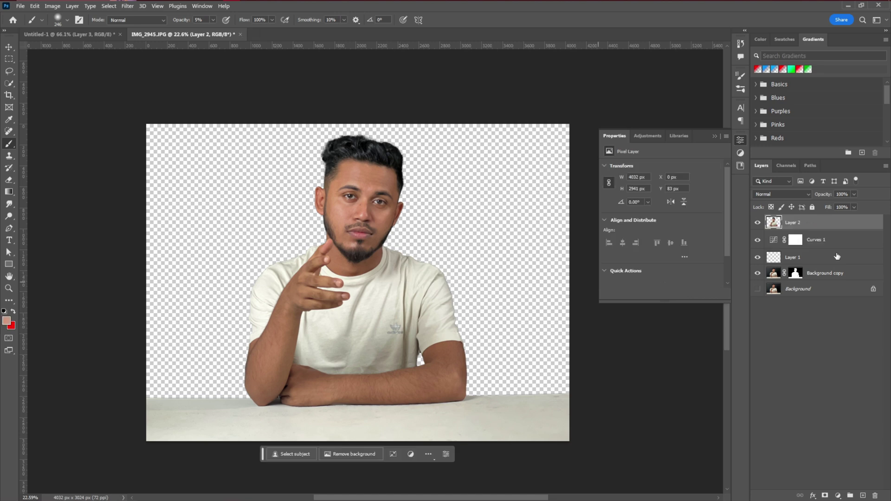
{"action": "right_click", "coordinate": [837, 227]}
{"action": "left_click", "coordinate": [802, 267]}
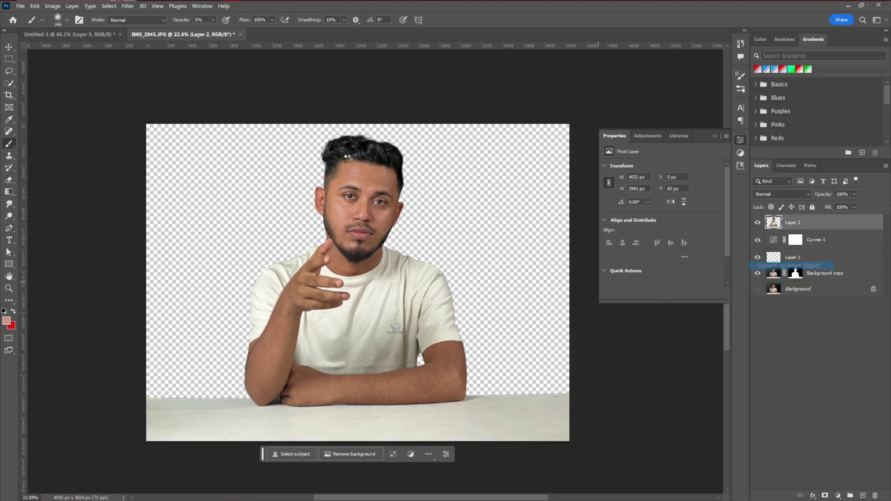
In the Camera Raw Filter, set Highlights +52, Shadows -66, Whites +22, Texture +9, Clarity +17 and Dehaze +9.
{"action": "left_click", "coordinate": [128, 7]}
{"action": "left_click", "coordinate": [152, 75]}
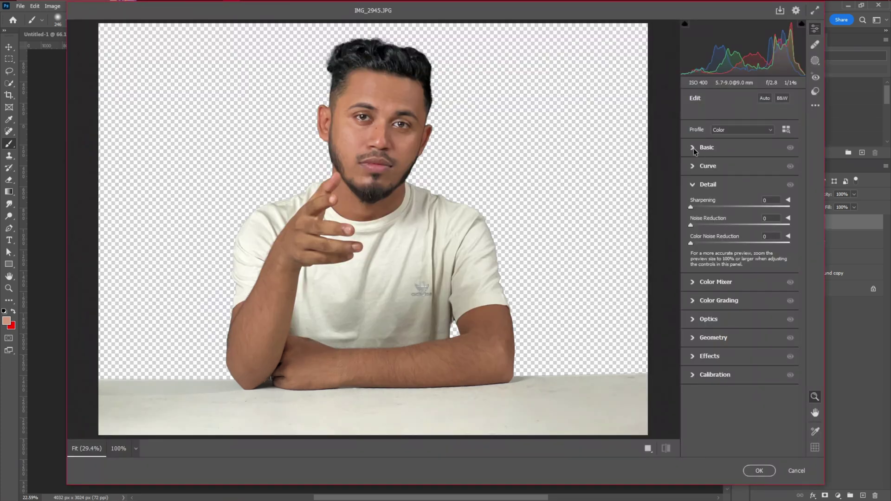
{"action": "left_click", "coordinate": [693, 149]}
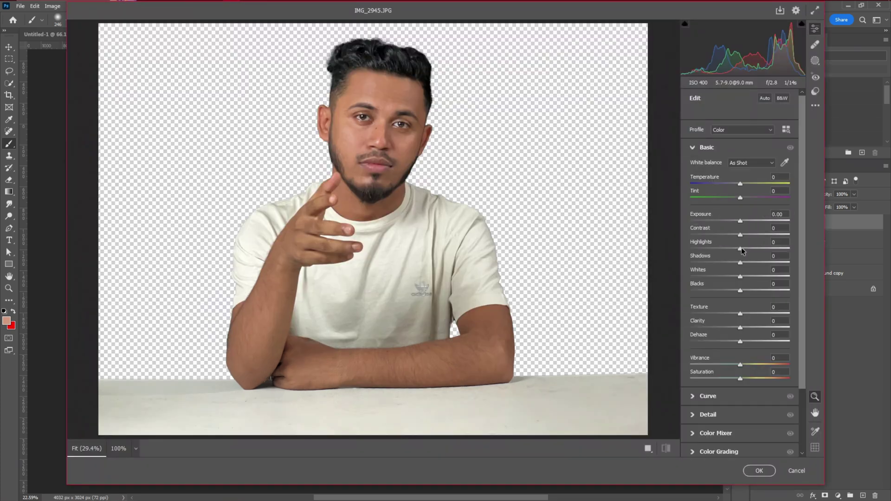
{"action": "left_click_drag", "start_coordinate": [740, 249], "coordinate": [708, 264]}
{"action": "left_click_drag", "start_coordinate": [741, 277], "coordinate": [752, 277]}
{"action": "left_click_drag", "start_coordinate": [741, 313], "coordinate": [745, 341]}
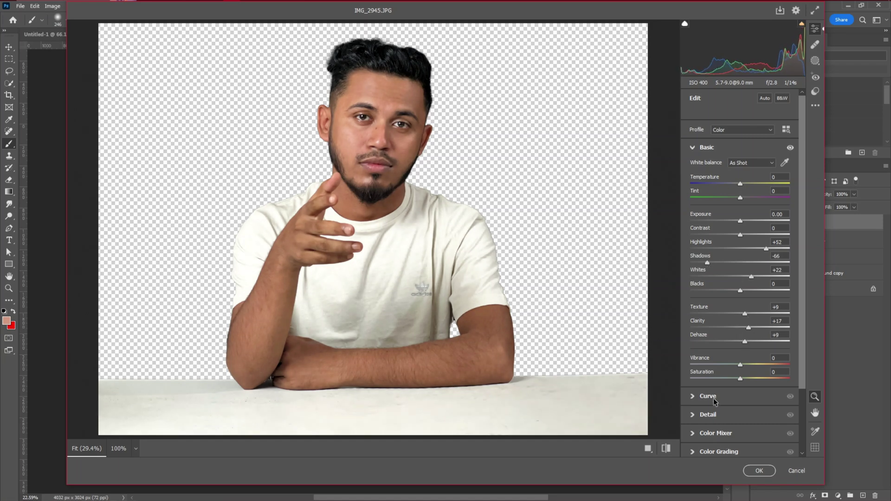
Set Noise Reduction to 25, Color Noise Reduction to 100 and Sharpening to about 14, checking the face up close.
{"action": "left_click", "coordinate": [709, 414]}
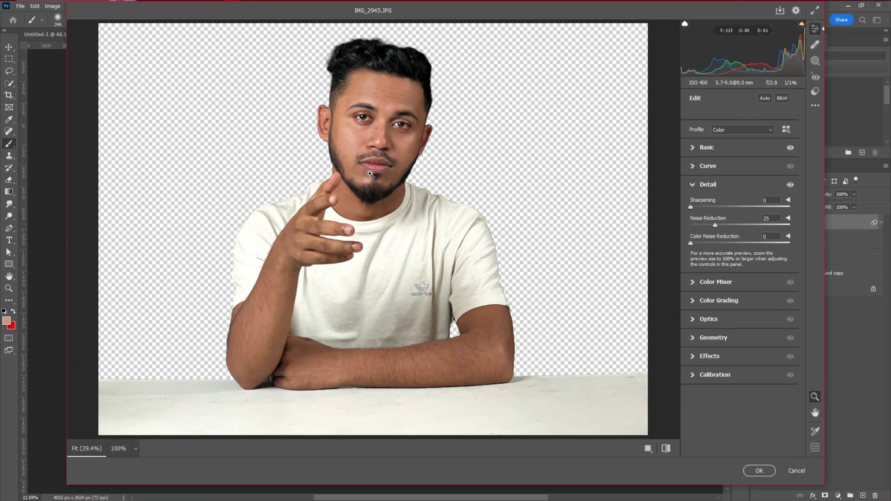
{"action": "left_click_drag", "start_coordinate": [357, 150], "coordinate": [415, 178]}
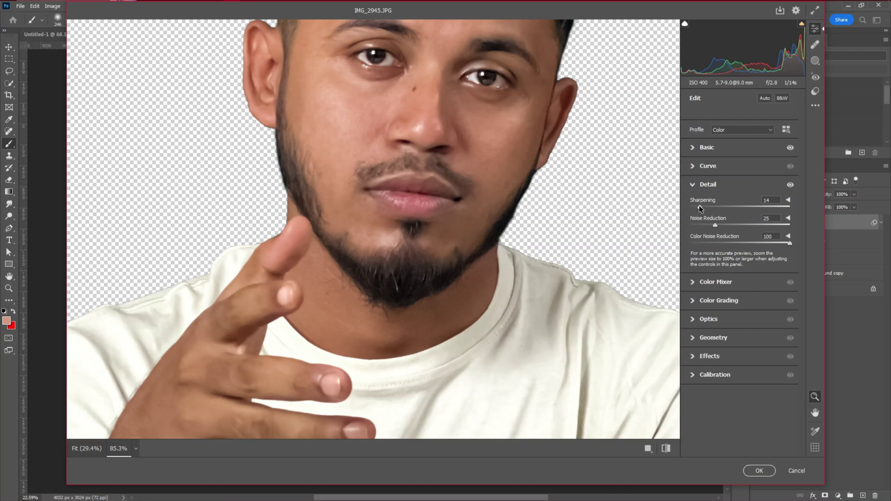
{"action": "key", "text": "ctrl+0"}
Adjust the Color Mixer's hue and saturation, and set luminance to Reds +25, Oranges +10 and Yellows -27.
{"action": "left_click", "coordinate": [741, 282]}
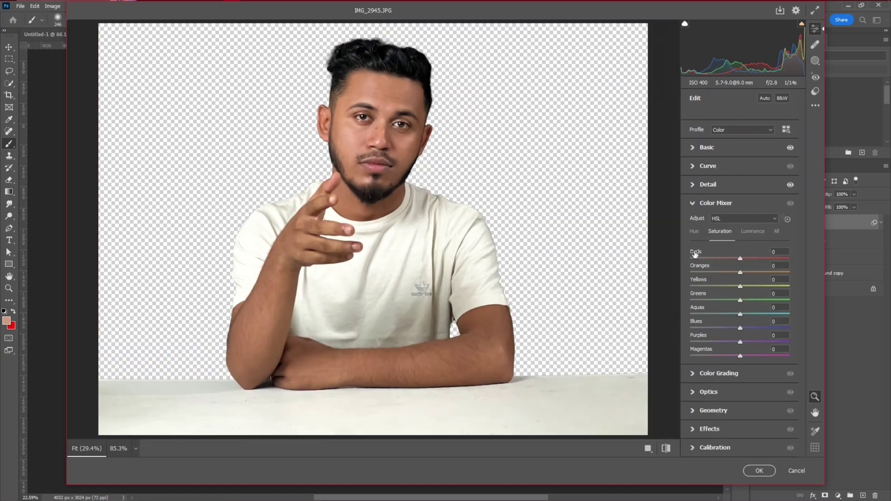
{"action": "left_click", "coordinate": [694, 231]}
{"action": "left_click_drag", "start_coordinate": [741, 260], "coordinate": [727, 277]}
{"action": "left_click", "coordinate": [720, 232]}
{"action": "key", "text": "ctrl+alt+shift+l"}
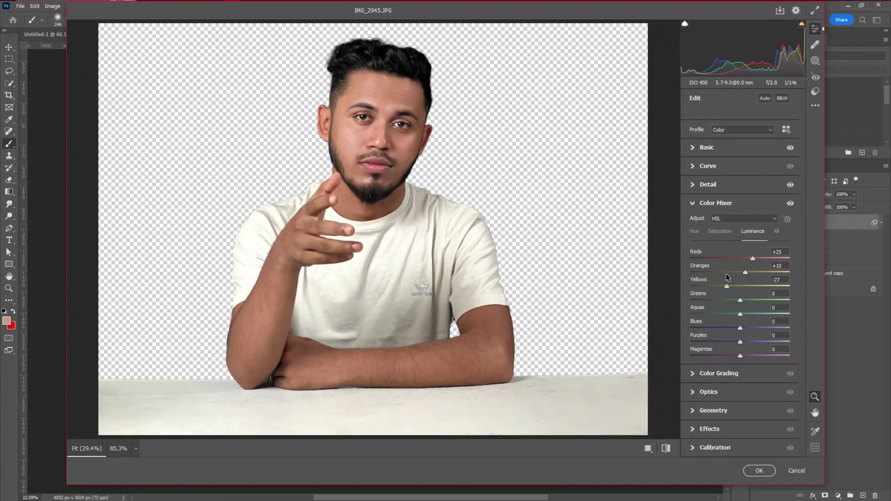
In Color Grading, slightly raise the midtone luminance and lower the shadow and highlight luminance, and apply the filter.
{"action": "left_click", "coordinate": [719, 373]}
{"action": "left_click_drag", "start_coordinate": [740, 317], "coordinate": [745, 318]}
{"action": "left_click", "coordinate": [709, 392]}
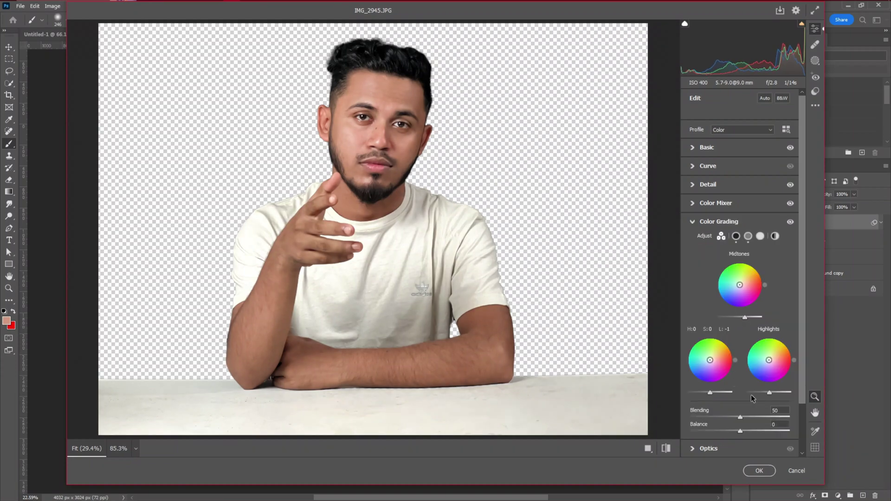
{"action": "left_click_drag", "start_coordinate": [769, 392], "coordinate": [765, 393]}
{"action": "left_click", "coordinate": [750, 470]}
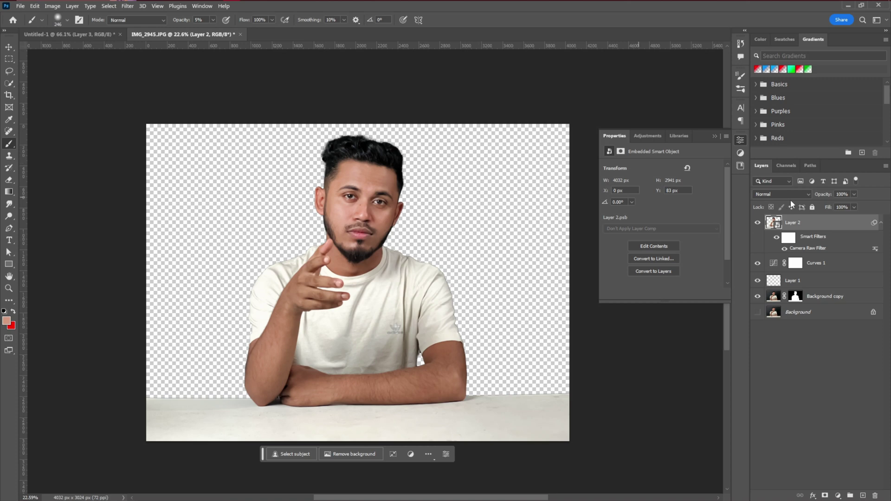
Convert the filtered portrait layer to a smart object again and bring it into the Untitled-1 neon scene document.
{"action": "right_click", "coordinate": [829, 229]}
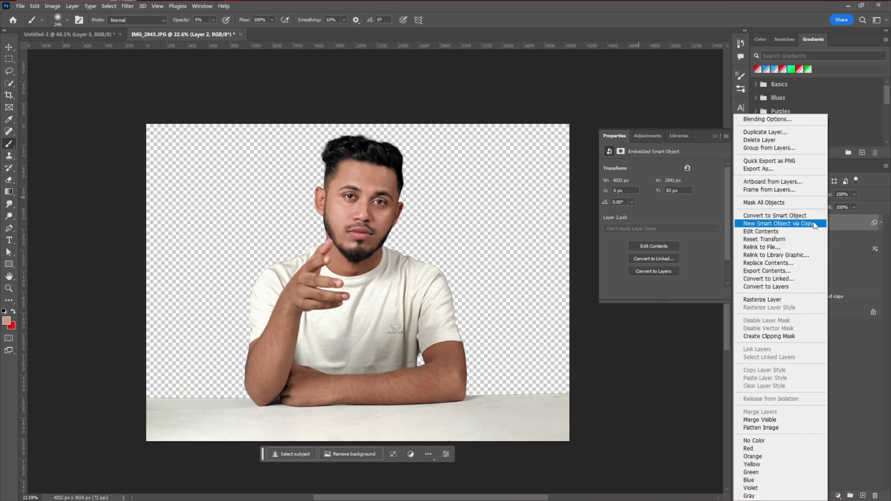
{"action": "left_click", "coordinate": [793, 220]}
{"action": "left_click_drag", "start_coordinate": [774, 223], "coordinate": [386, 291]}
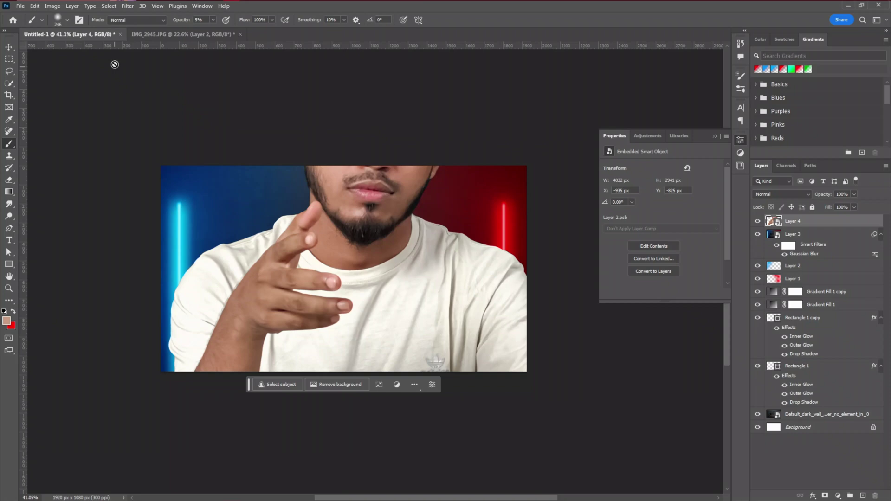
Free-transform the man's layer and scale it down proportionally to about 10% so he fits the neon scene.
{"action": "left_click", "coordinate": [39, 7]}
{"action": "left_click", "coordinate": [86, 209]}
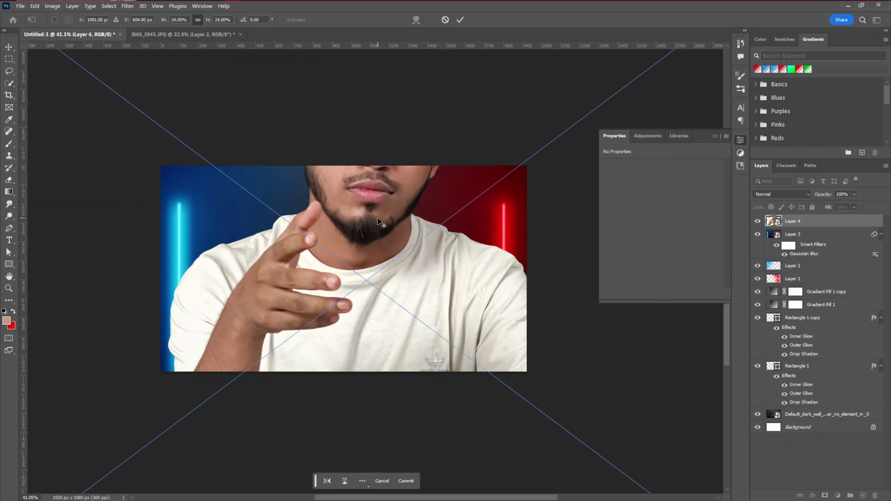
{"action": "scroll", "coordinate": [378, 222], "scroll_direction": "down", "scroll_amount": 4}
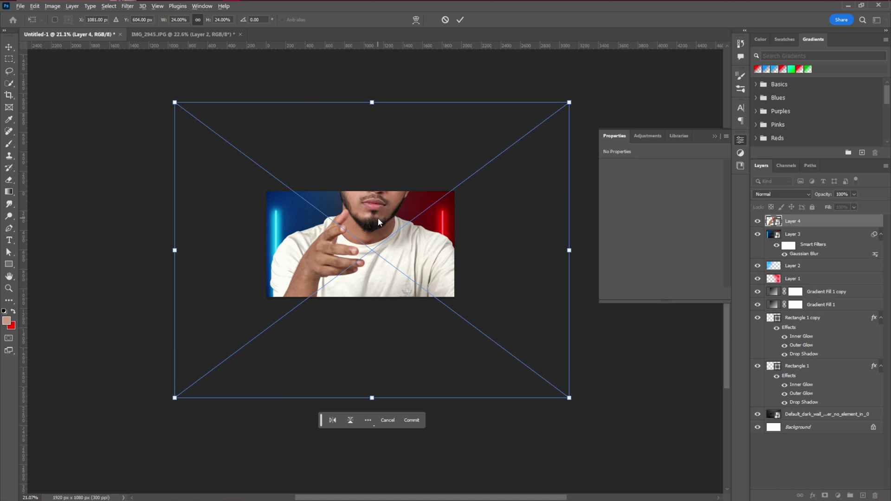
{"action": "scroll", "coordinate": [378, 221], "scroll_direction": "up", "scroll_amount": 1}
{"action": "scroll", "coordinate": [444, 256], "scroll_direction": "down", "scroll_amount": 1}
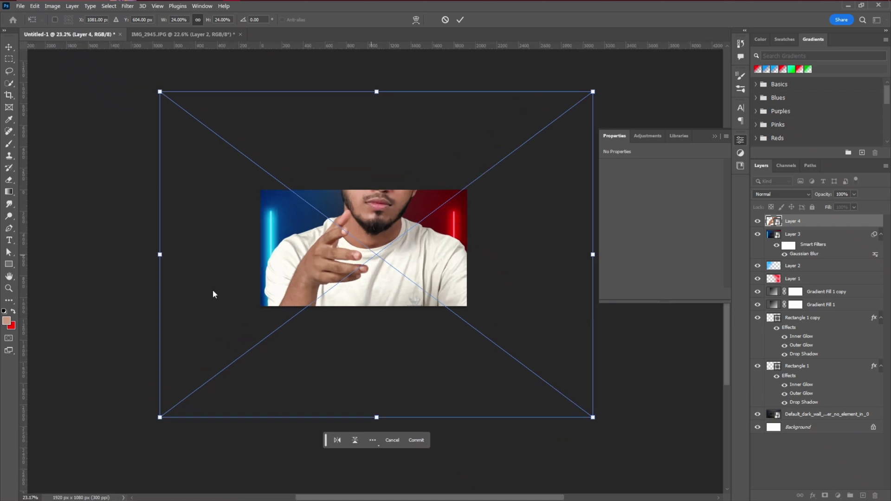
{"action": "left_click_drag", "start_coordinate": [159, 253], "coordinate": [285, 258]}
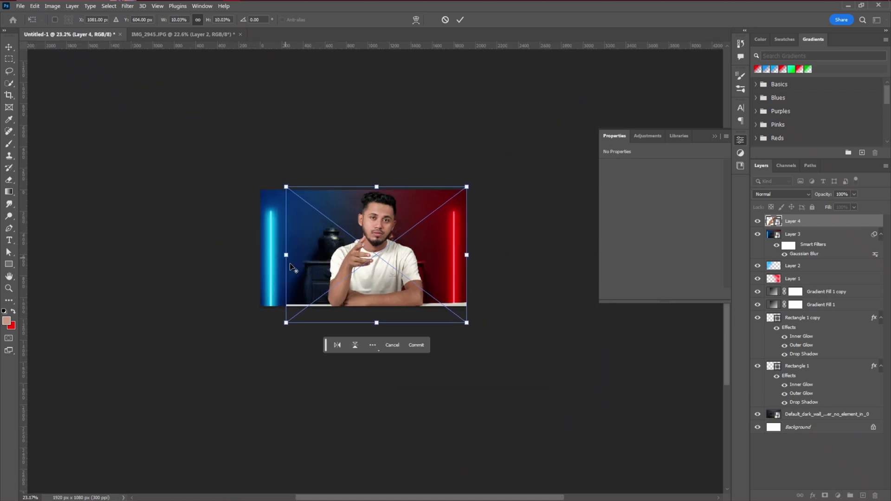
Centre the man between the neon bars, rotate him 0.39°, size the layer to about 1574 × 1152 px, and commit the transform.
{"action": "left_click_drag", "start_coordinate": [385, 251], "coordinate": [377, 251]}
{"action": "left_click_drag", "start_coordinate": [369, 187], "coordinate": [369, 193]}
{"action": "left_click_drag", "start_coordinate": [387, 246], "coordinate": [382, 248]}
{"action": "scroll", "coordinate": [379, 258], "scroll_direction": "up", "scroll_amount": 4}
{"action": "left_click_drag", "start_coordinate": [488, 351], "coordinate": [488, 355]}
{"action": "scroll", "coordinate": [398, 313], "scroll_direction": "up", "scroll_amount": 1}
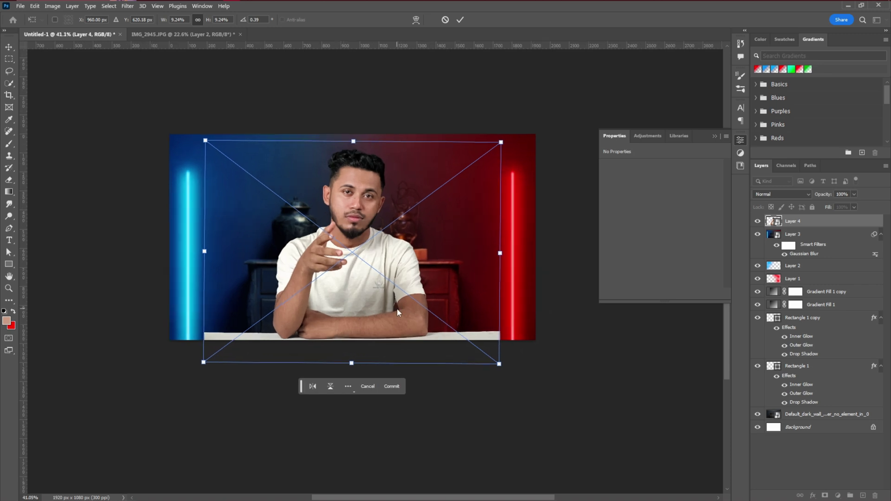
{"action": "left_click_drag", "start_coordinate": [354, 141], "coordinate": [362, 135]}
{"action": "key", "text": "Return"}
{"action": "key", "text": "b"}
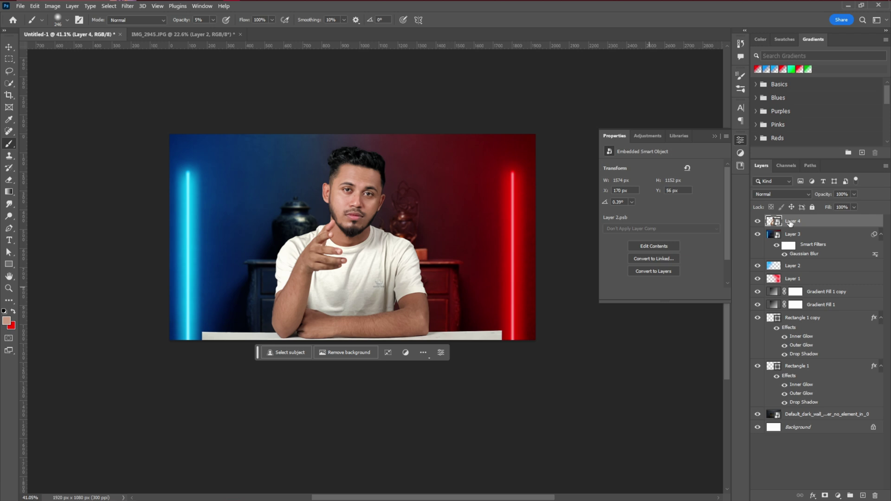
Duplicate the man's smart object Layer 4, hide the original, and rasterize the copy.
{"action": "left_click_drag", "start_coordinate": [798, 223], "coordinate": [864, 495]}
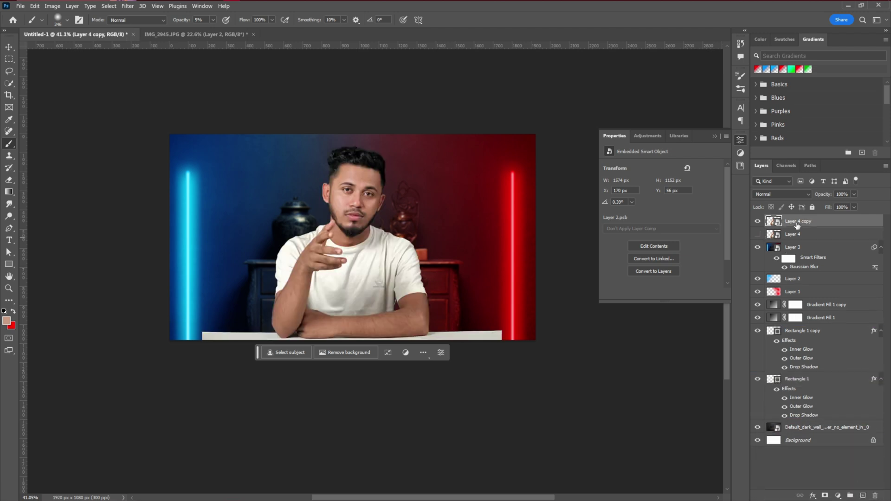
{"action": "right_click", "coordinate": [798, 225]}
{"action": "left_click", "coordinate": [742, 300]}
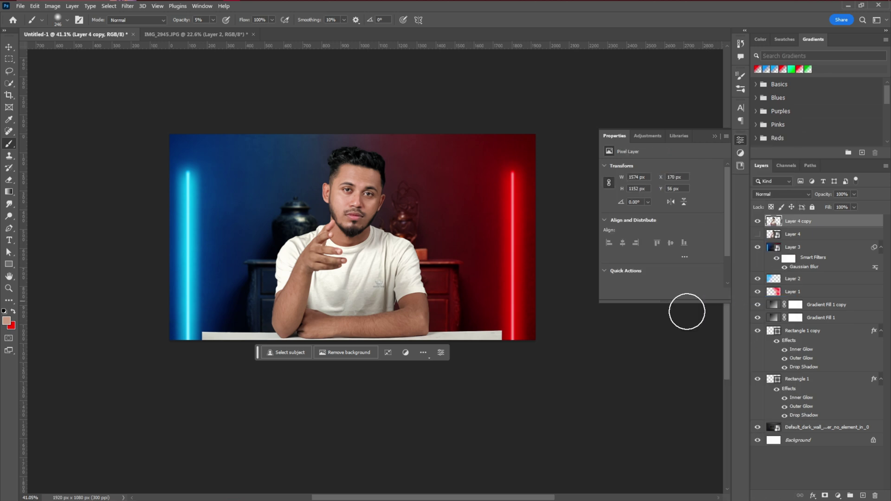
Marquee-select the table's right end and stretch it with Content-Aware Scale to about 155.7% width, reaching the canvas's right edge.
{"action": "left_click", "coordinate": [9, 59]}
{"action": "left_click_drag", "start_coordinate": [442, 318], "coordinate": [524, 360]}
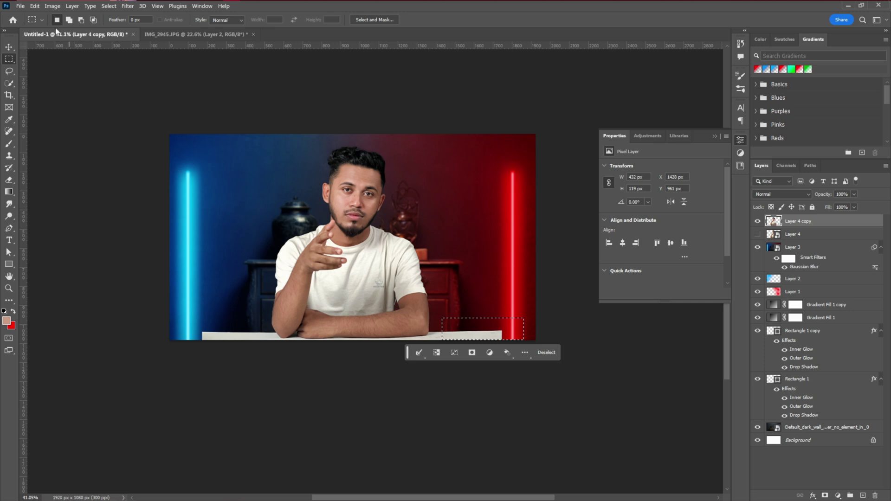
{"action": "left_click", "coordinate": [34, 6]}
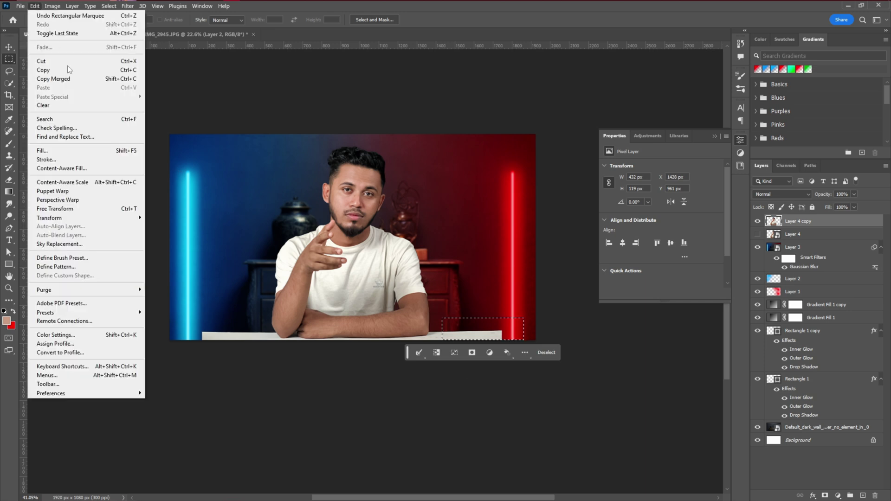
{"action": "left_click", "coordinate": [86, 184]}
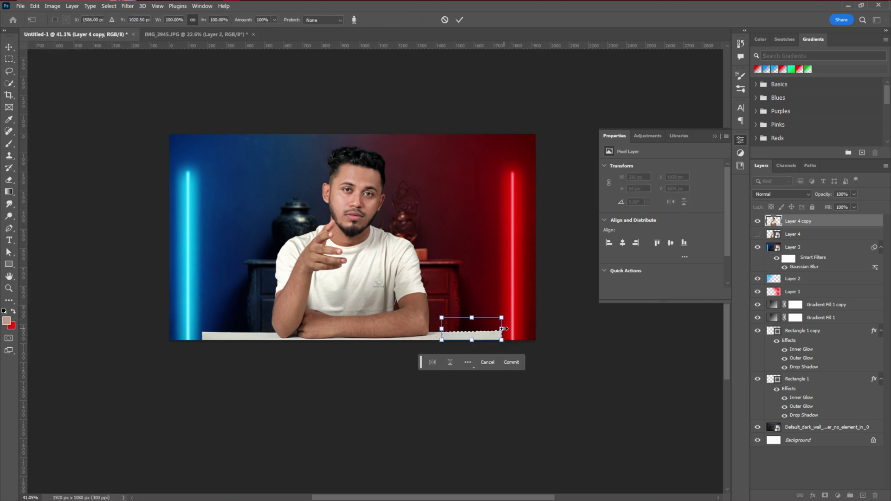
{"action": "left_click_drag", "start_coordinate": [504, 328], "coordinate": [536, 329]}
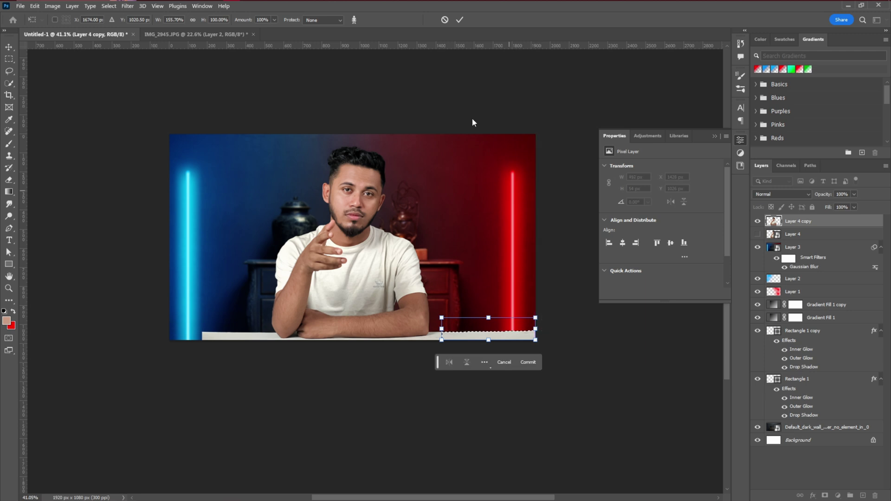
{"action": "left_click", "coordinate": [460, 19]}
Marquee-select the table's left end, stretch it with Content-Aware Scale to the canvas's left edge, and clear the selection.
{"action": "left_click_drag", "start_coordinate": [183, 317], "coordinate": [265, 340]}
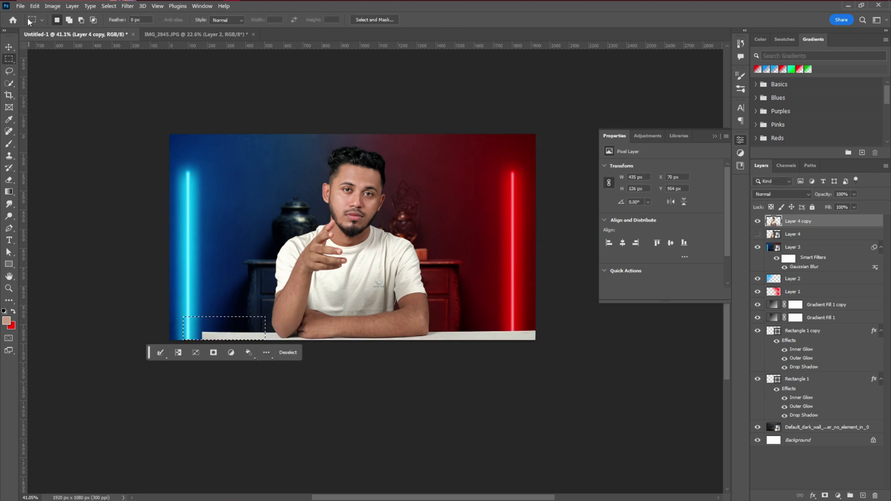
{"action": "key", "text": "ctrl+d"}
{"action": "left_click", "coordinate": [8, 46]}
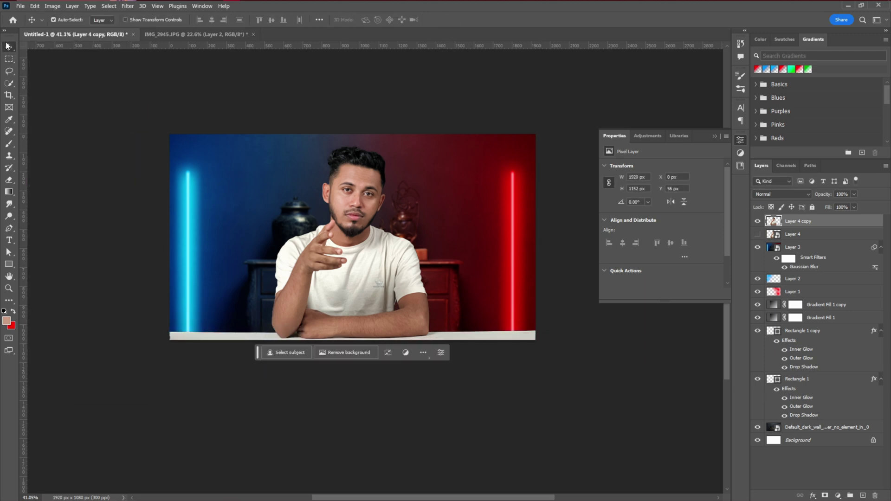
Add a linear gradient fill layer above the man's rasterized layer with its angle set to 0°.
{"action": "scroll", "coordinate": [407, 347], "scroll_direction": "up", "scroll_amount": 3}
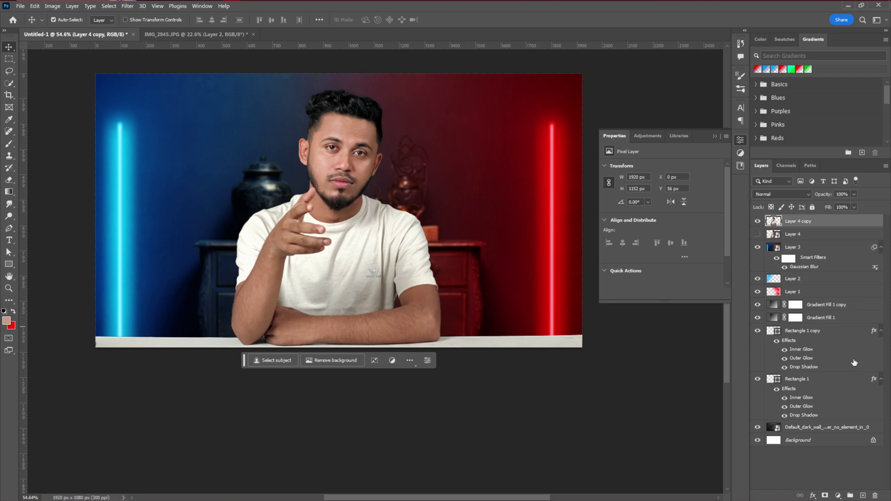
{"action": "left_click", "coordinate": [838, 495]}
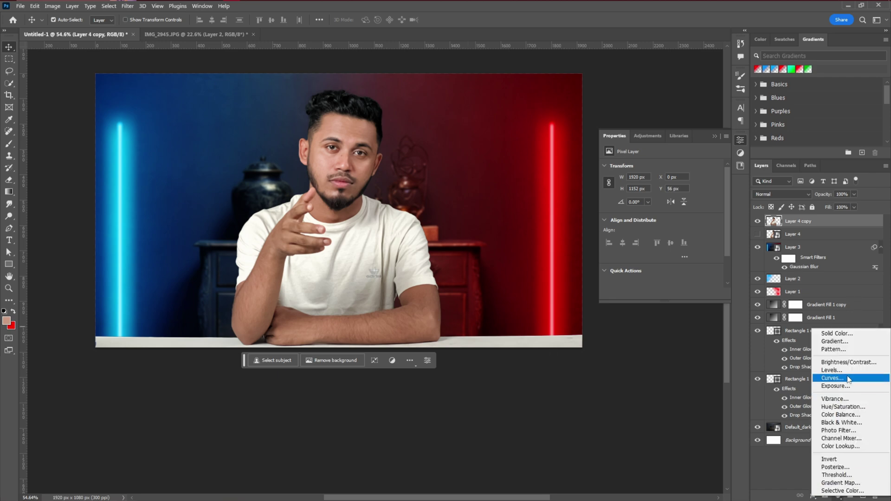
{"action": "left_click", "coordinate": [835, 342]}
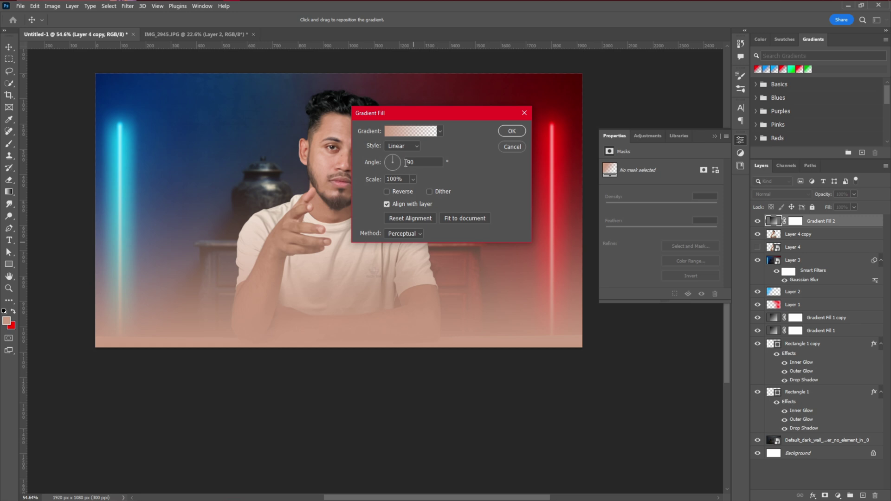
{"action": "type", "text": "0"}
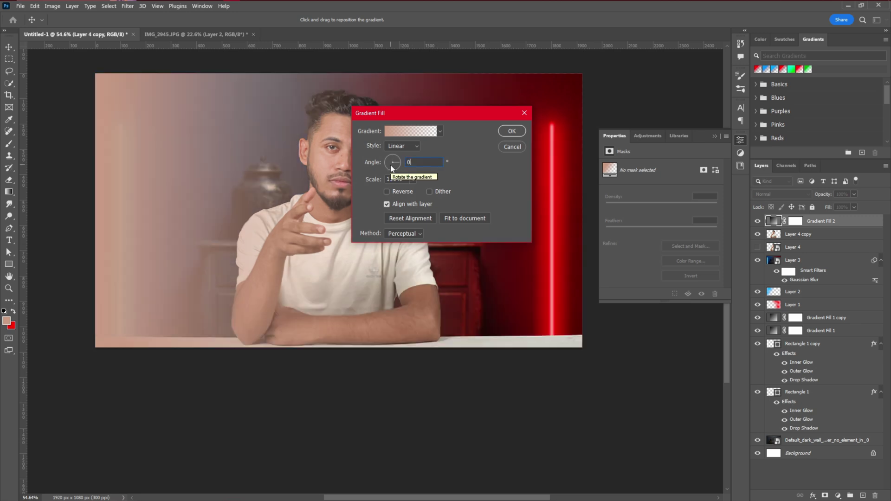
Recolour the gradient's opaque stop to a fully saturated bright blue and accept the blue-to-transparent fill.
{"action": "left_click", "coordinate": [411, 131]}
{"action": "double_click", "coordinate": [635, 242]}
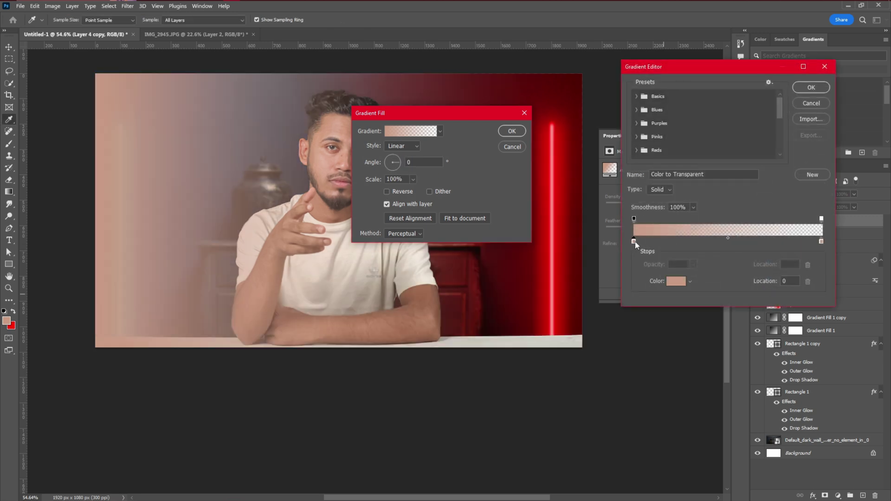
{"action": "left_click_drag", "start_coordinate": [655, 195], "coordinate": [691, 151]}
{"action": "left_click_drag", "start_coordinate": [702, 203], "coordinate": [703, 208]}
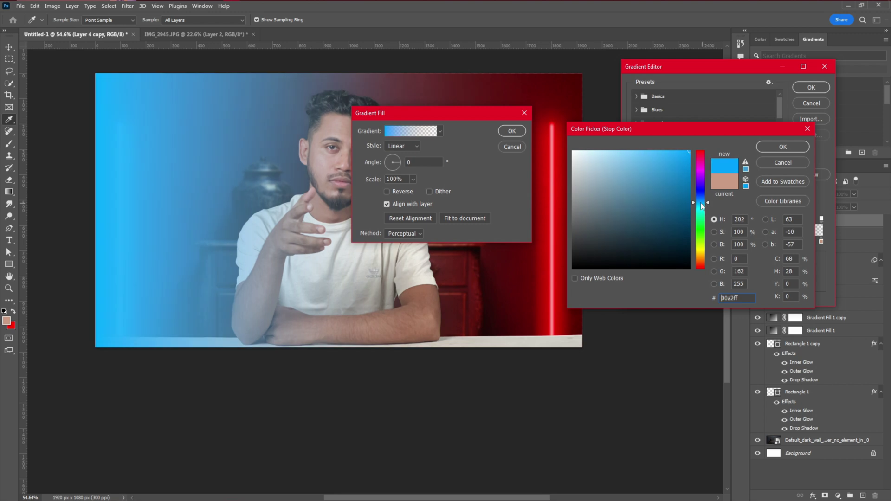
{"action": "key", "text": "Return"}
{"action": "key", "text": "Return"}
{"action": "left_click", "coordinate": [512, 131]}
Set the blue gradient fill to Overlay and clip it to the man's layer.
{"action": "left_click", "coordinate": [794, 195]}
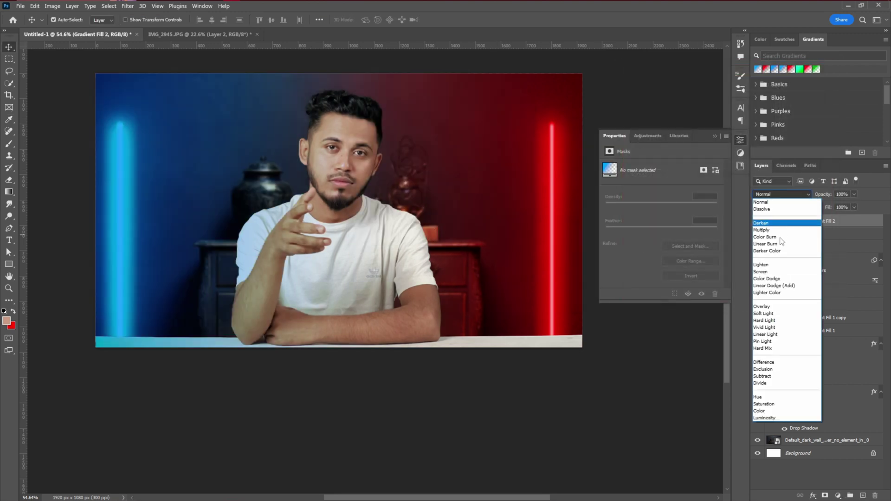
{"action": "left_click", "coordinate": [769, 307]}
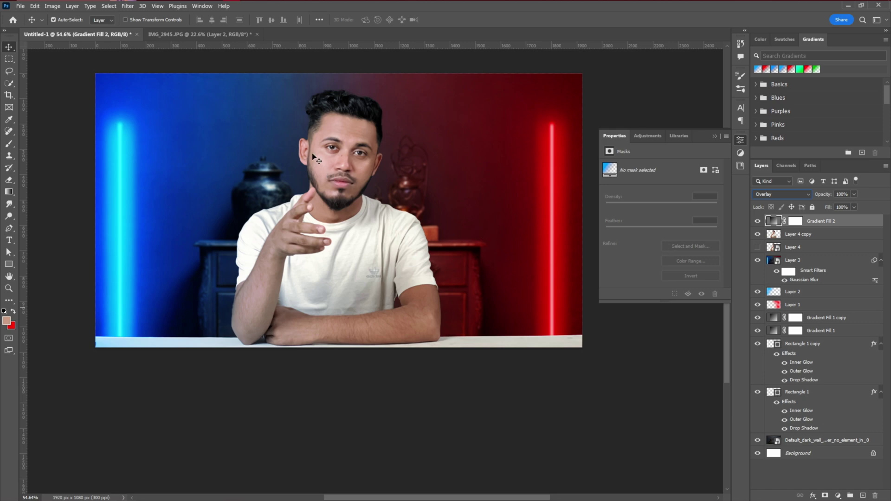
{"action": "right_click", "coordinate": [857, 225]}
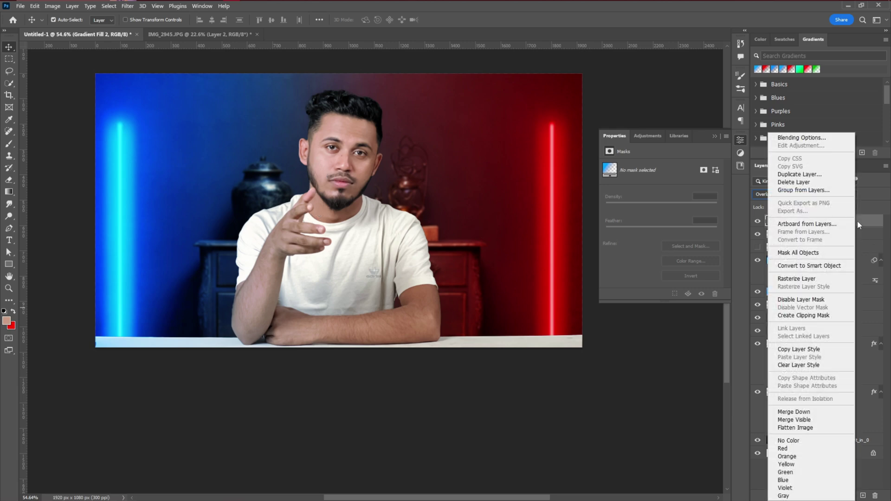
{"action": "left_click", "coordinate": [804, 315]}
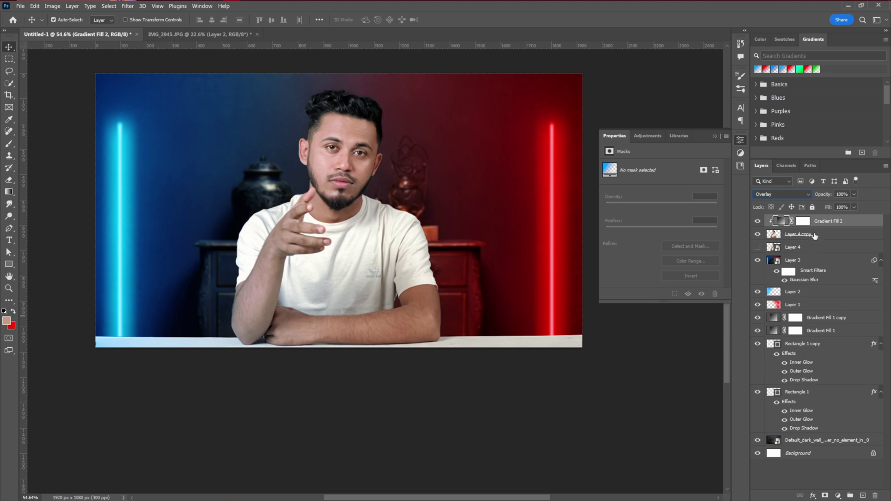
Compare the gradient fill on and off, and change its blend mode to Soft Light.
{"action": "left_click", "coordinate": [758, 222]}
{"action": "left_click", "coordinate": [771, 194]}
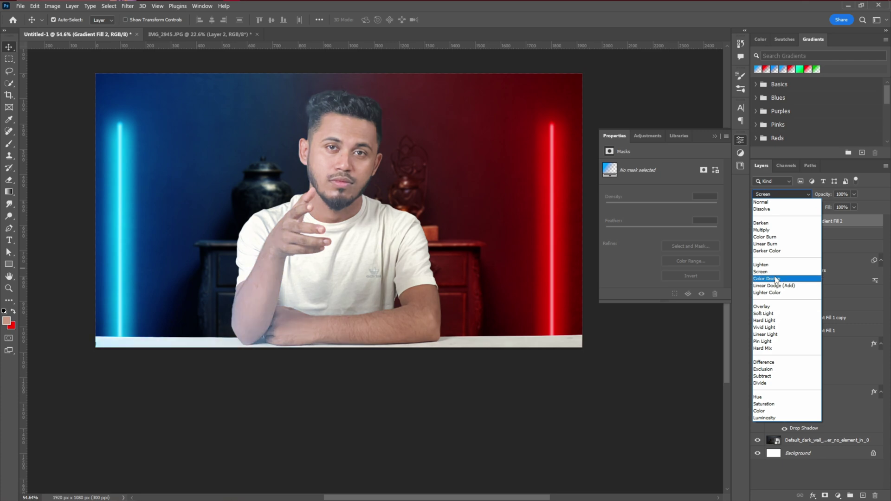
{"action": "left_click", "coordinate": [773, 315]}
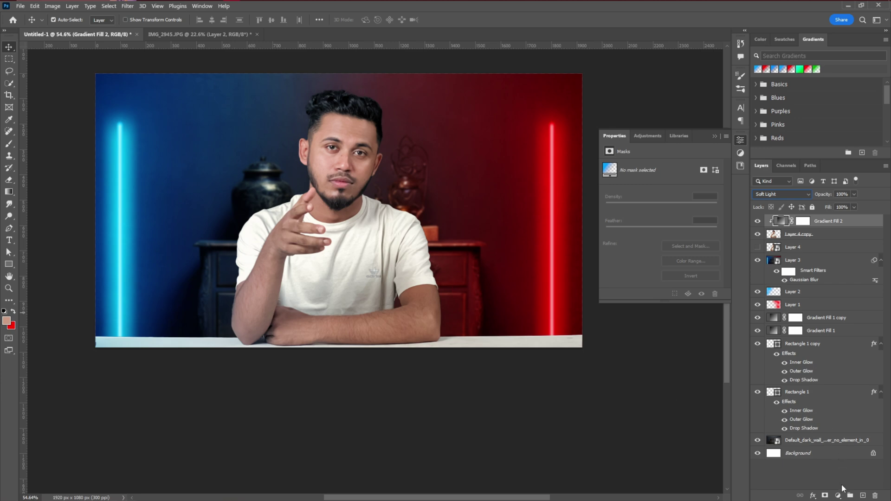
Add a blue Inner Glow layer effect to the man's rasterized layer and increase its size to about 76 px.
{"action": "left_click", "coordinate": [829, 240]}
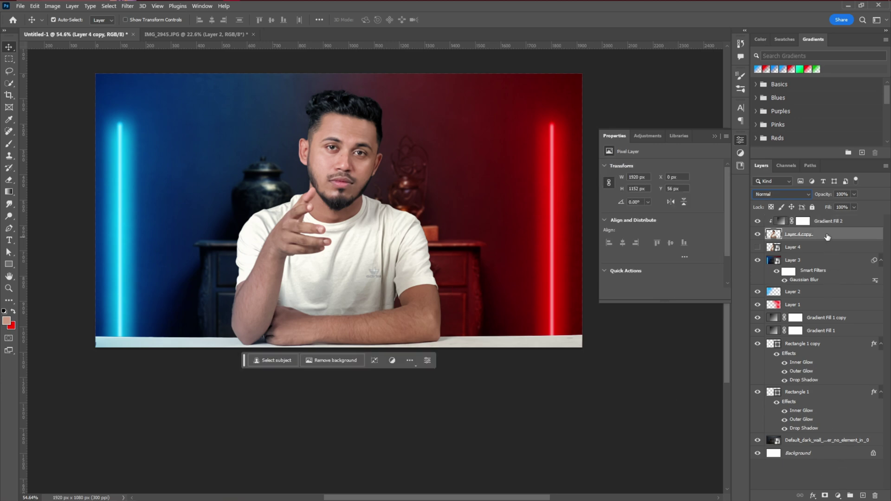
{"action": "double_click", "coordinate": [831, 235]}
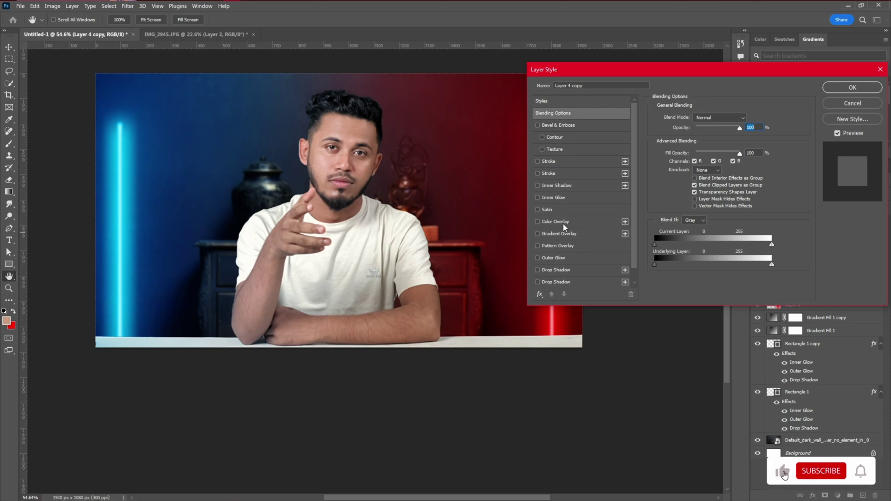
{"action": "left_click", "coordinate": [558, 197]}
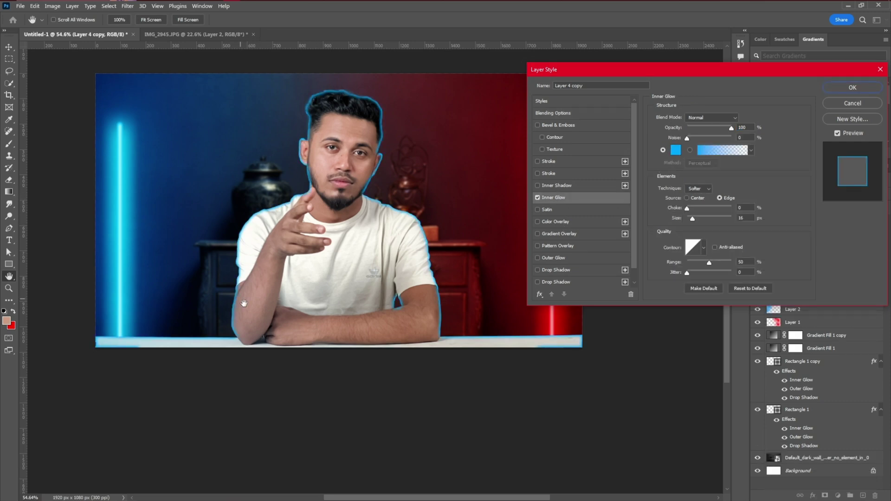
{"action": "left_click_drag", "start_coordinate": [694, 221], "coordinate": [703, 221]}
Try the Linear Dodge (Add) and Overlay blend modes for the man's inner glow.
{"action": "left_click", "coordinate": [706, 117]}
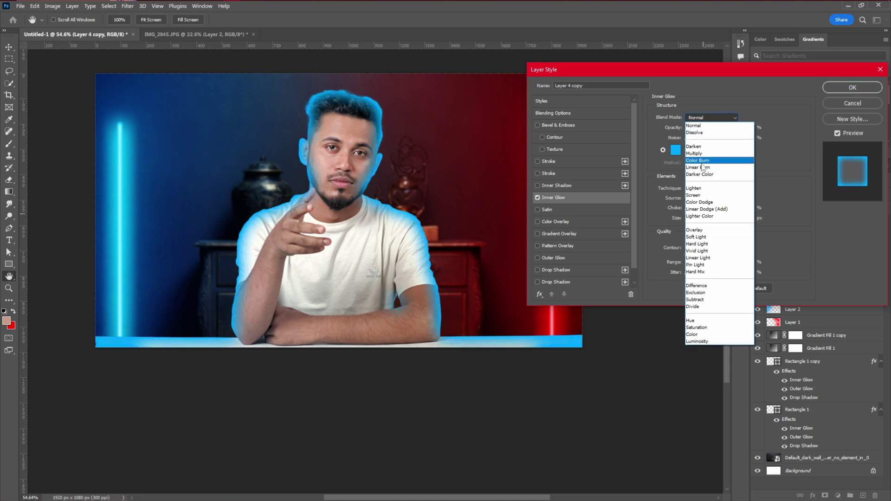
{"action": "left_click", "coordinate": [699, 209]}
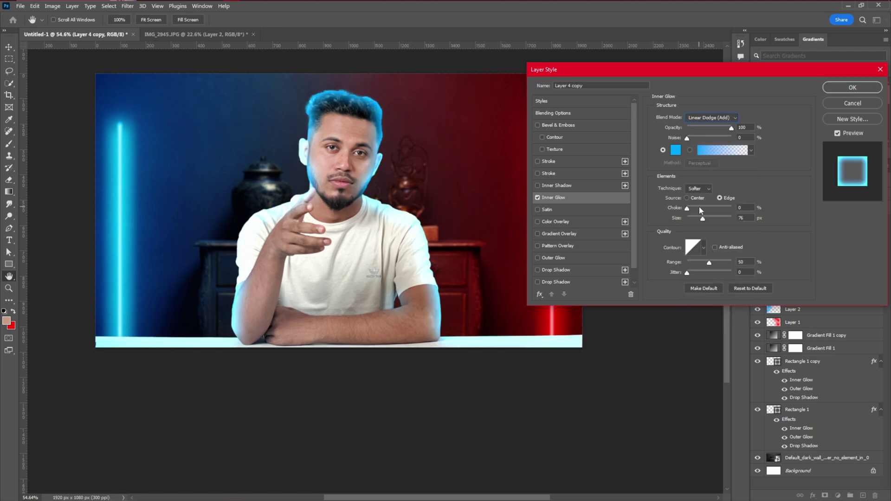
{"action": "left_click", "coordinate": [710, 117]}
{"action": "left_click", "coordinate": [695, 230]}
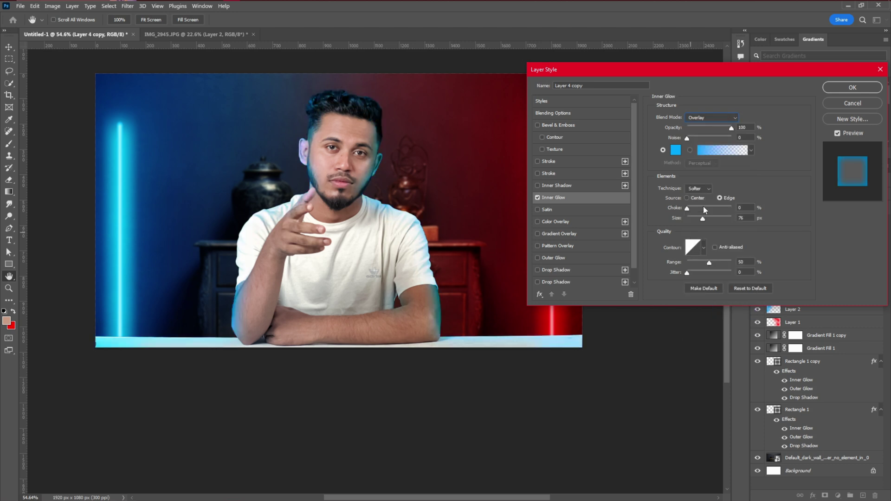
Set the inner glow's blend mode to Soft Light and enable the Inner Shadow effect.
{"action": "left_click", "coordinate": [710, 118]}
{"action": "left_click", "coordinate": [698, 238]}
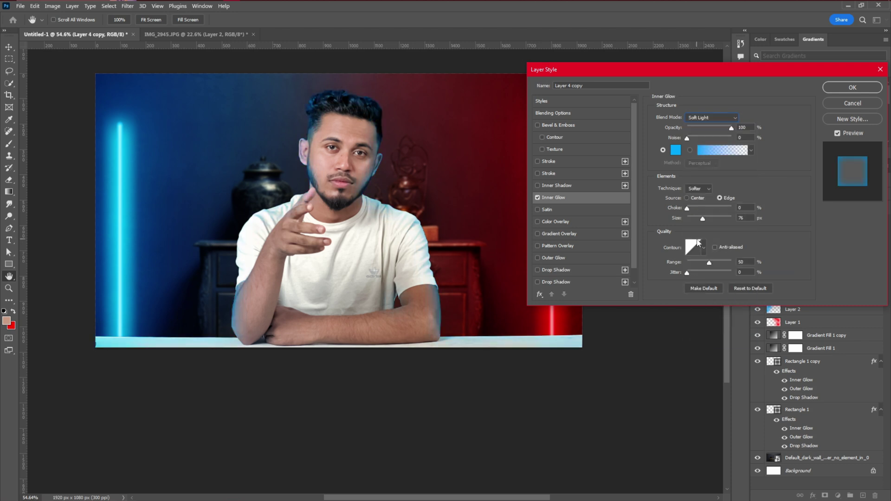
{"action": "left_click", "coordinate": [538, 186]}
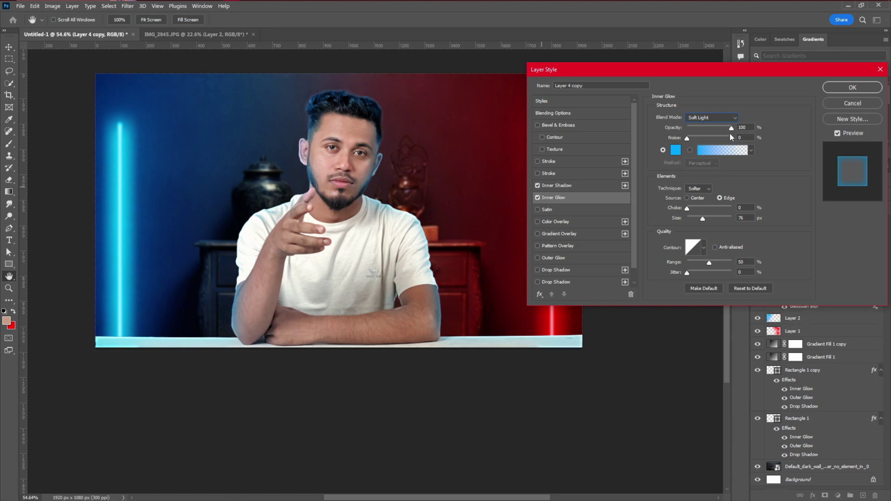
Readjust the inner glow's size and opacity, try Linear Dodge (Add) before returning to Soft Light, and apply the layer style.
{"action": "left_click_drag", "start_coordinate": [703, 220], "coordinate": [694, 219]}
{"action": "left_click", "coordinate": [700, 119]}
{"action": "left_click", "coordinate": [705, 209]}
{"action": "mouse_move", "coordinate": [720, 129]}
{"action": "left_mouse_down"}
{"action": "mouse_move", "coordinate": [695, 130]}
{"action": "mouse_move", "coordinate": [732, 128]}
{"action": "left_mouse_up"}
{"action": "left_click", "coordinate": [697, 119]}
{"action": "left_click", "coordinate": [700, 234]}
{"action": "left_click_drag", "start_coordinate": [693, 218], "coordinate": [703, 216]}
{"action": "key", "text": "Return"}
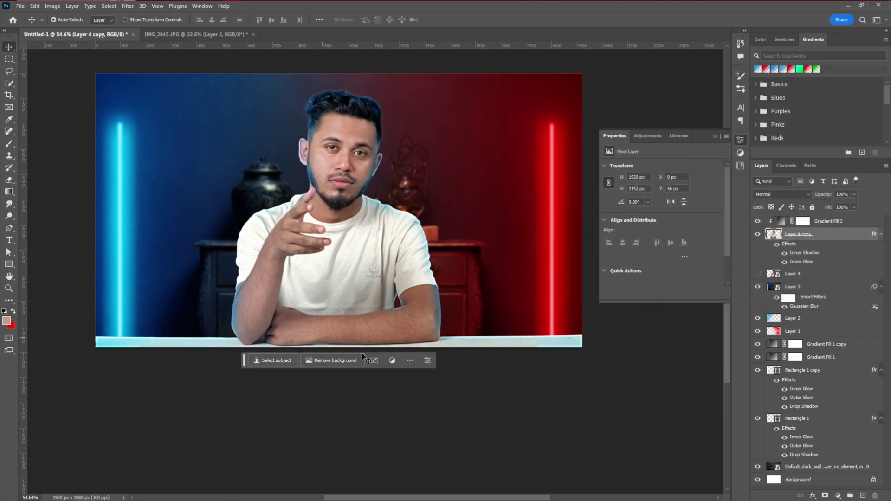
Convert the man's inner shadow and inner glow effects into separate clipped layers.
{"action": "right_click", "coordinate": [797, 249]}
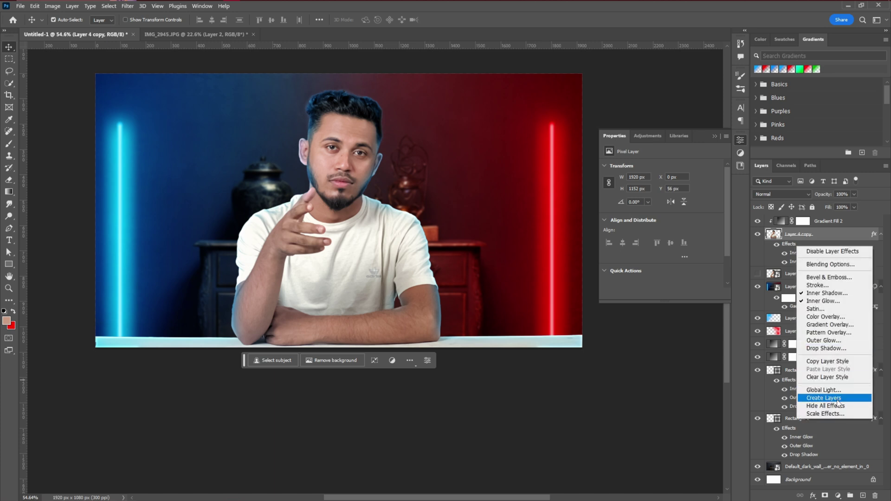
{"action": "left_click", "coordinate": [813, 399]}
{"action": "left_click", "coordinate": [407, 193]}
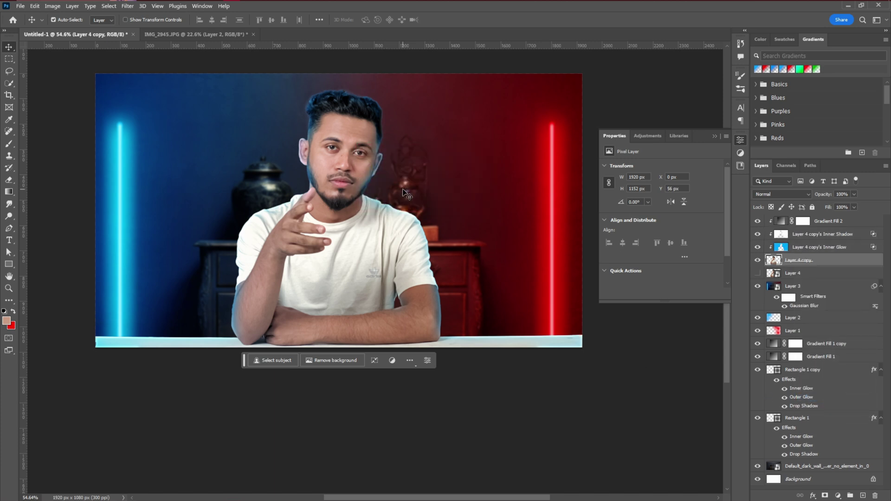
Add layer masks to the separated inner shadow and inner glow layers, and invert the inner glow's mask to black.
{"action": "left_click", "coordinate": [806, 246]}
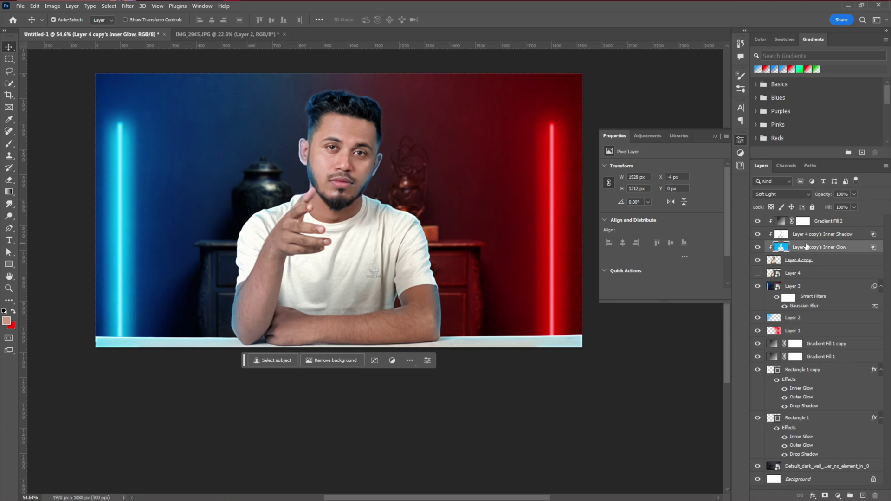
{"action": "left_click", "coordinate": [814, 234]}
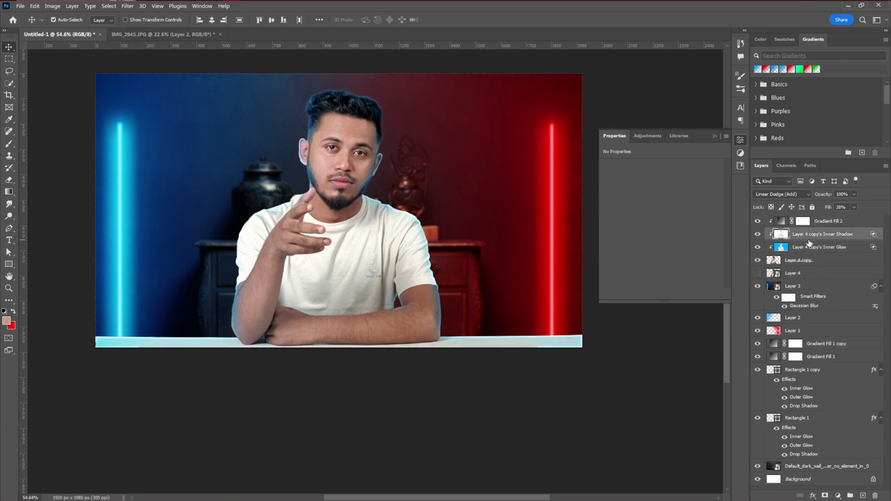
{"action": "left_click", "coordinate": [825, 496]}
{"action": "left_click", "coordinate": [806, 247]}
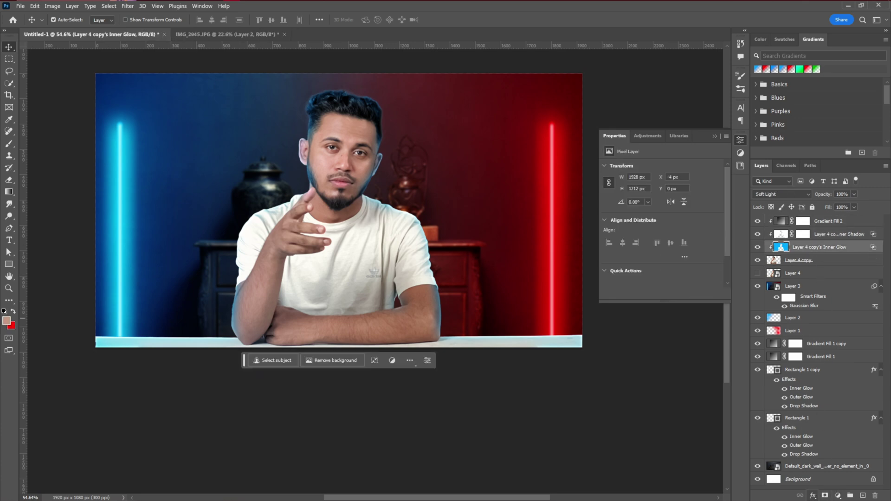
{"action": "left_click", "coordinate": [825, 496]}
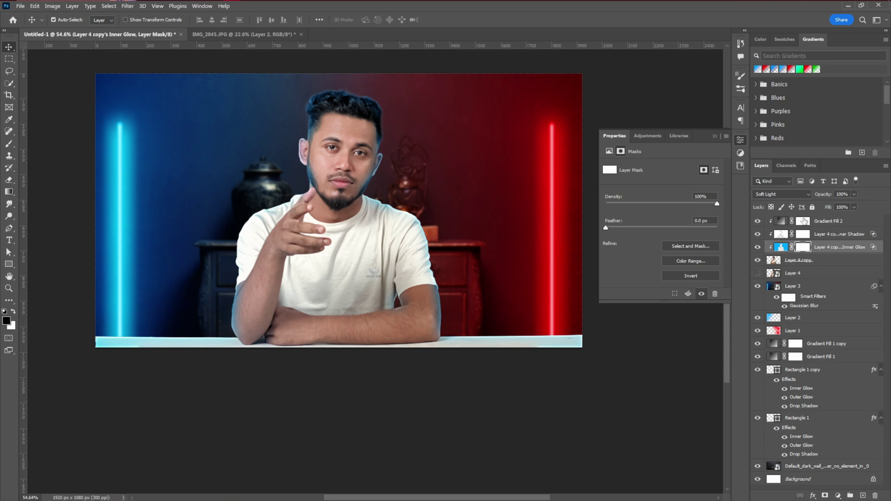
{"action": "key", "text": "ctrl+i"}
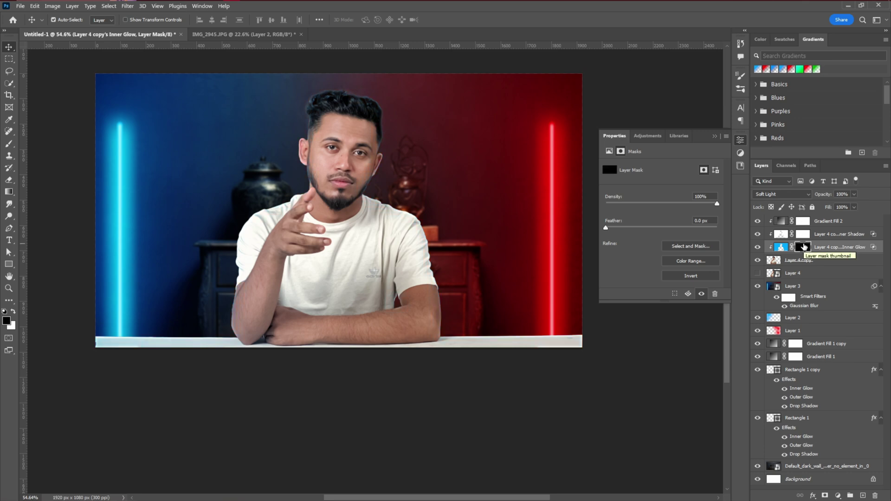
Invert the inner shadow's mask to black, and paint white at 100% opacity along the man's blue-lit edge on both effect masks.
{"action": "left_click", "coordinate": [803, 234]}
{"action": "key", "text": "ctrl+i"}
{"action": "left_click", "coordinate": [9, 143]}
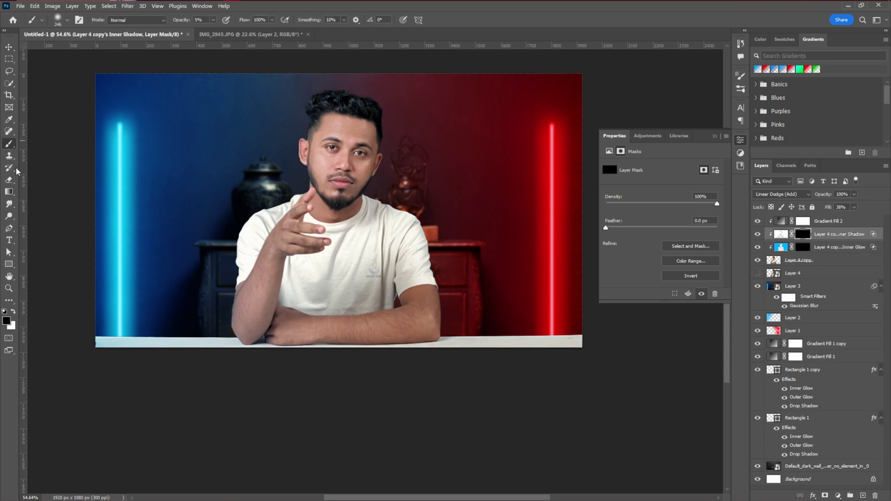
{"action": "key", "text": "x"}
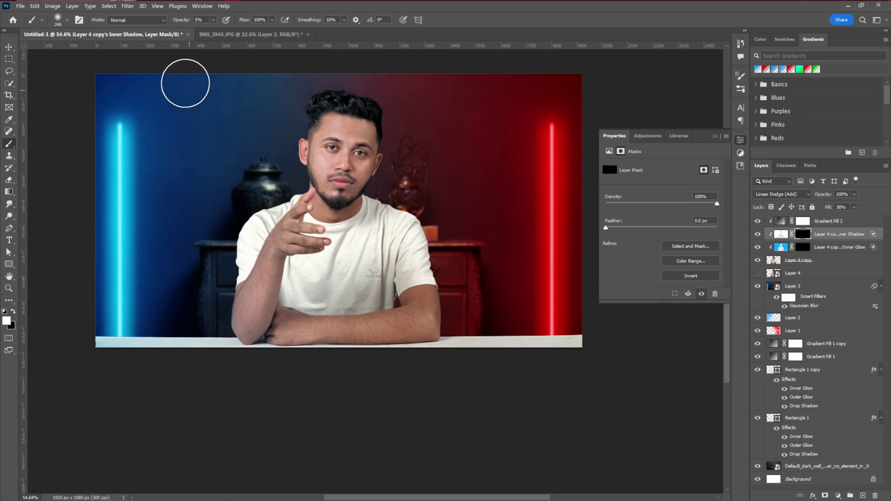
{"action": "key", "text": "0"}
{"action": "mouse_move", "coordinate": [314, 99]}
{"action": "left_mouse_down"}
{"action": "mouse_move", "coordinate": [259, 209]}
{"action": "mouse_move", "coordinate": [290, 111]}
{"action": "mouse_move", "coordinate": [280, 203]}
{"action": "mouse_move", "coordinate": [293, 181]}
{"action": "mouse_move", "coordinate": [292, 115]}
{"action": "mouse_move", "coordinate": [292, 163]}
{"action": "mouse_move", "coordinate": [300, 151]}
{"action": "mouse_move", "coordinate": [269, 161]}
{"action": "mouse_move", "coordinate": [210, 340]}
{"action": "mouse_move", "coordinate": [200, 189]}
{"action": "mouse_move", "coordinate": [291, 91]}
{"action": "mouse_move", "coordinate": [297, 201]}
{"action": "mouse_move", "coordinate": [303, 128]}
{"action": "mouse_move", "coordinate": [278, 237]}
{"action": "left_mouse_up"}
{"action": "key", "text": "alt+bracketleft"}
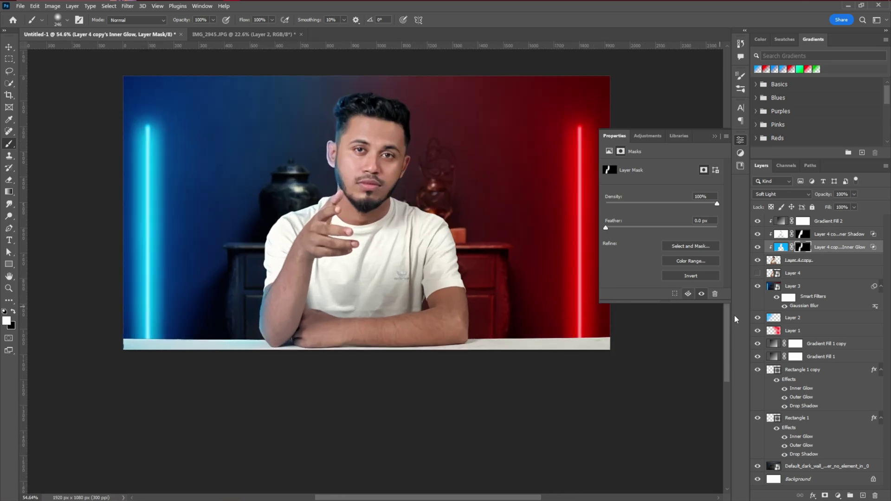
Add a new inner glow to the man's cutout layer, colour it red ff0000, and apply the layer style.
{"action": "double_click", "coordinate": [819, 264]}
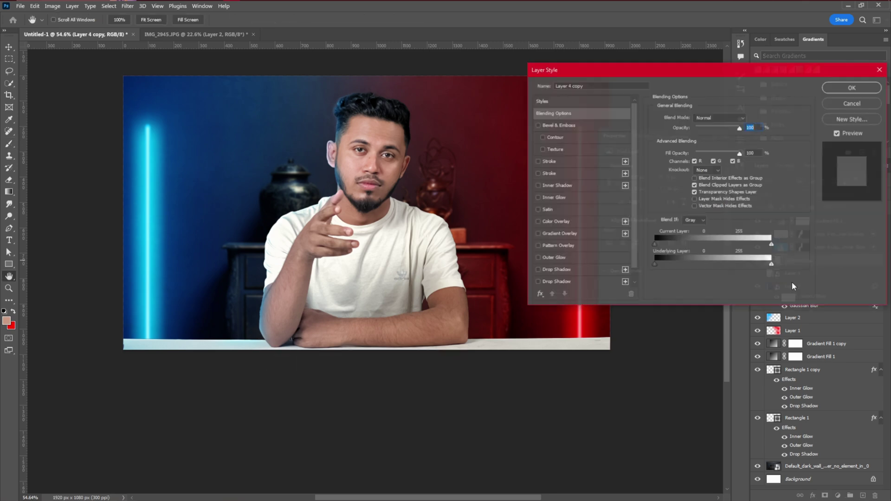
{"action": "left_click", "coordinate": [561, 199]}
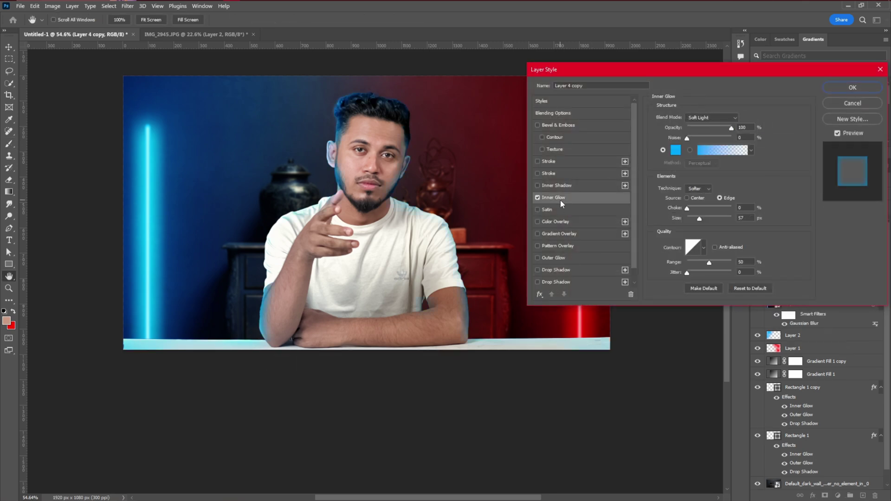
{"action": "left_click", "coordinate": [676, 150]}
{"action": "left_click", "coordinate": [700, 152]}
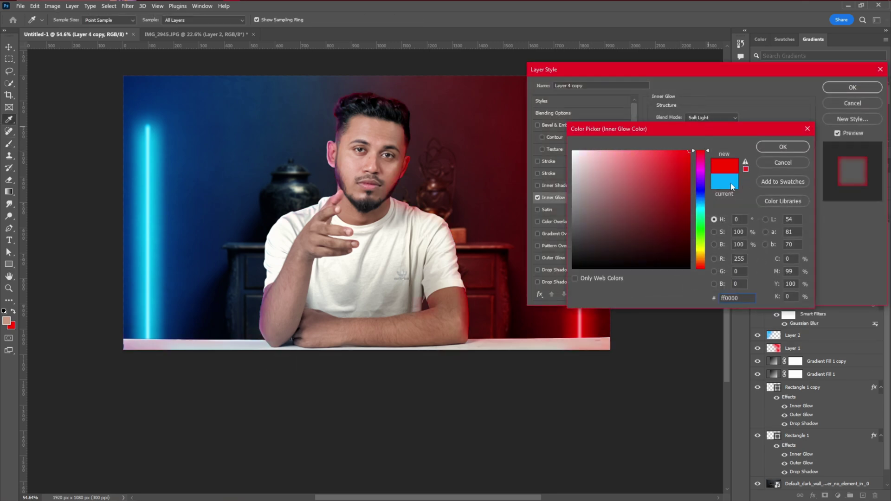
{"action": "left_click", "coordinate": [765, 147]}
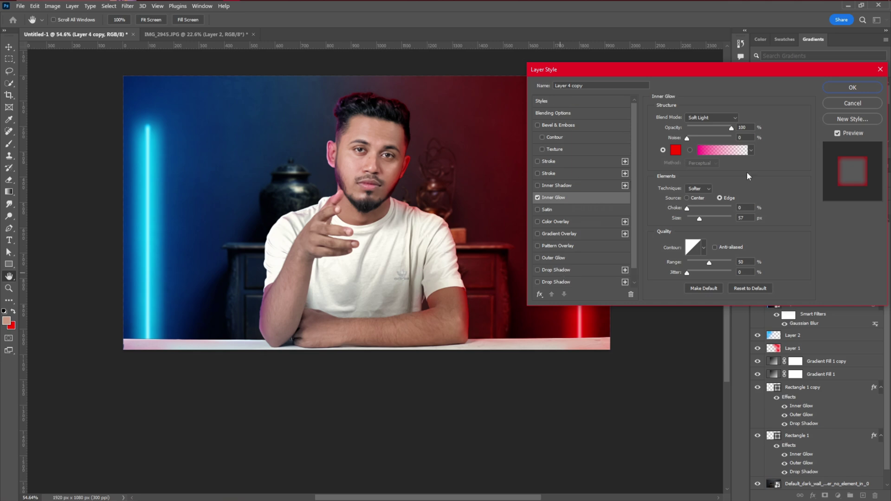
{"action": "left_click", "coordinate": [858, 87]}
Convert the man's red inner glow effect into its own clipped layer.
{"action": "right_click", "coordinate": [804, 271]}
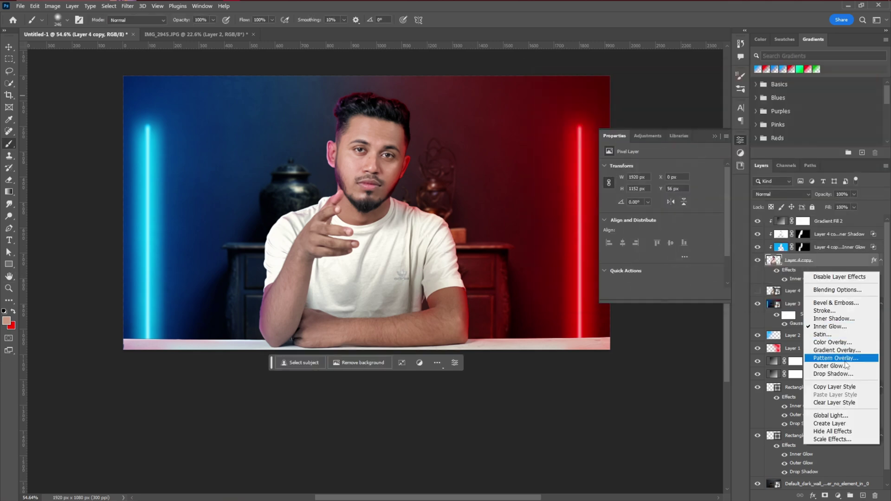
{"action": "left_click", "coordinate": [833, 423]}
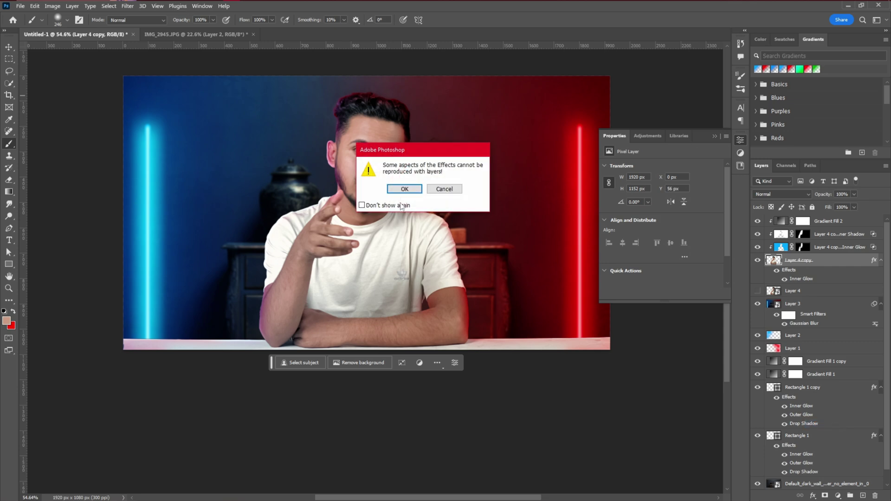
{"action": "left_click", "coordinate": [404, 187]}
Add a black mask to the red inner glow layer and paint white along the man's edge facing the red bar.
{"action": "left_click", "coordinate": [814, 261]}
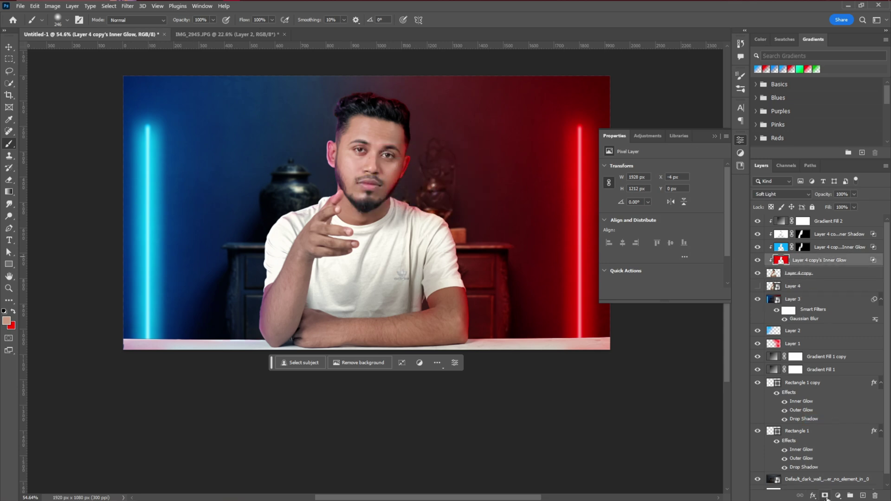
{"action": "left_click", "coordinate": [826, 496]}
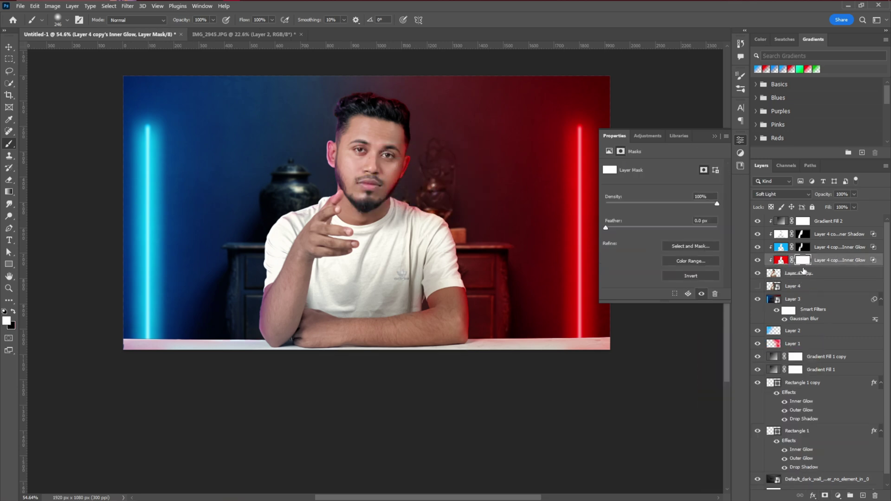
{"action": "key", "text": "ctrl+i"}
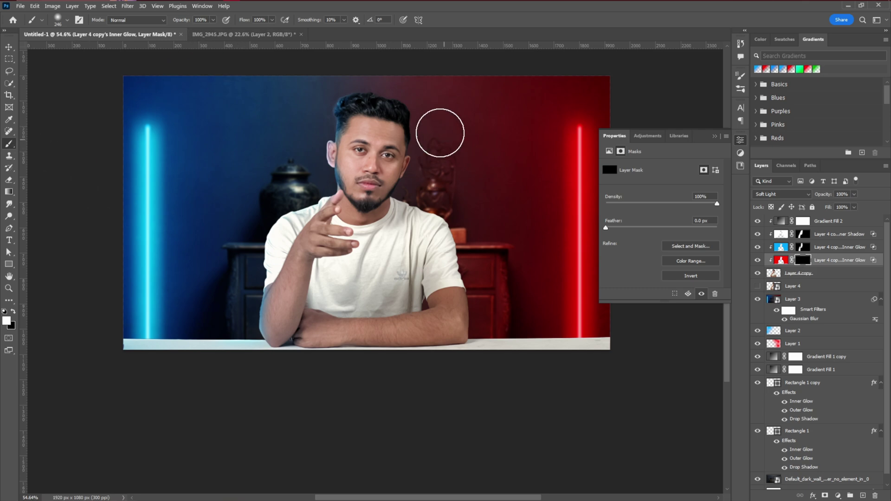
{"action": "mouse_move", "coordinate": [416, 111]}
{"action": "left_mouse_down"}
{"action": "mouse_move", "coordinate": [414, 169]}
{"action": "mouse_move", "coordinate": [481, 362]}
{"action": "left_mouse_up"}
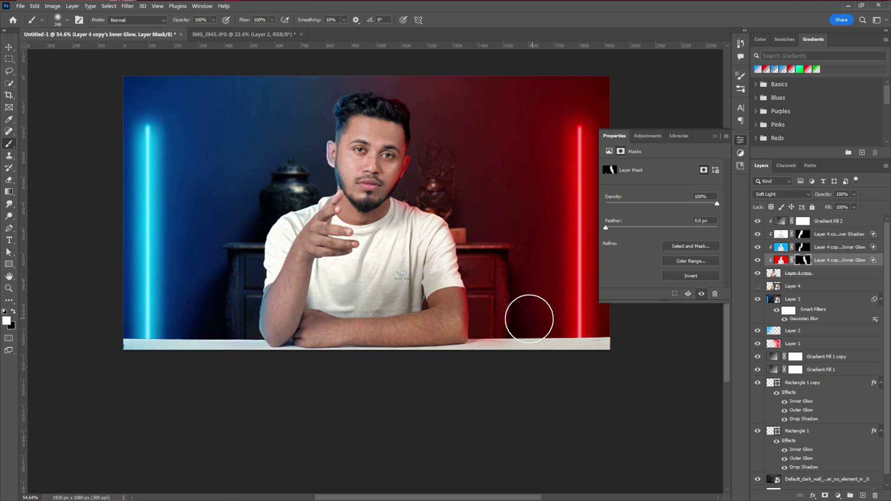
{"action": "scroll", "coordinate": [308, 215], "scroll_direction": "down", "scroll_amount": 1}
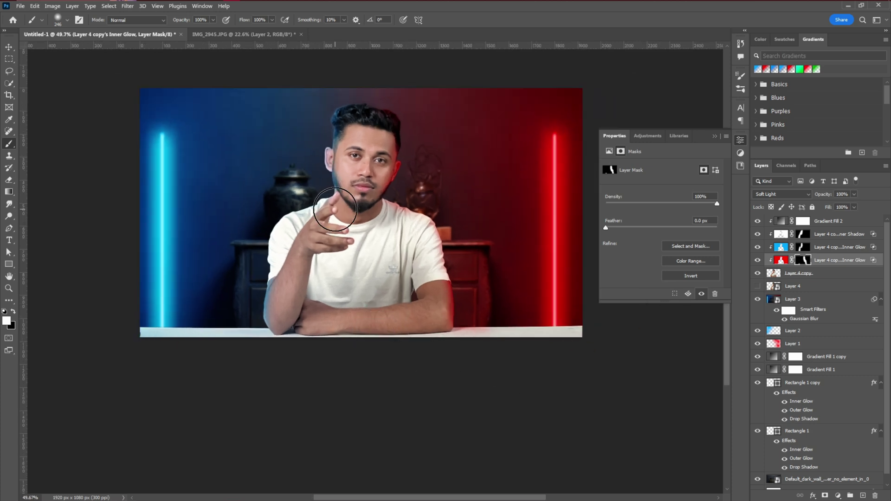
Change the blue inner glow layer's blend mode to Color Dodge and lower its opacity to 45%.
{"action": "left_click", "coordinate": [828, 250]}
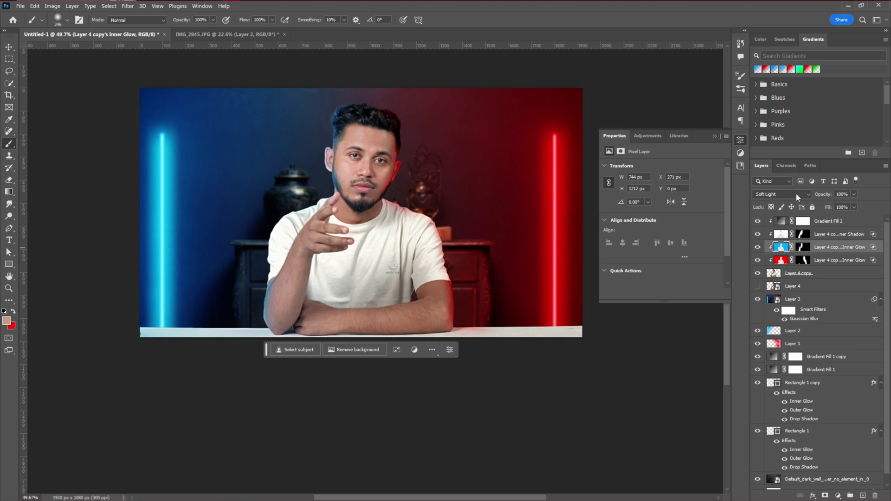
{"action": "left_click", "coordinate": [796, 194]}
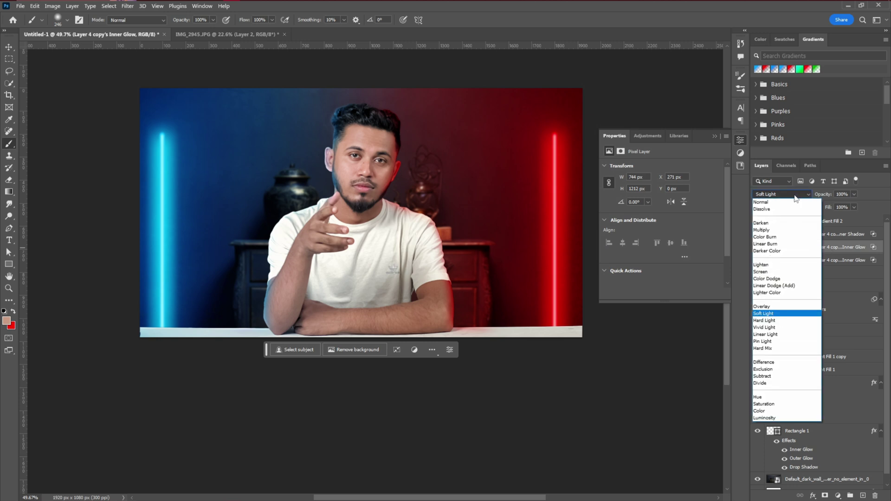
{"action": "left_click", "coordinate": [775, 279]}
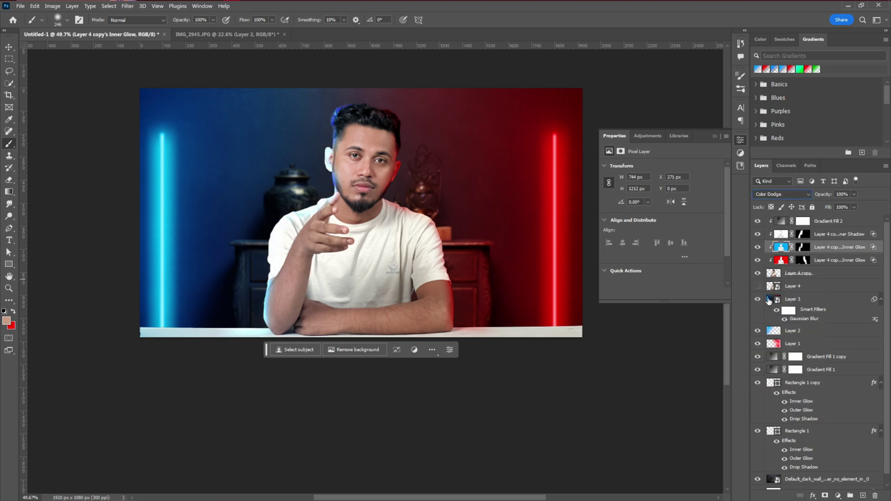
{"action": "left_click_drag", "start_coordinate": [823, 195], "coordinate": [794, 207]}
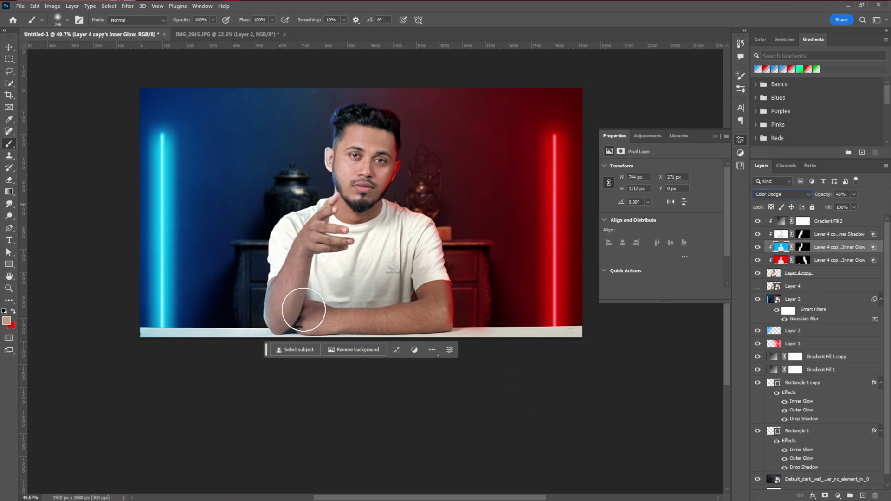
{"action": "key", "text": "v"}
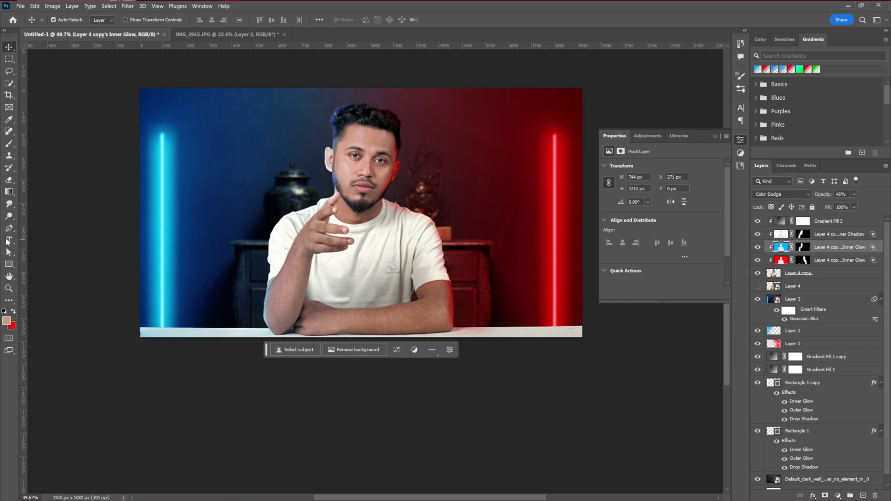
Add the text "youtube thumbnal" in Montserrat Black Italic at 24 pt across the upper background.
{"action": "left_click_drag", "start_coordinate": [8, 241], "coordinate": [70, 242]}
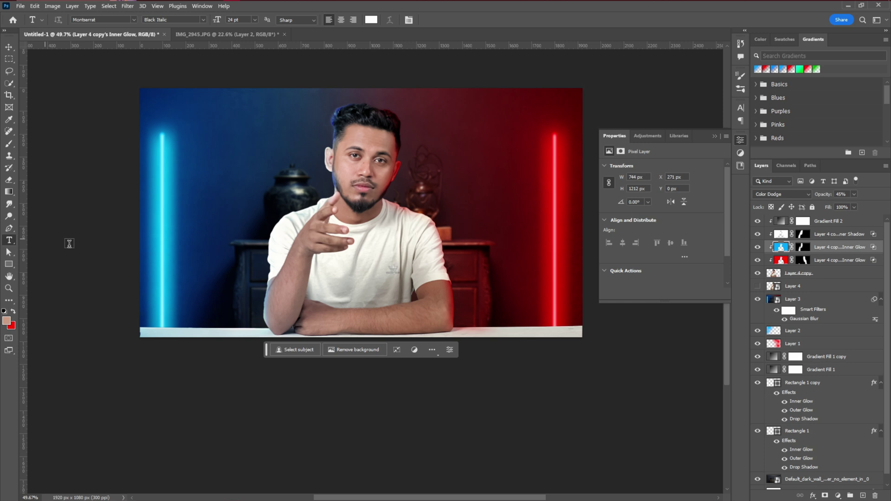
{"action": "left_click", "coordinate": [229, 150]}
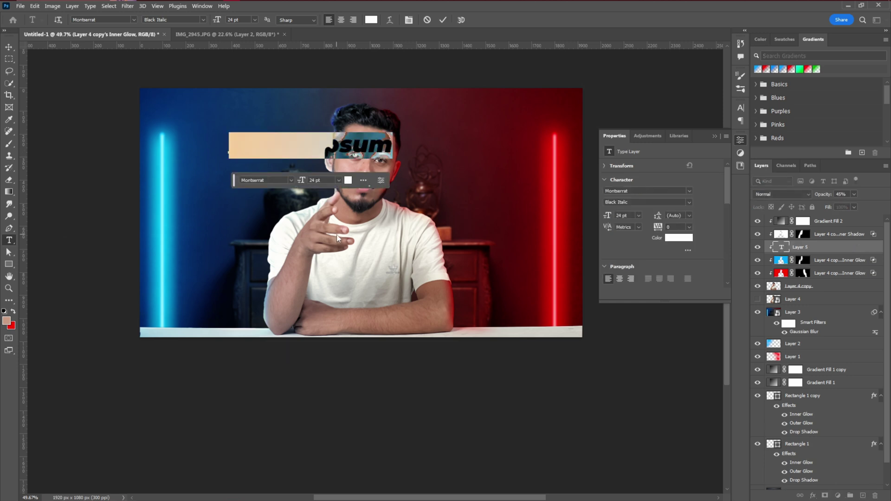
{"action": "key", "text": "BackSpace"}
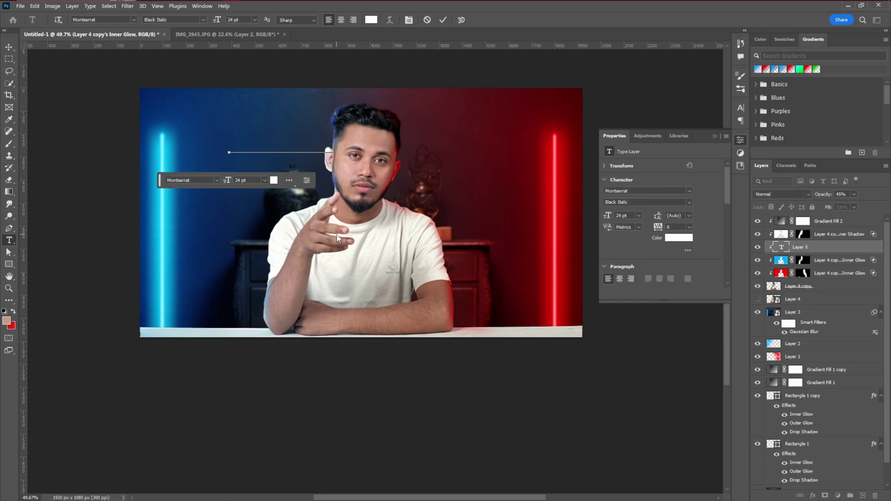
{"action": "type", "text": "youtube thumbnal"}
{"action": "left_click", "coordinate": [443, 19]}
Move the text layer below the man's cutout layer and shift the text up towards the upper edge of the image.
{"action": "left_click_drag", "start_coordinate": [817, 248], "coordinate": [827, 293]}
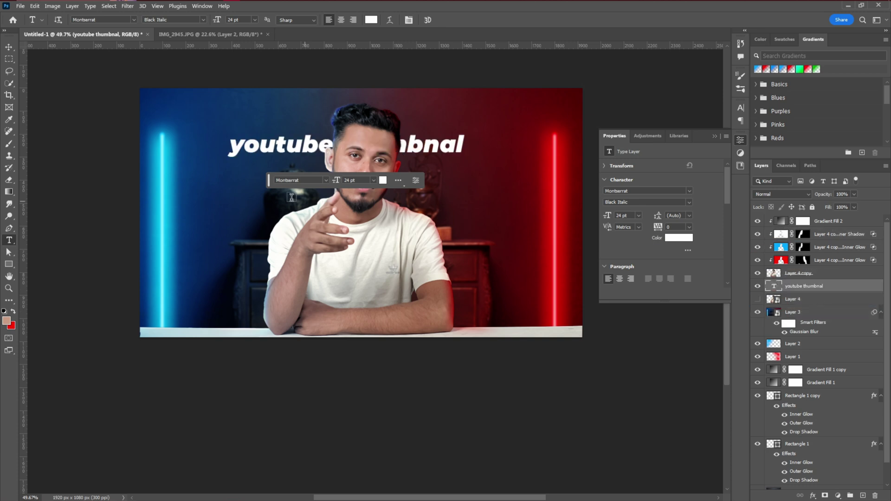
{"action": "key", "text": "v"}
{"action": "left_click_drag", "start_coordinate": [299, 149], "coordinate": [292, 124]}
Replace the headline text with "$10,000/month" and commit the edit.
{"action": "double_click", "coordinate": [297, 122]}
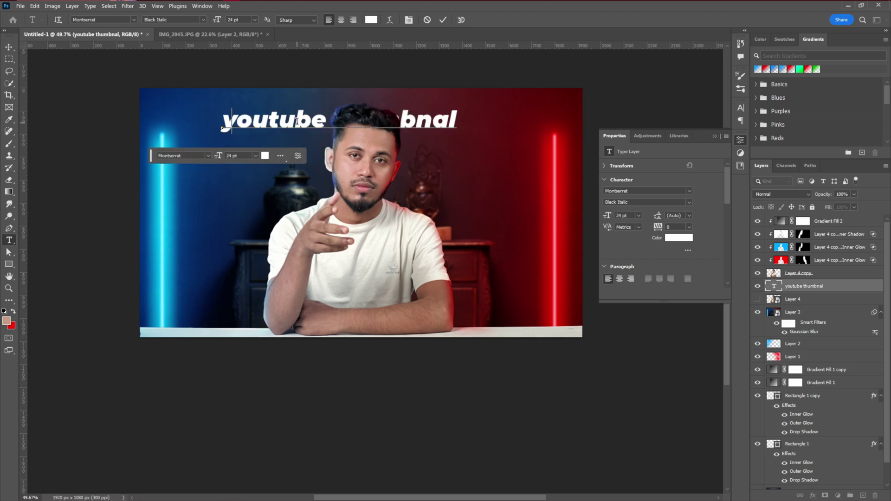
{"action": "type", "text": "10000"}
{"action": "type", "text": "$"}
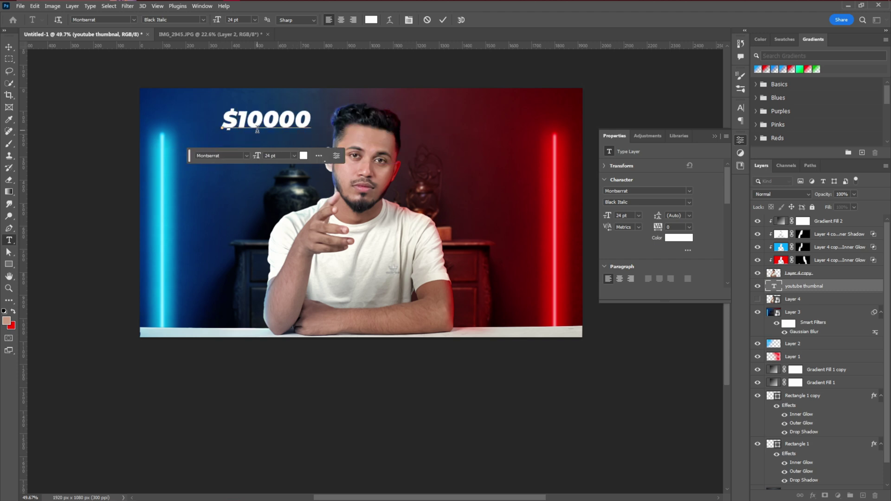
{"action": "key", "text": "Right"}
{"action": "key", "text": "Right"}
{"action": "type", "text": ",000"}
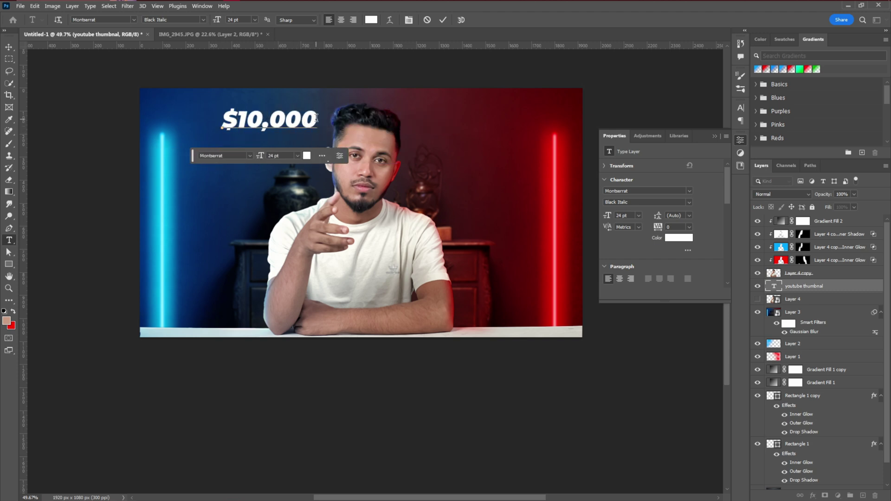
{"action": "type", "text": "/month"}
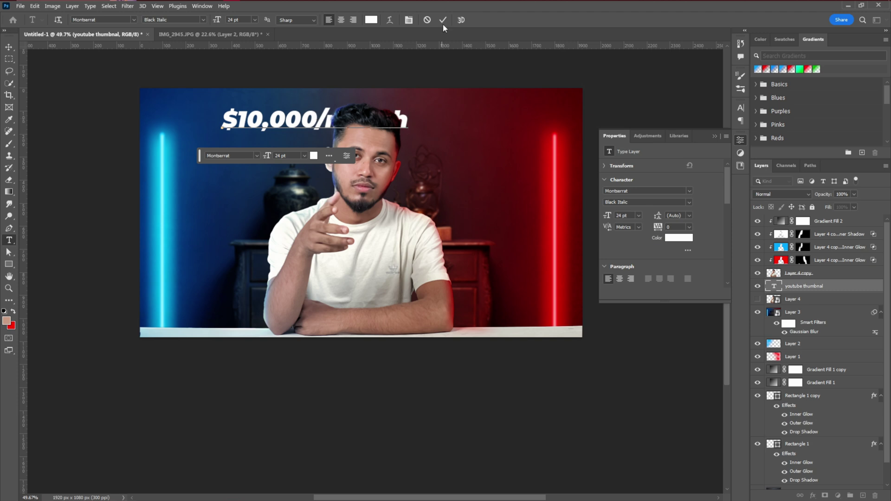
{"action": "left_click", "coordinate": [443, 20]}
Shift the headline slightly down and set its font size to 40 pt.
{"action": "key", "text": "v"}
{"action": "left_click_drag", "start_coordinate": [291, 121], "coordinate": [291, 135]}
{"action": "left_click", "coordinate": [741, 107]}
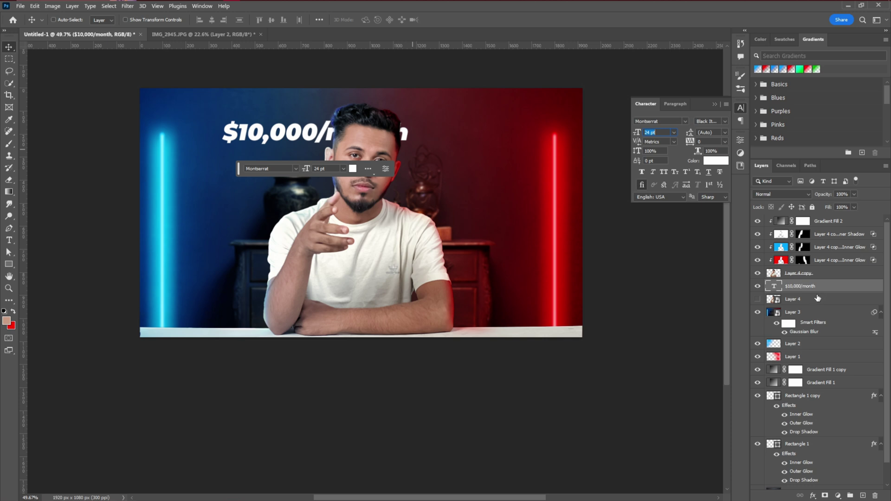
{"action": "type", "text": "48"}
{"action": "key", "text": "Return"}
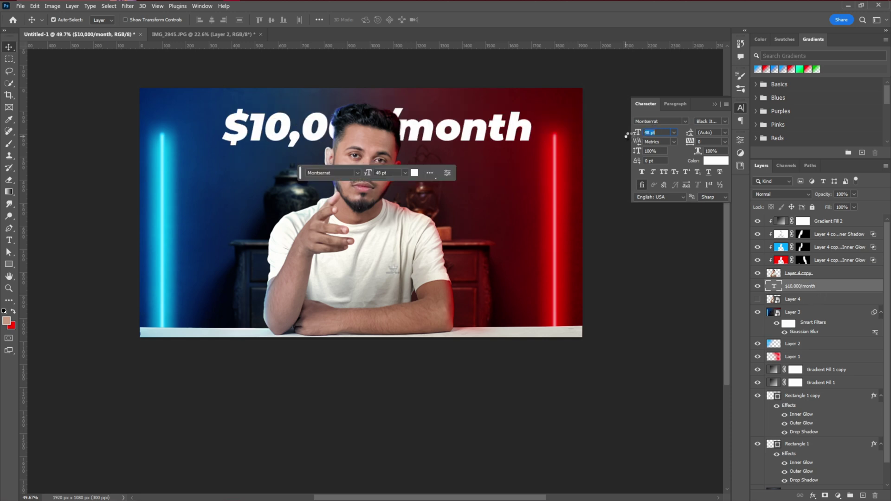
Make "month" smaller than the amount, and enlarge and reposition the headline to span between the two neon bars.
{"action": "left_click_drag", "start_coordinate": [464, 128], "coordinate": [627, 138]}
{"action": "double_click", "coordinate": [452, 141]}
{"action": "key", "text": "ctrl+Return"}
{"action": "key", "text": "ctrl+t"}
{"action": "left_click_drag", "start_coordinate": [500, 167], "coordinate": [574, 195]}
{"action": "left_click_drag", "start_coordinate": [553, 167], "coordinate": [526, 175]}
{"action": "left_click_drag", "start_coordinate": [501, 154], "coordinate": [463, 149]}
{"action": "key", "text": "Return"}
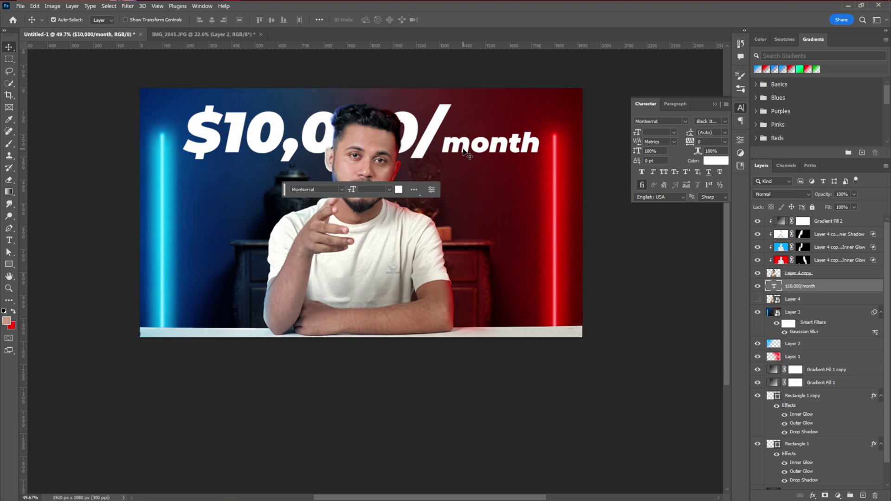
Add a linear gradient overlay from white to light blue on the headline layer, with the blue stop set to 7cbde3.
{"action": "double_click", "coordinate": [845, 290]}
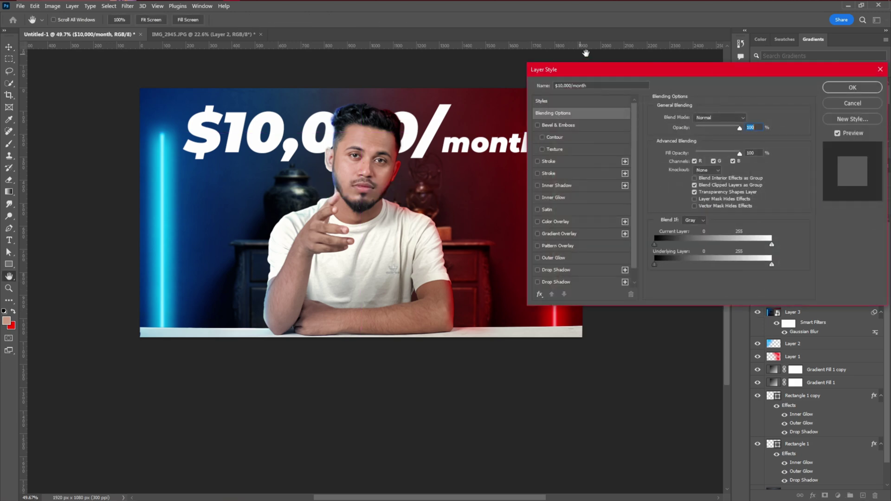
{"action": "left_click_drag", "start_coordinate": [589, 72], "coordinate": [536, 47]}
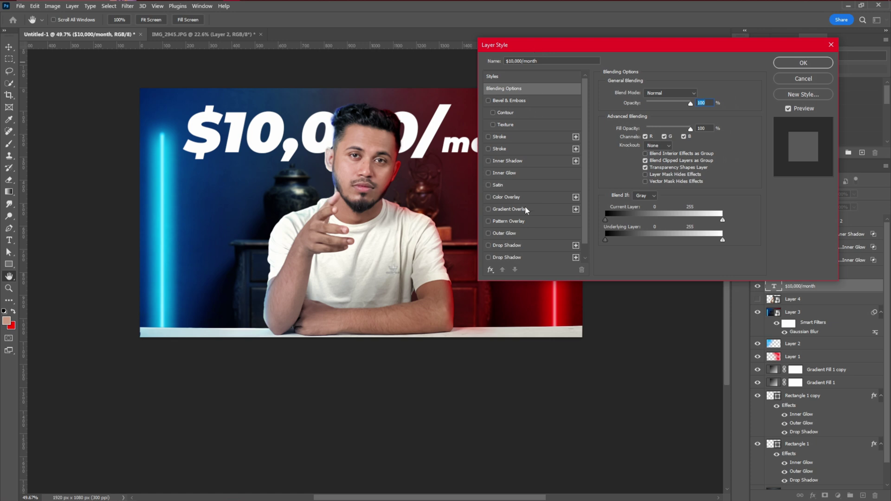
{"action": "left_click", "coordinate": [509, 210]}
{"action": "left_click", "coordinate": [659, 116]}
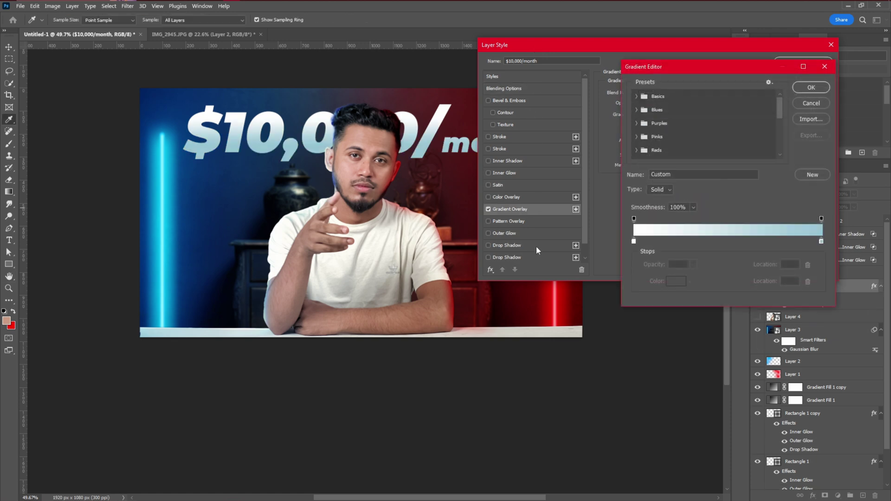
{"action": "double_click", "coordinate": [821, 242]}
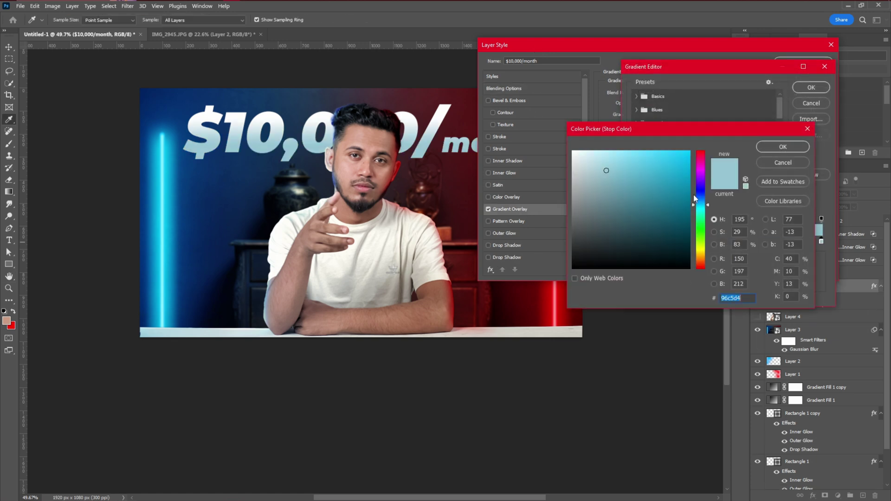
{"action": "left_click_drag", "start_coordinate": [700, 203], "coordinate": [700, 201]}
{"action": "left_click", "coordinate": [625, 163]}
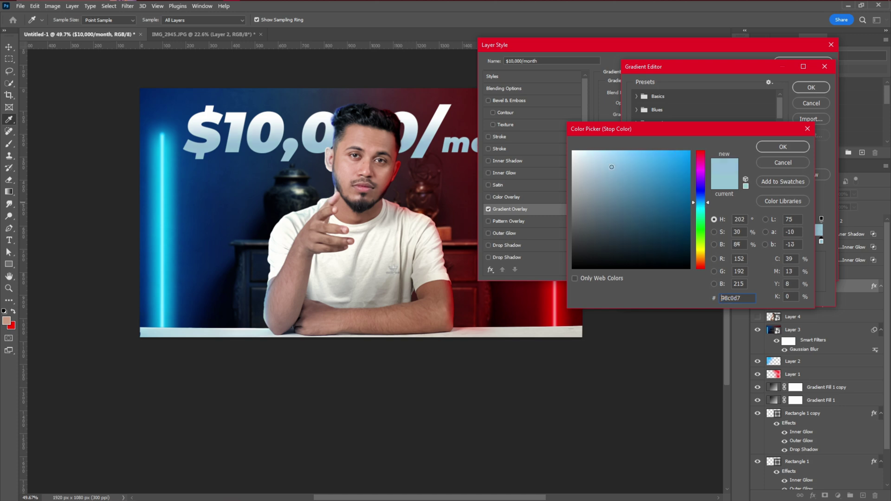
{"action": "left_click", "coordinate": [774, 148]}
{"action": "left_click", "coordinate": [807, 90]}
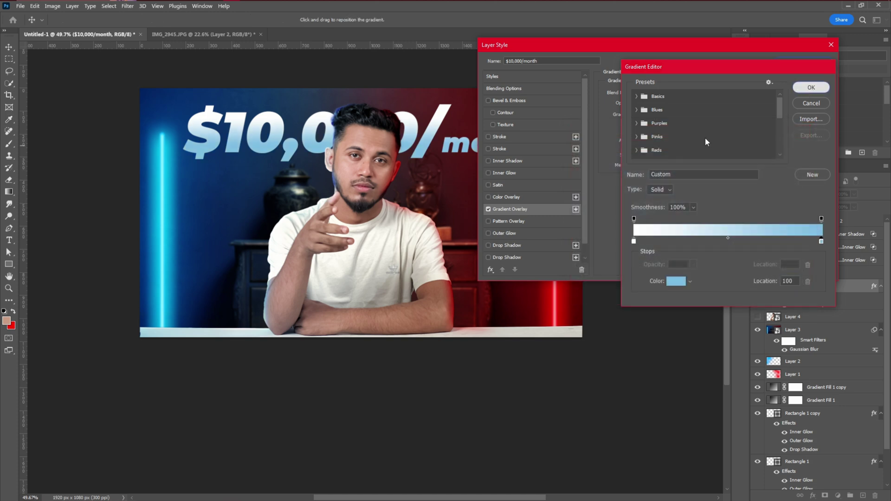
Give the headline an inner shadow and a white 3 px outside stroke in Soft Light blend mode.
{"action": "left_click", "coordinate": [505, 163]}
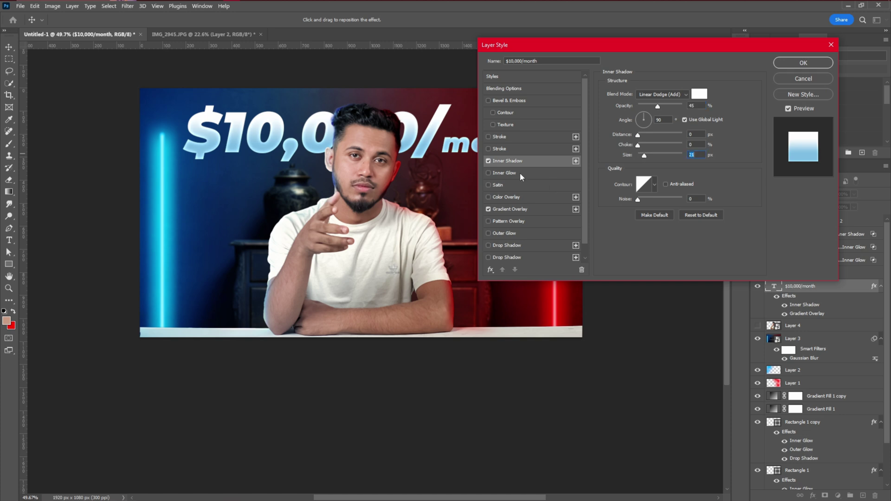
{"action": "left_click", "coordinate": [500, 139]}
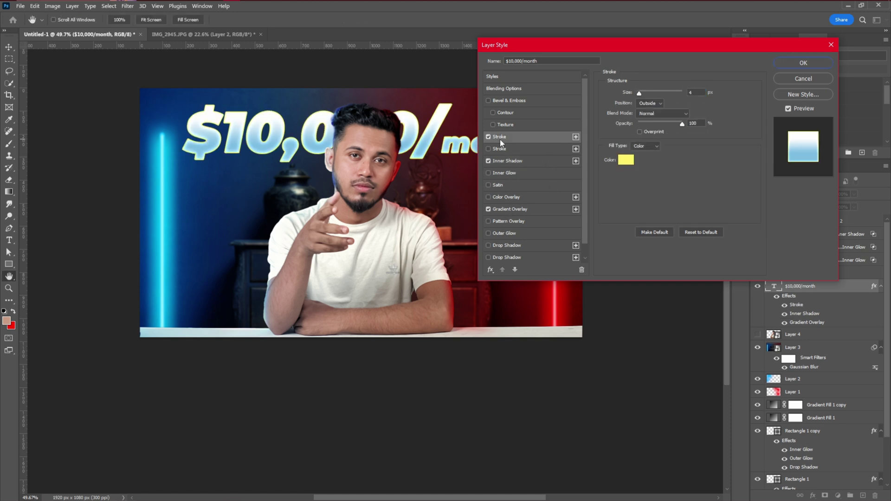
{"action": "left_click", "coordinate": [625, 159]}
{"action": "left_click", "coordinate": [573, 151]}
{"action": "left_click", "coordinate": [783, 147]}
{"action": "left_click", "coordinate": [675, 112]}
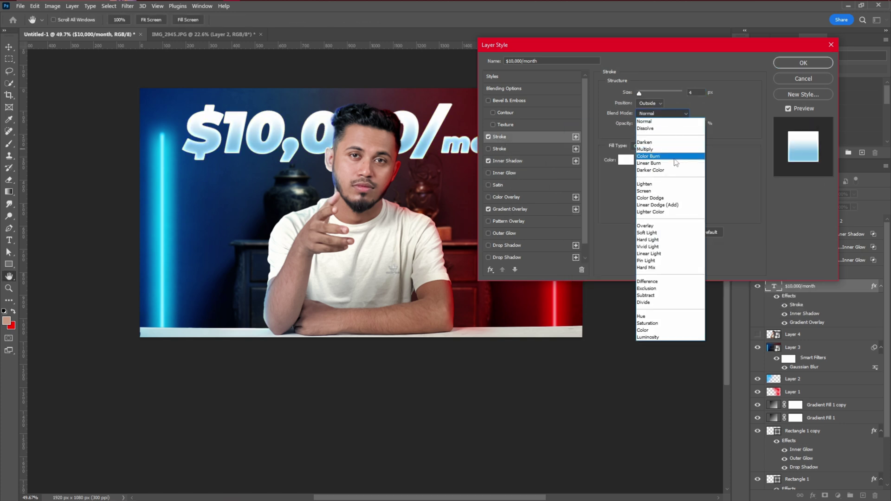
{"action": "left_click", "coordinate": [652, 225]}
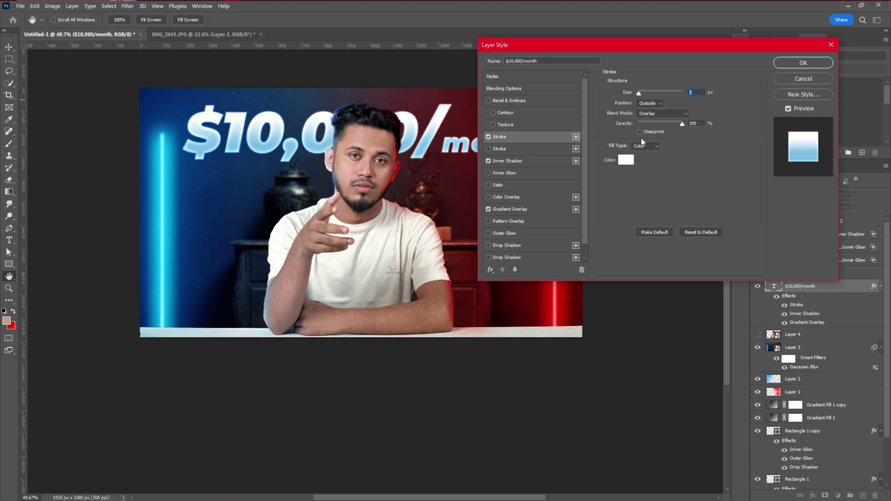
{"action": "left_click", "coordinate": [653, 114]}
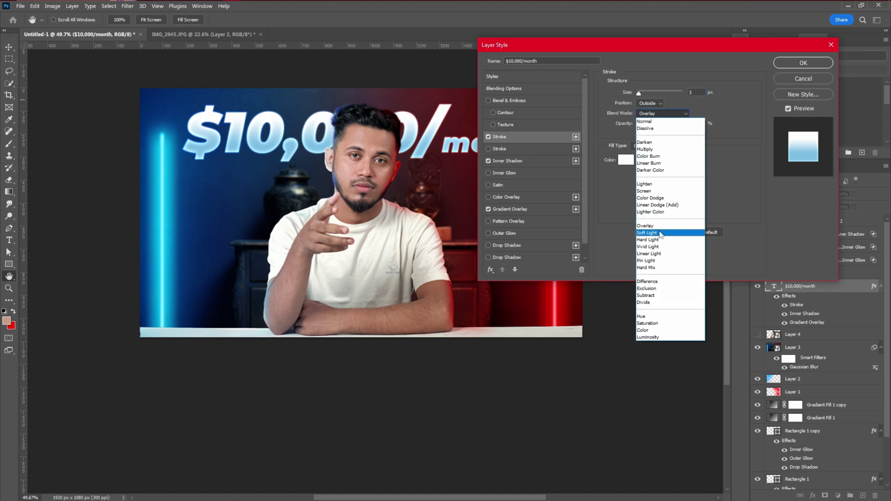
{"action": "left_click", "coordinate": [661, 233]}
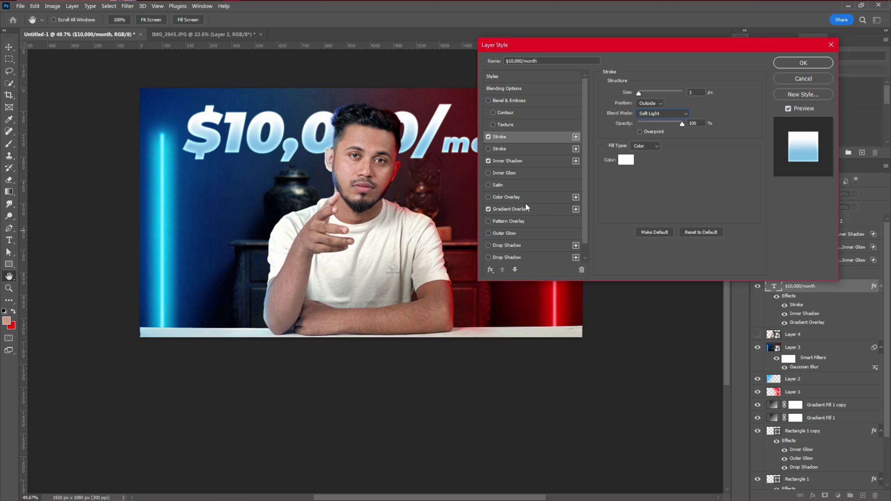
Add a black Linear Burn drop shadow to the headline, adjust its spread and size, and apply the layer styles.
{"action": "scroll", "coordinate": [524, 238], "scroll_direction": "down", "scroll_amount": 1}
{"action": "left_click", "coordinate": [511, 231]}
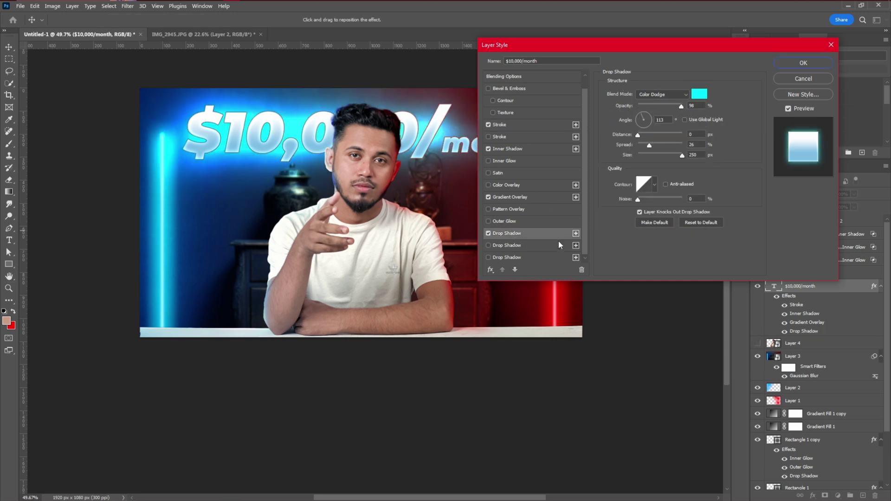
{"action": "left_click", "coordinate": [696, 97]}
{"action": "left_click_drag", "start_coordinate": [639, 189], "coordinate": [588, 288]}
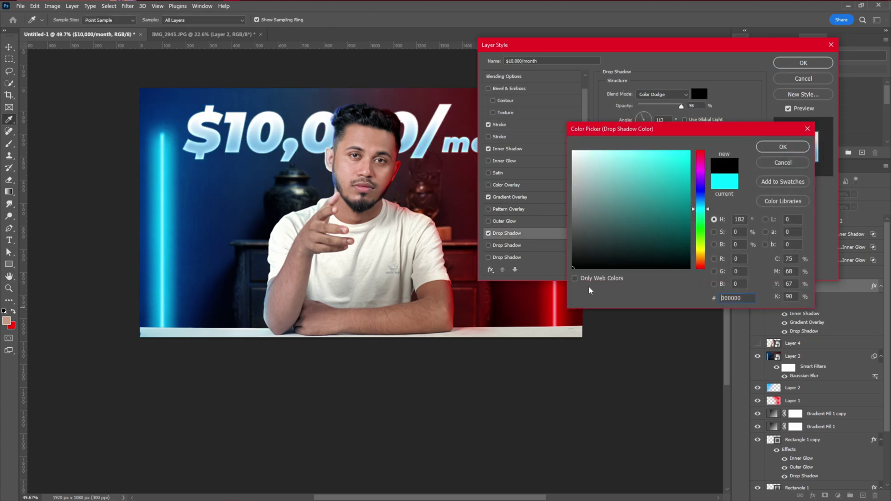
{"action": "left_click", "coordinate": [783, 146]}
{"action": "left_click", "coordinate": [661, 95]}
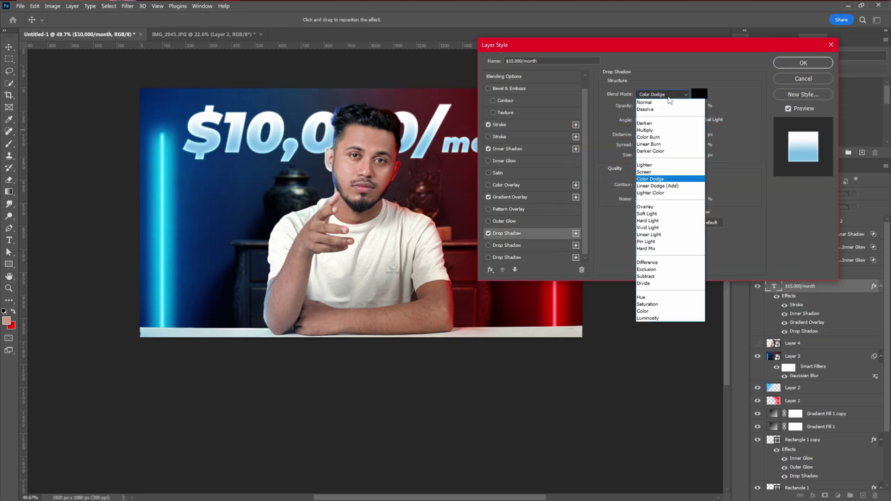
{"action": "left_click", "coordinate": [652, 145]}
{"action": "left_click_drag", "start_coordinate": [671, 156], "coordinate": [637, 146]}
{"action": "left_click_drag", "start_coordinate": [652, 156], "coordinate": [659, 158]}
{"action": "key", "text": "Return"}
Add a black drop shadow in Multiply mode, 125 px in size, to the man's cutout layer.
{"action": "scroll", "coordinate": [404, 265], "scroll_direction": "down", "scroll_amount": 2}
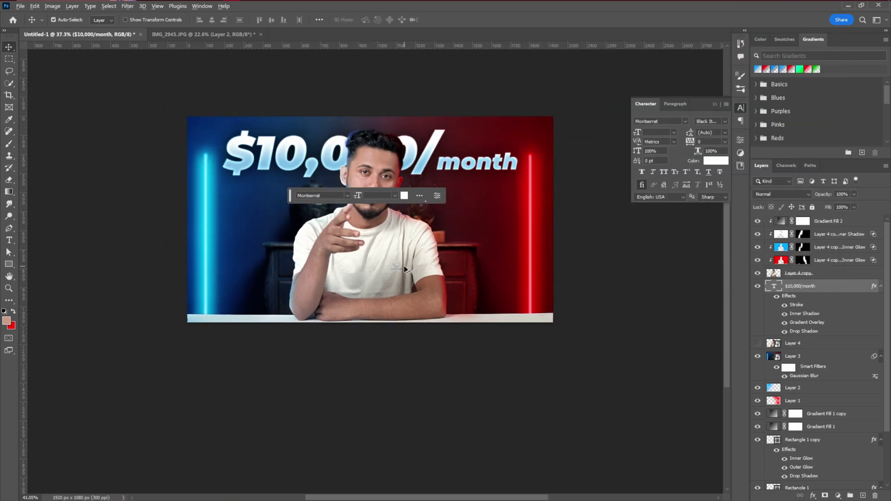
{"action": "scroll", "coordinate": [404, 265], "scroll_direction": "up", "scroll_amount": 3}
{"action": "left_click", "coordinate": [834, 275]}
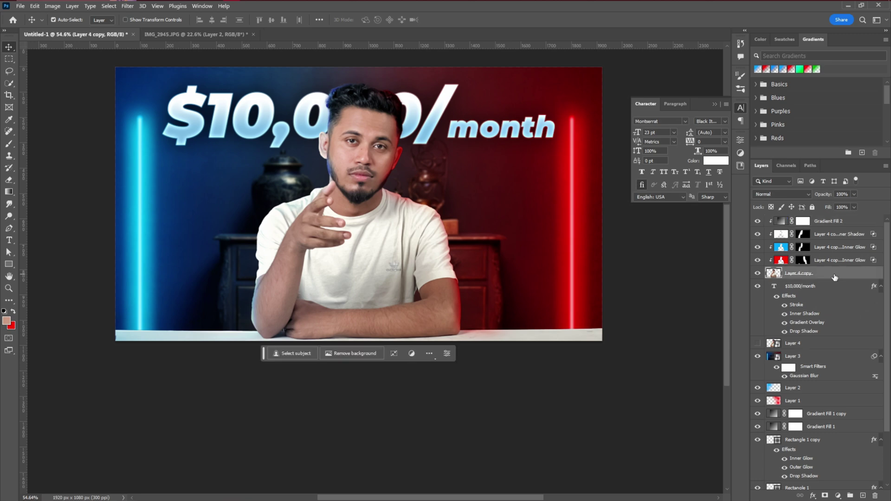
{"action": "double_click", "coordinate": [819, 278]}
{"action": "scroll", "coordinate": [514, 250], "scroll_direction": "down", "scroll_amount": 1}
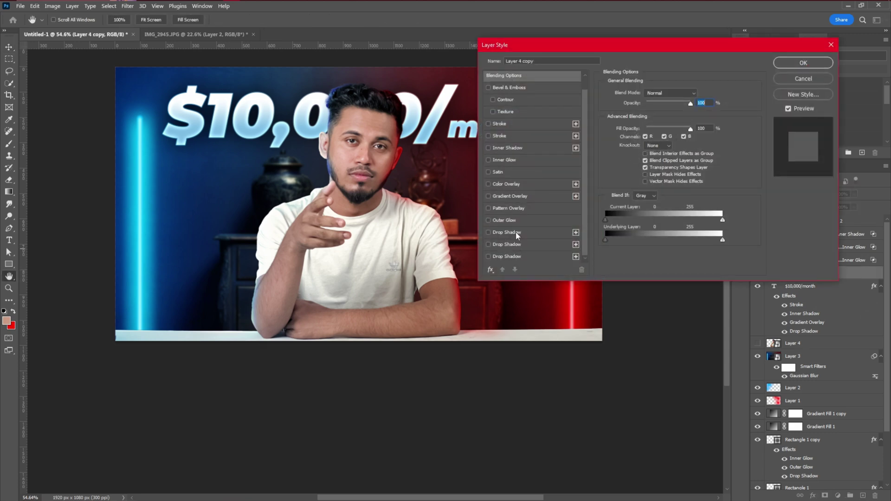
{"action": "left_click", "coordinate": [519, 232]}
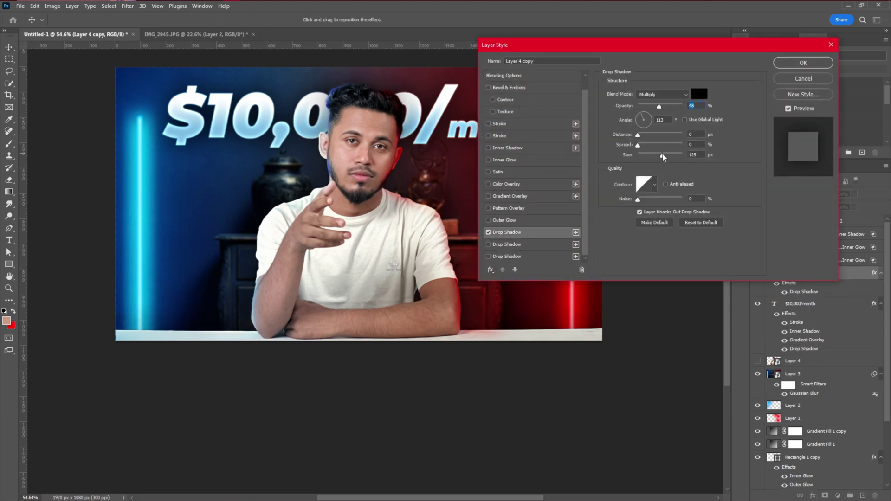
{"action": "key", "text": "Return"}
Convert the headline layer to a smart object and apply a Gaussian Blur with a 1.5 pixel radius.
{"action": "scroll", "coordinate": [348, 241], "scroll_direction": "down", "scroll_amount": 1}
{"action": "scroll", "coordinate": [348, 241], "scroll_direction": "down", "scroll_amount": 1}
{"action": "scroll", "coordinate": [348, 241], "scroll_direction": "up", "scroll_amount": 2}
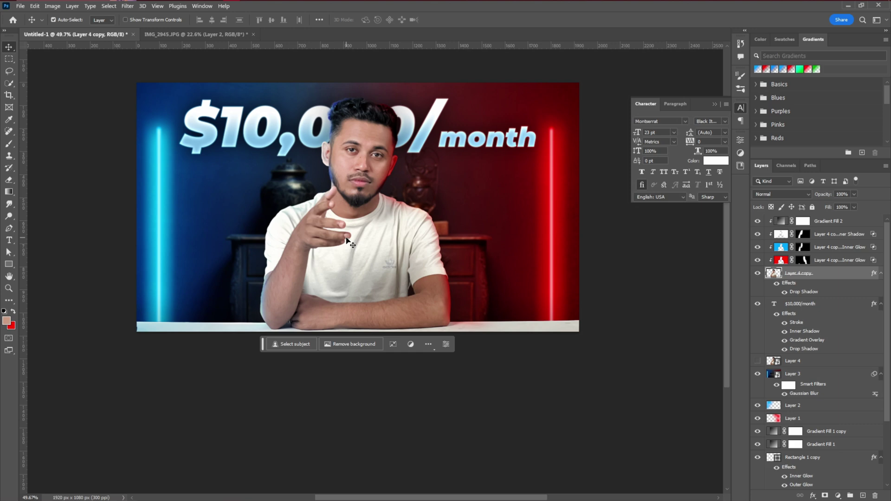
{"action": "scroll", "coordinate": [251, 142], "scroll_direction": "up", "scroll_amount": 2}
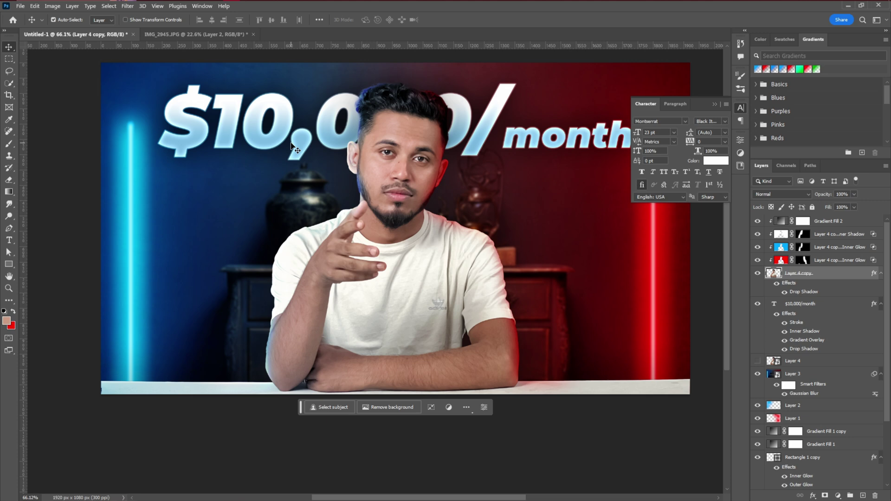
{"action": "left_click", "coordinate": [822, 305]}
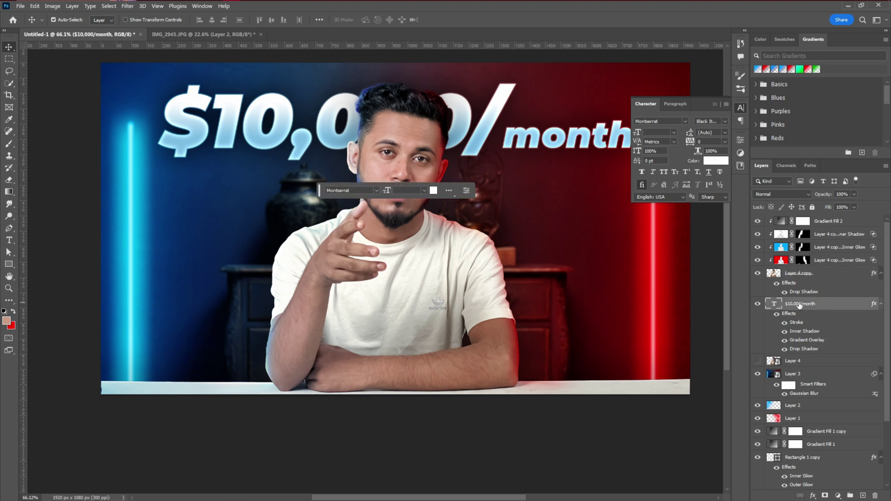
{"action": "left_click", "coordinate": [128, 6]}
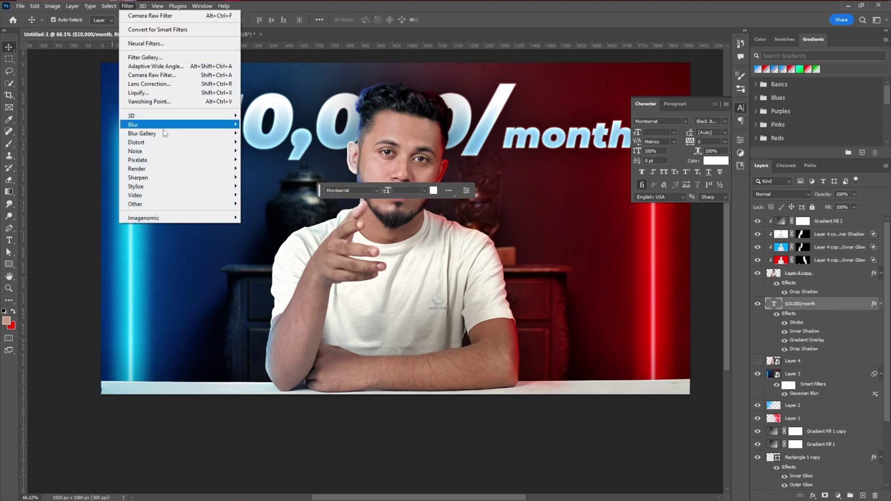
{"action": "mouse_move", "coordinate": [160, 129]}
{"action": "left_click", "coordinate": [281, 160]}
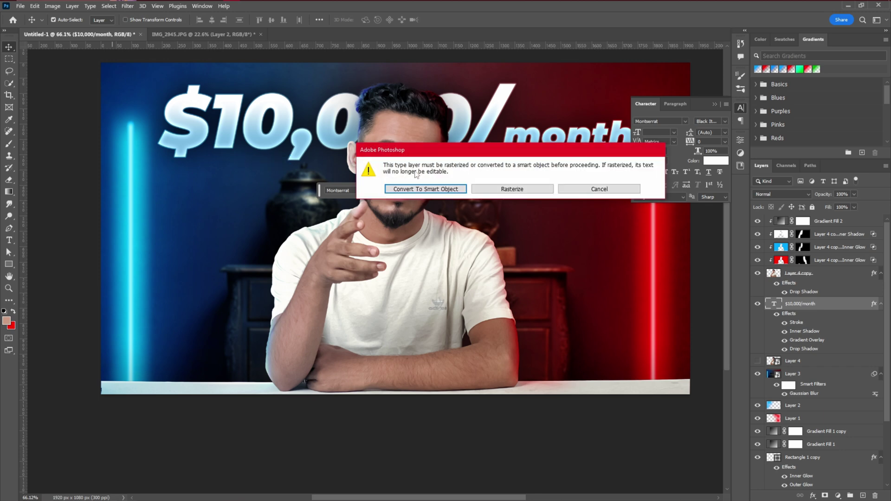
{"action": "left_click", "coordinate": [423, 189]}
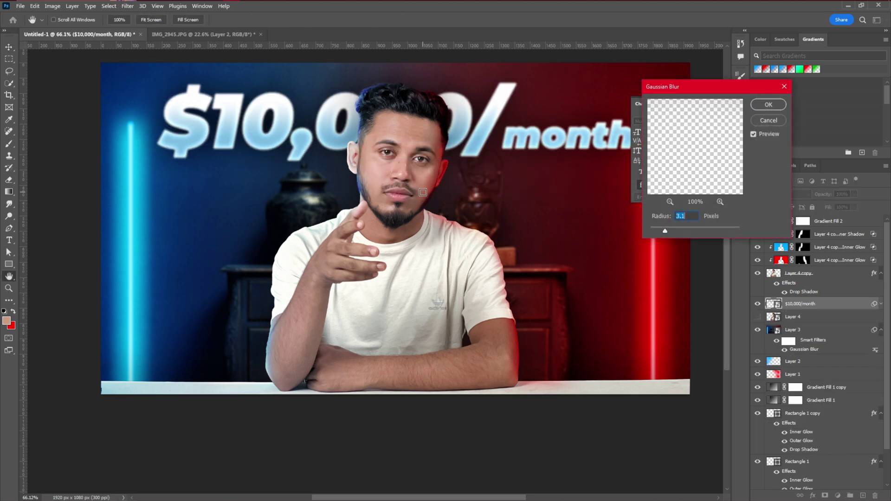
{"action": "left_click_drag", "start_coordinate": [666, 234], "coordinate": [658, 235]}
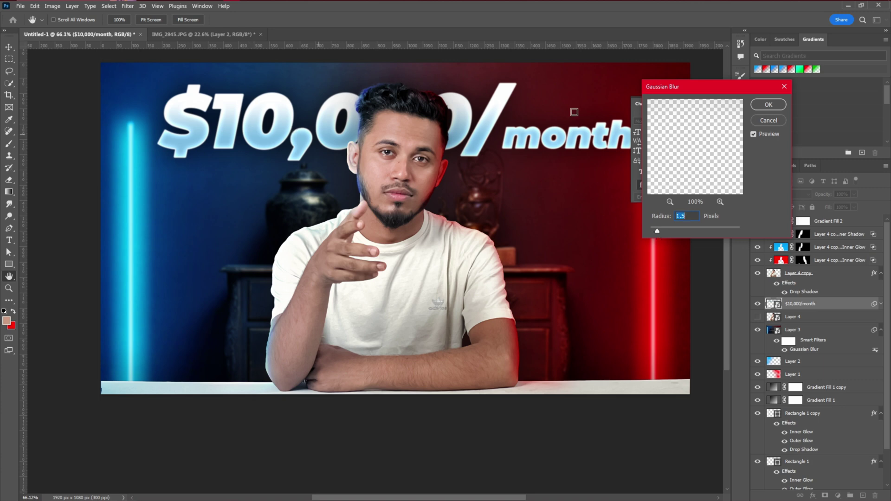
{"action": "left_click", "coordinate": [754, 105]}
Stamp all visible layers into a new layer above the topmost gradient fill and convert it to a smart object.
{"action": "scroll", "coordinate": [430, 303], "scroll_direction": "down", "scroll_amount": 3}
{"action": "left_click_drag", "start_coordinate": [430, 303], "coordinate": [395, 288]}
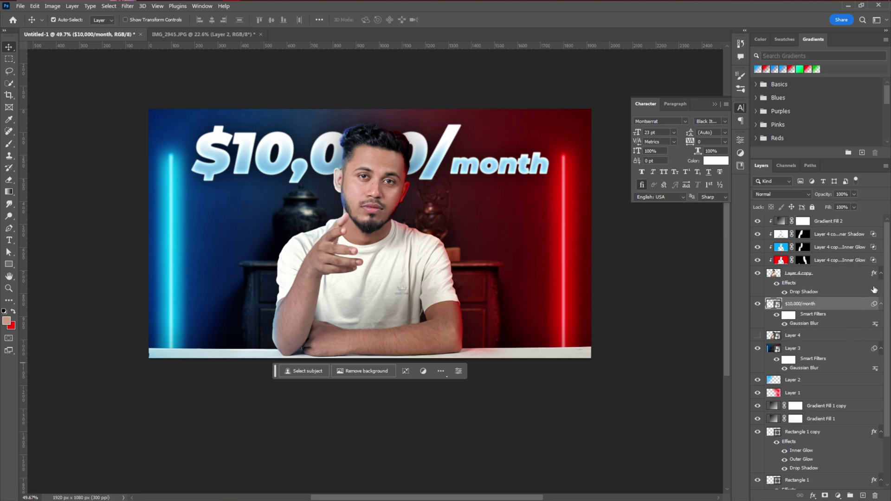
{"action": "left_click", "coordinate": [839, 223]}
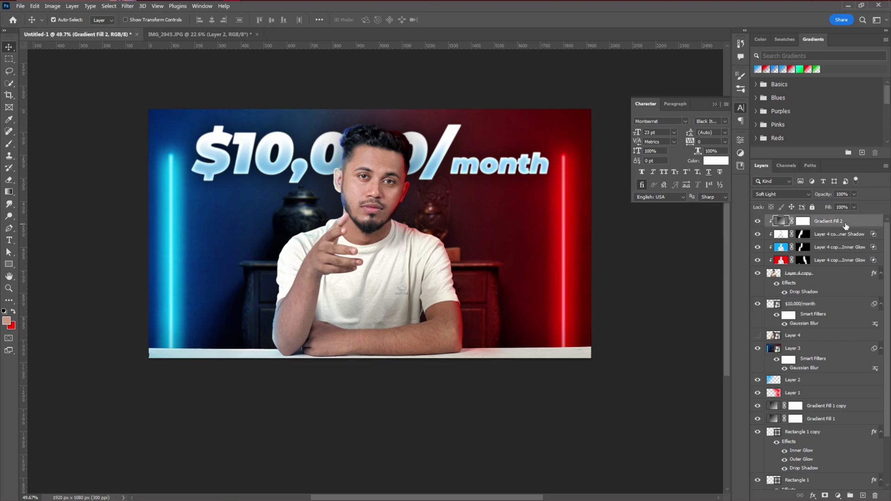
{"action": "key", "text": "ctrl"}
{"action": "key", "text": "ctrl+shift+alt+e"}
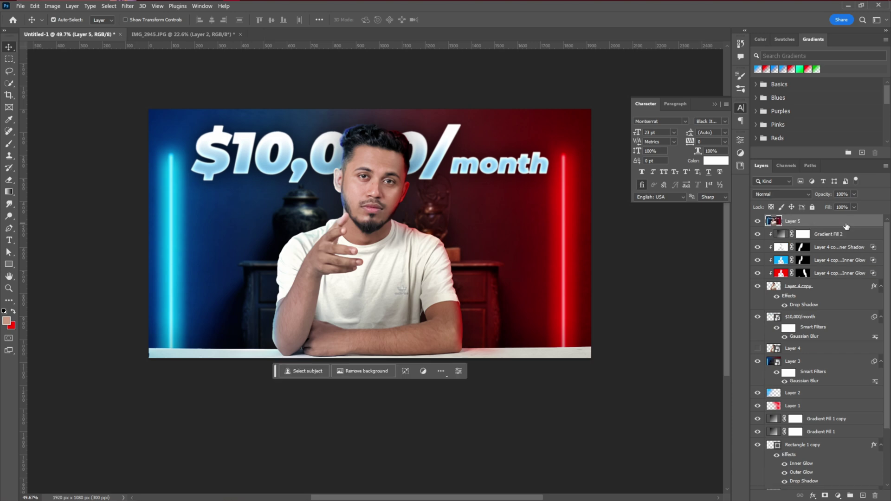
{"action": "right_click", "coordinate": [845, 223]}
{"action": "left_click", "coordinate": [798, 265]}
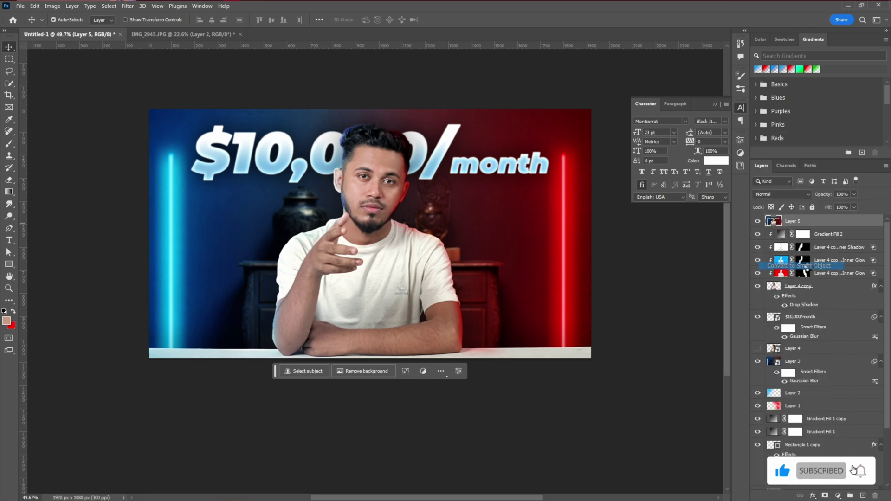
Use the Camera Raw Filter with contrast +23, highlights -46, shadows +31, whites +26, blacks -30, texture +14, sharpening 13 and noise reduction 19.
{"action": "left_click", "coordinate": [128, 6]}
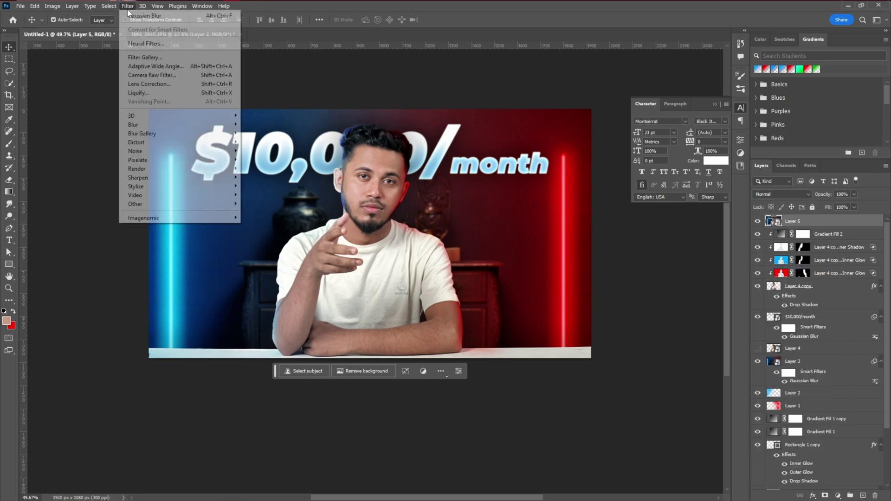
{"action": "left_click", "coordinate": [152, 75]}
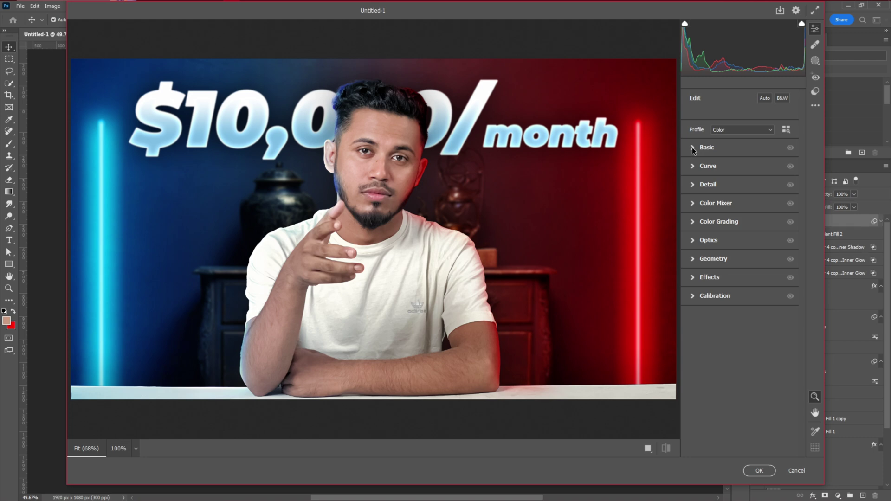
{"action": "left_click", "coordinate": [692, 146]}
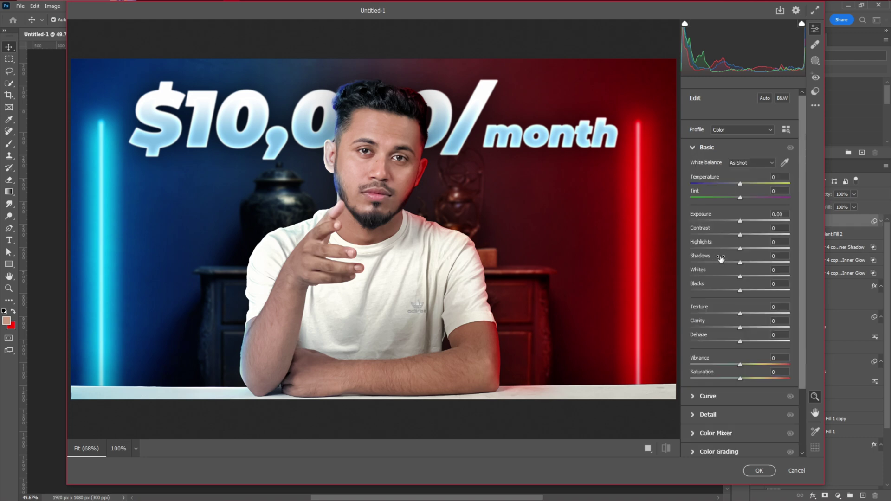
{"action": "left_click_drag", "start_coordinate": [741, 234], "coordinate": [748, 314]}
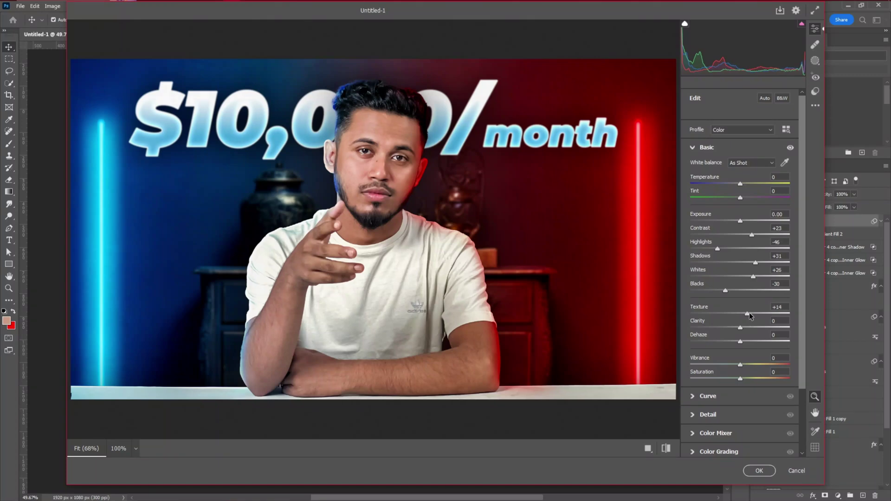
{"action": "left_click", "coordinate": [708, 414]}
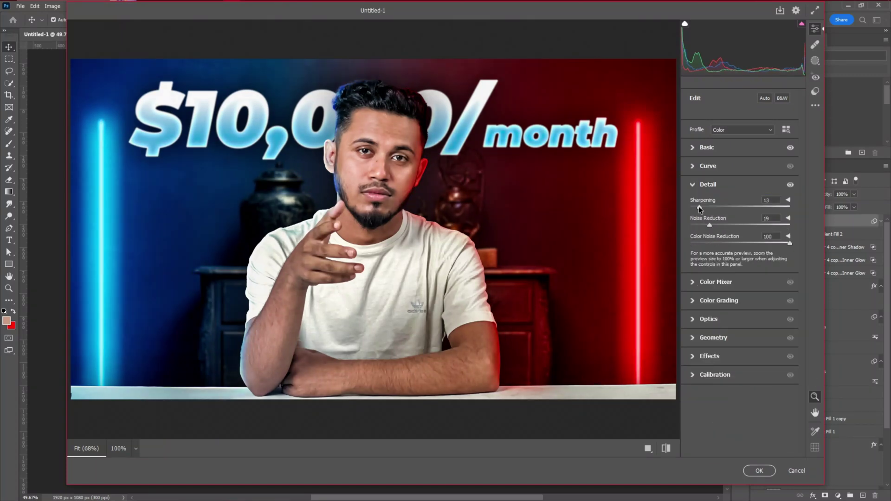
Set the Color Mixer saturation to reds +23, oranges -1, yellows -100, aquas +42 and blues +5.
{"action": "left_click", "coordinate": [714, 283]}
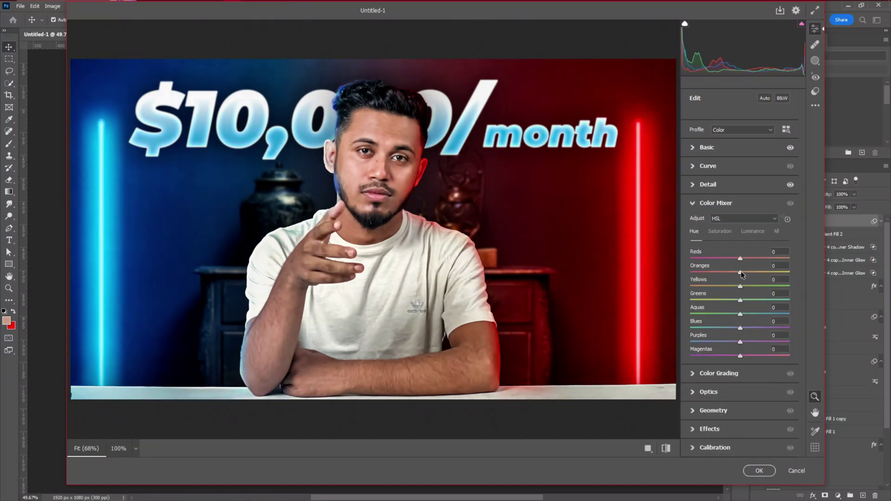
{"action": "left_click_drag", "start_coordinate": [741, 273], "coordinate": [752, 258]}
{"action": "left_click", "coordinate": [720, 231]}
{"action": "mouse_move", "coordinate": [741, 313]}
{"action": "left_mouse_down"}
{"action": "mouse_move", "coordinate": [761, 314]}
{"action": "mouse_move", "coordinate": [743, 328]}
{"action": "left_mouse_up"}
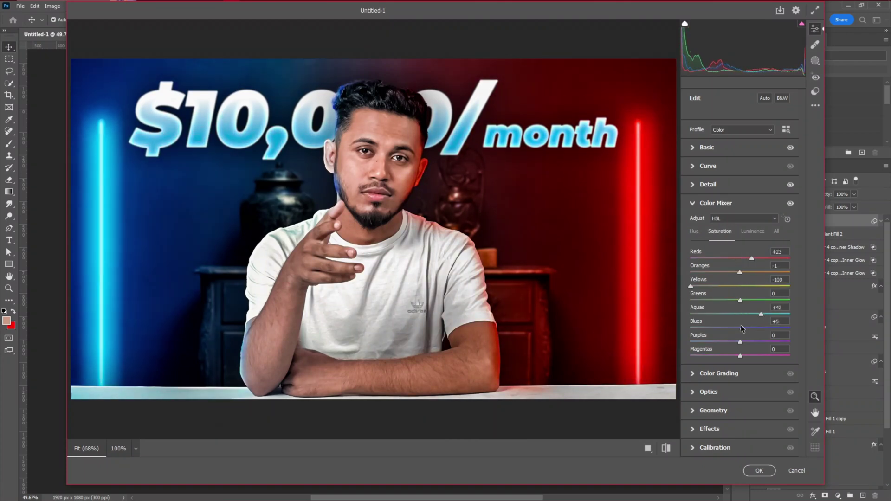
Set the Color Mixer luminance to reds +17, oranges +12, yellows -14, aquas +11 and blues +15.
{"action": "left_click", "coordinate": [753, 231]}
{"action": "left_click_drag", "start_coordinate": [740, 286], "coordinate": [749, 258]}
{"action": "left_click_drag", "start_coordinate": [740, 314], "coordinate": [748, 328]}
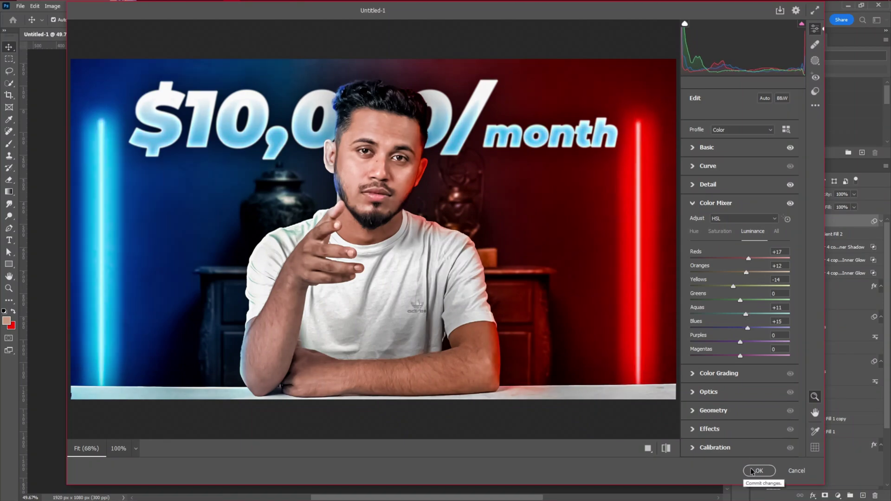